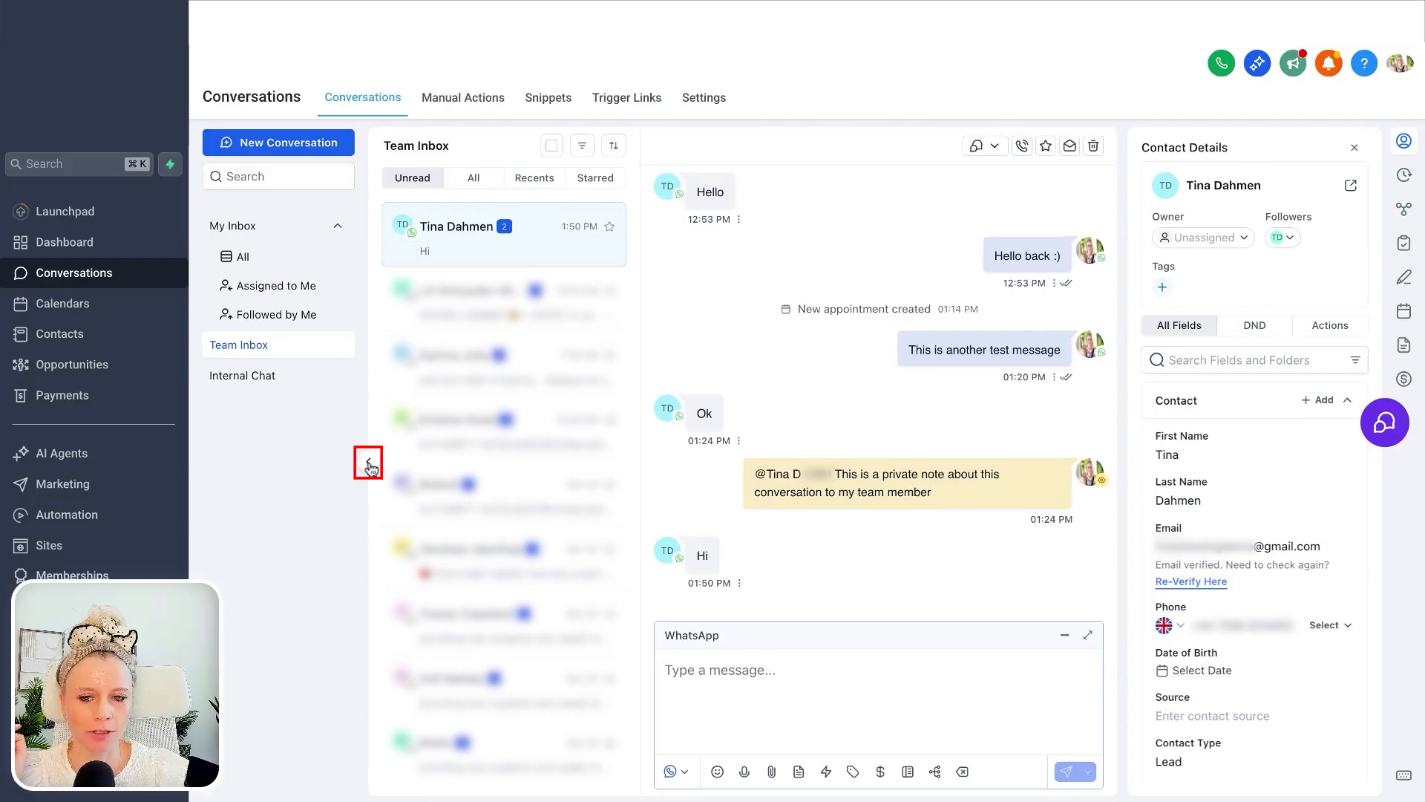
- Collapse and re-expand the inbox navigation pane and its My Inbox group
left_click(369, 465)
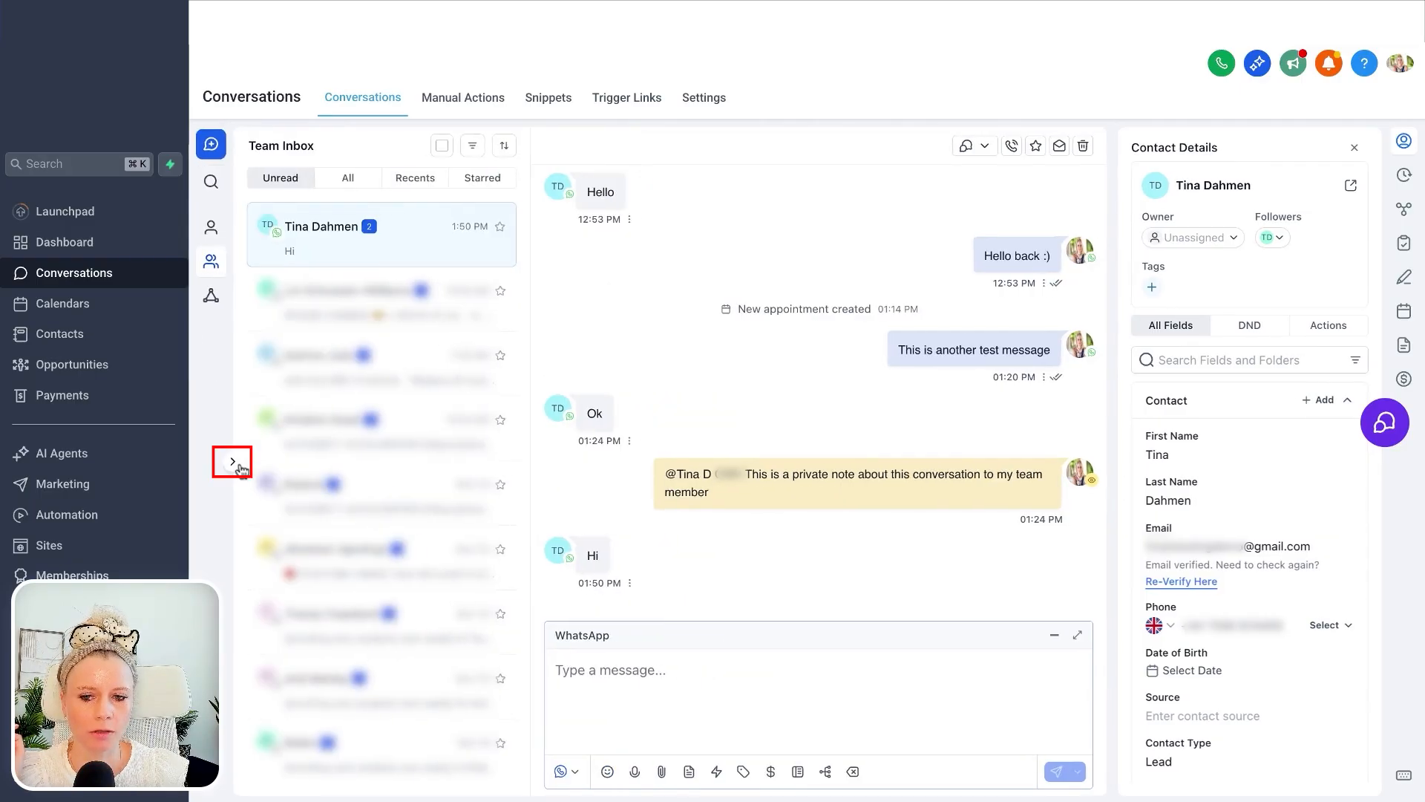
left_click(233, 462)
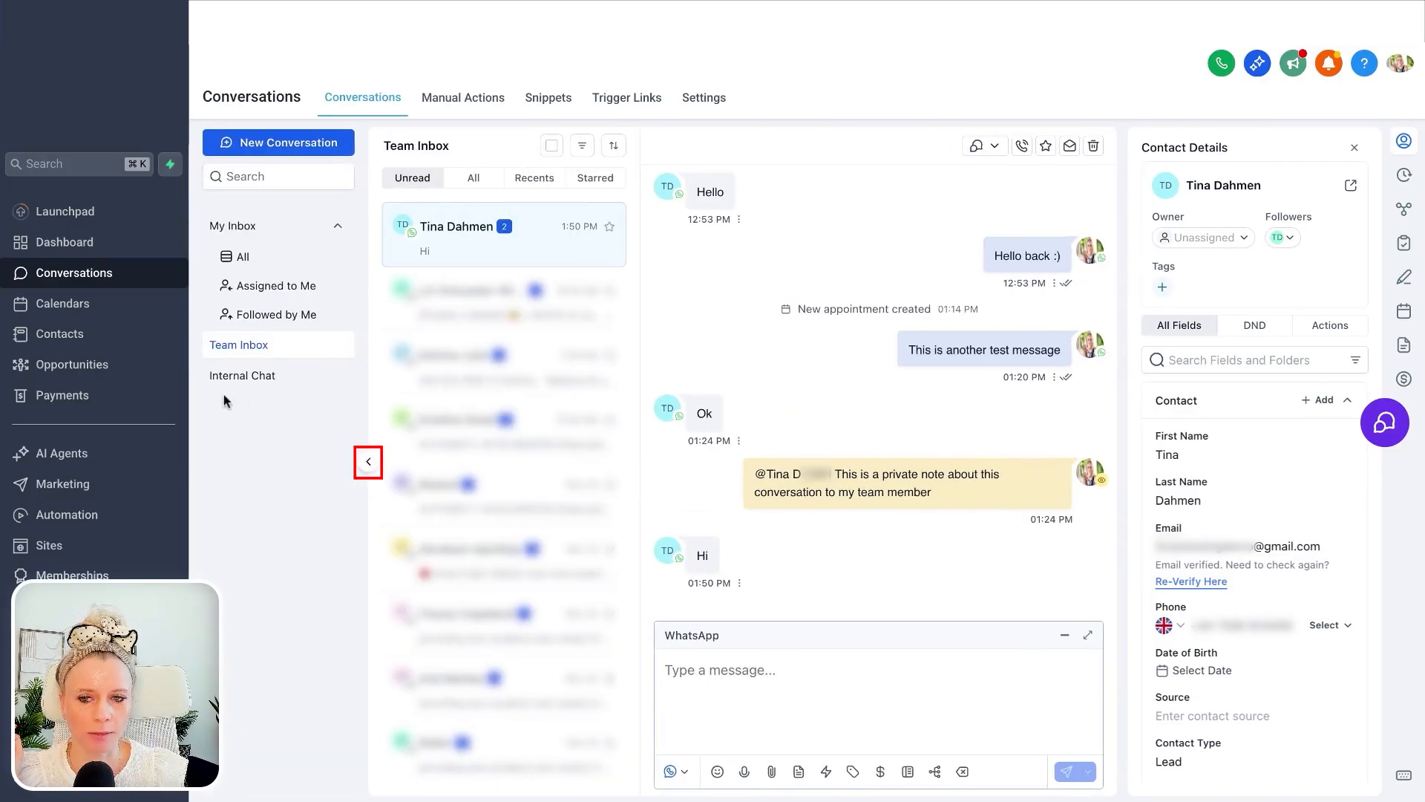
left_click(338, 227)
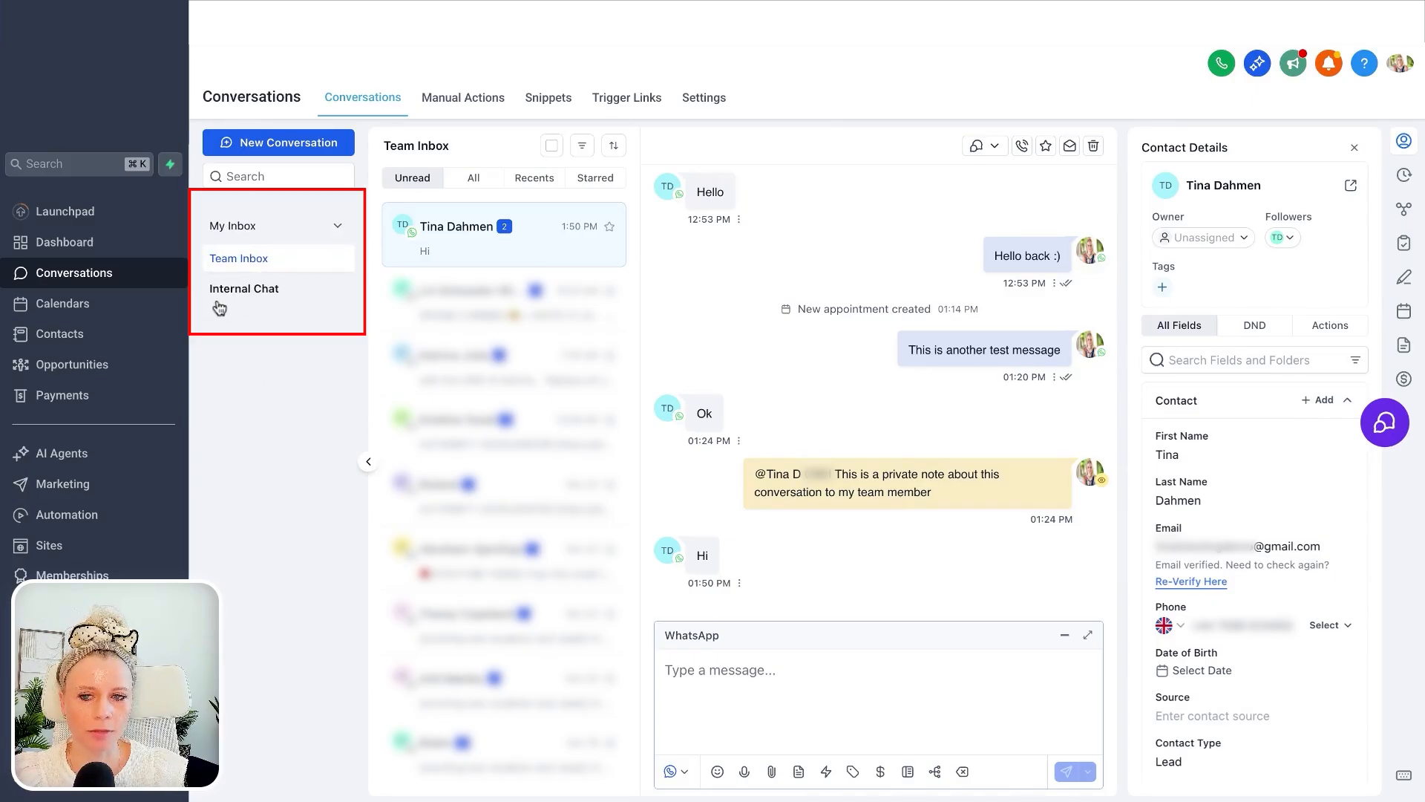
left_click(337, 227)
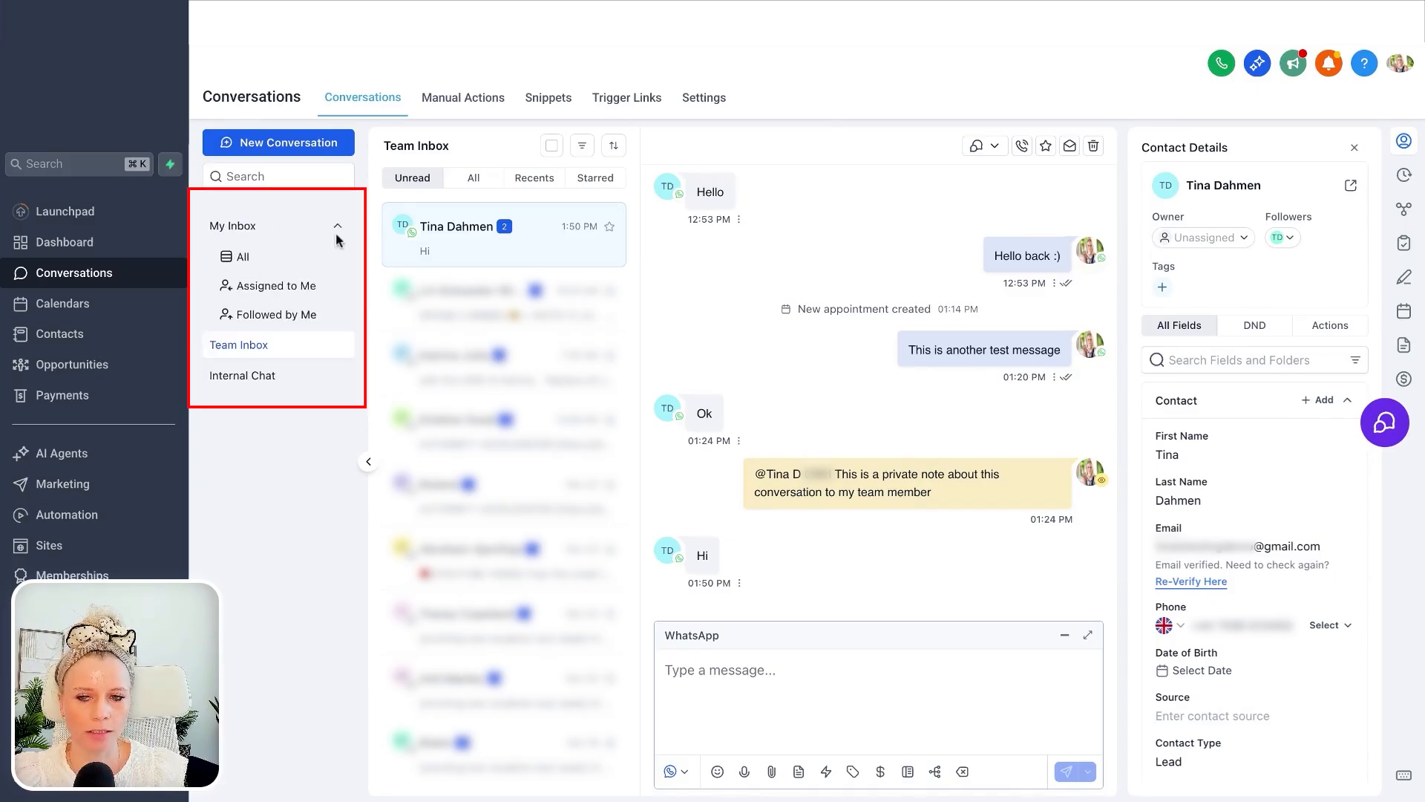
- Show the conversations assigned to me and add the demo teammate as a follower of the first conversation's contact
left_click(312, 286)
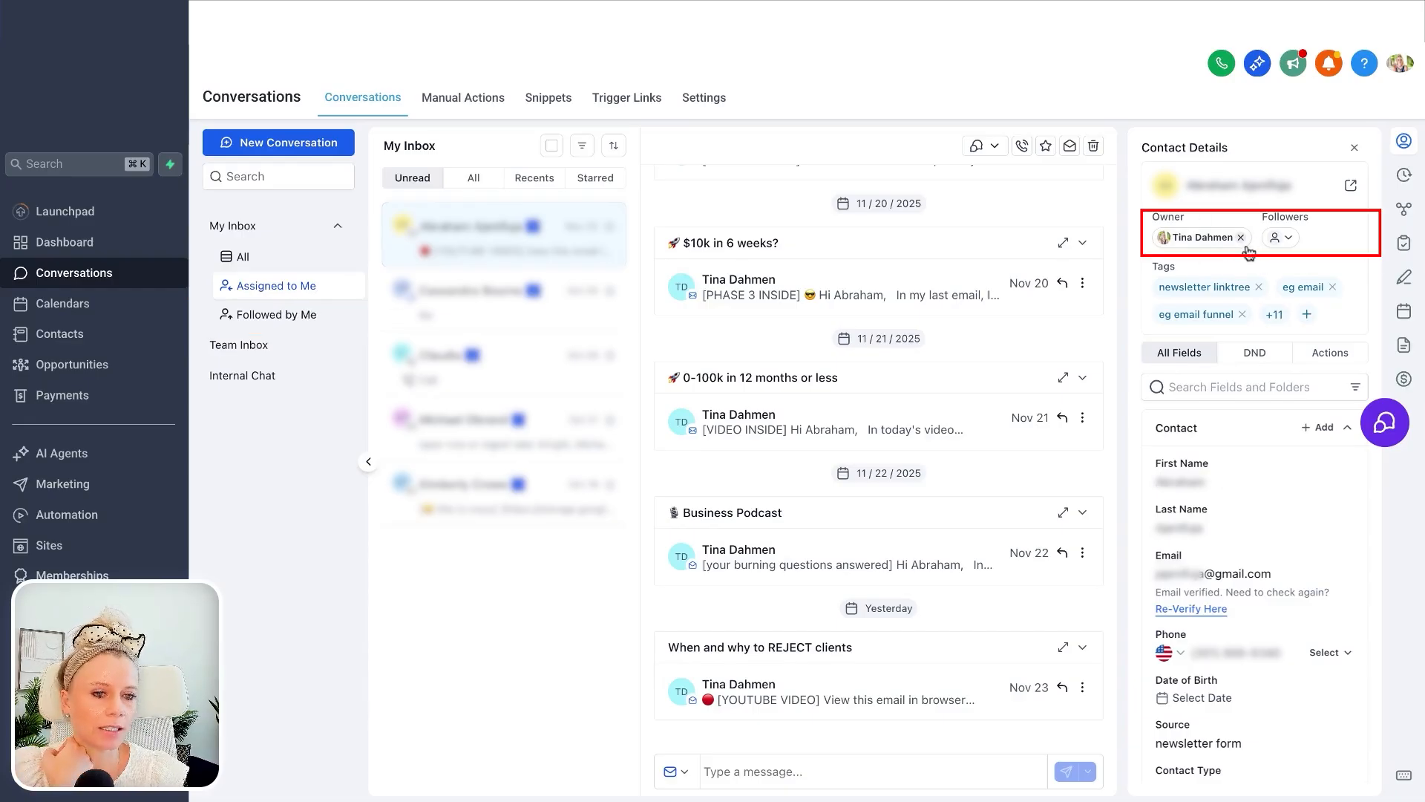
left_click(1290, 239)
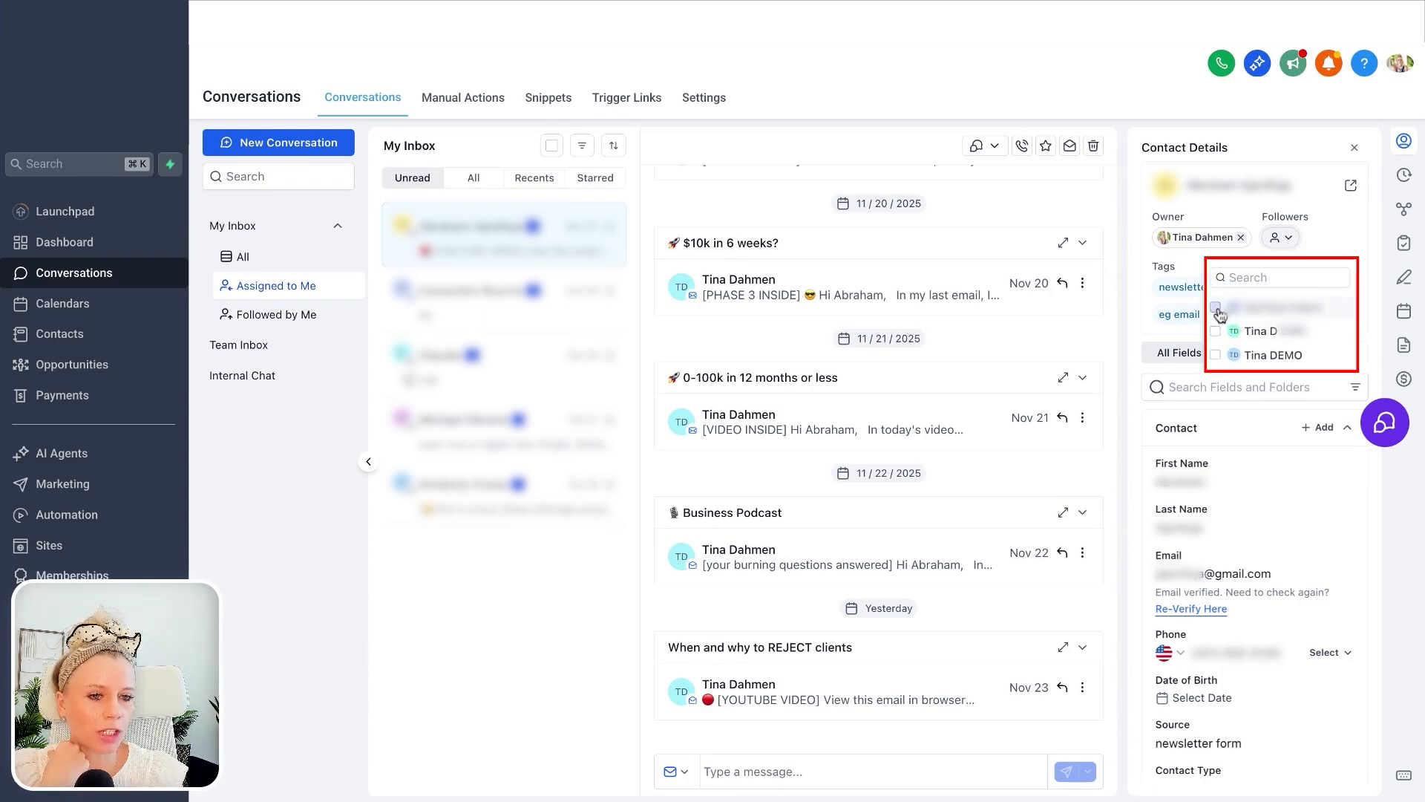
left_click(1215, 355)
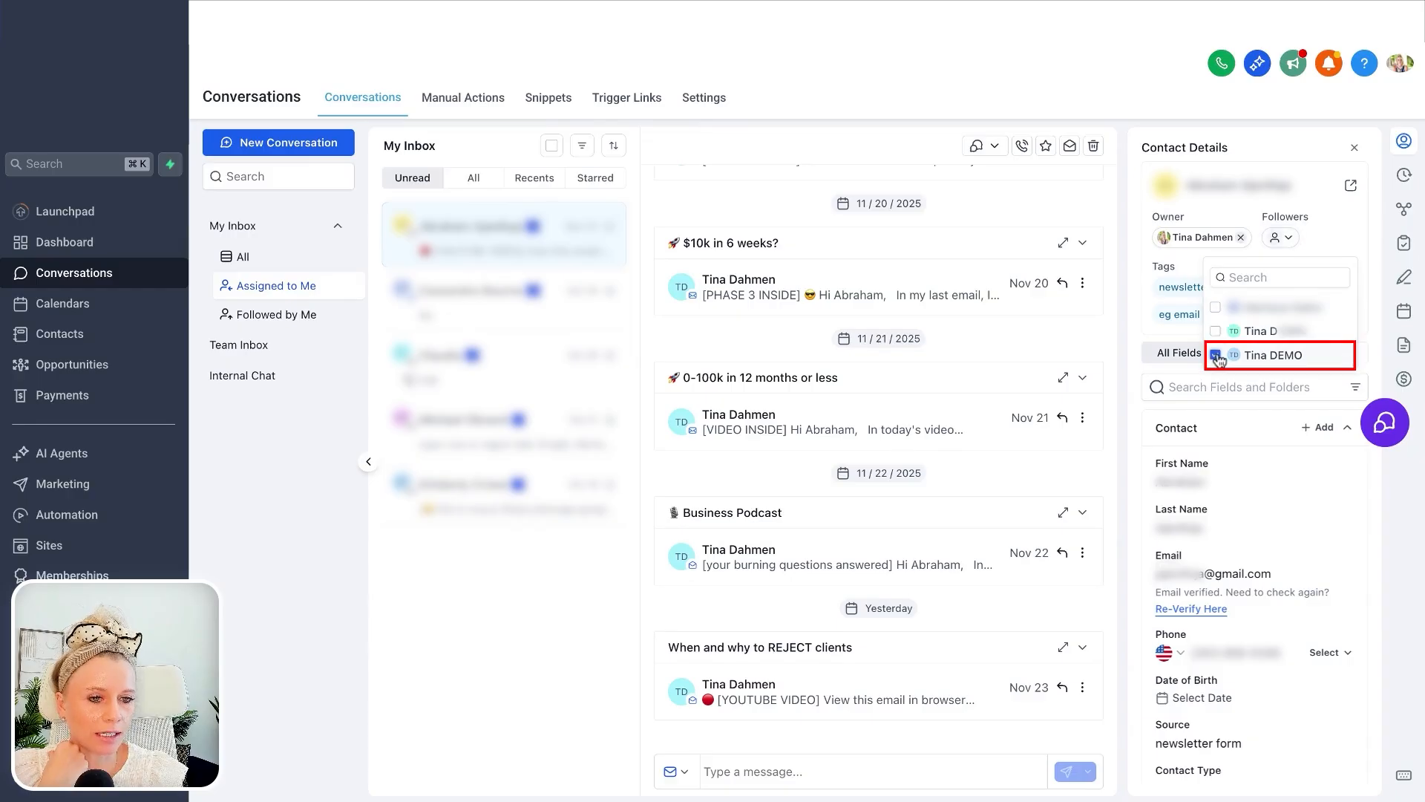
left_click(1325, 246)
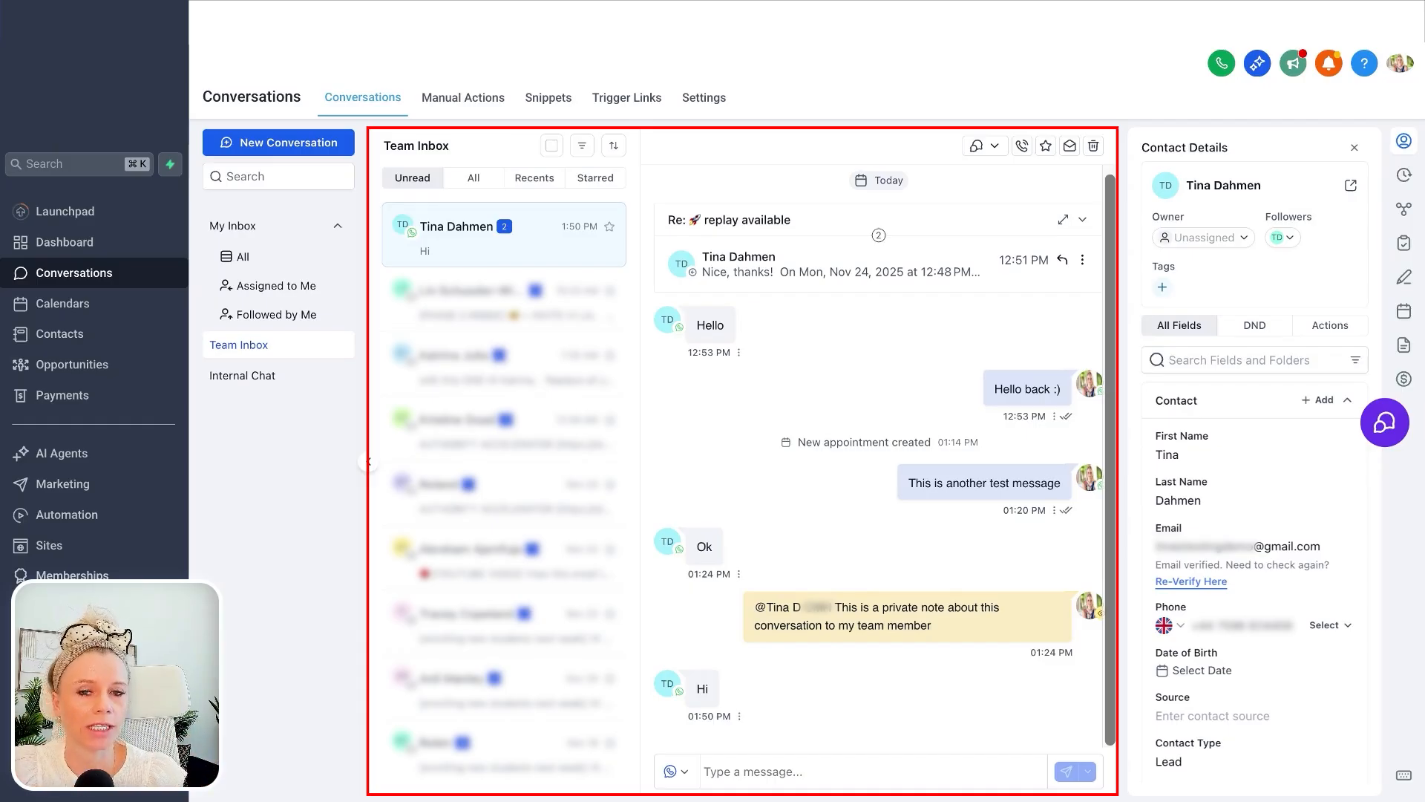
- View the Internal Chat section, checking its full conversation list and its unread list
left_click(297, 376)
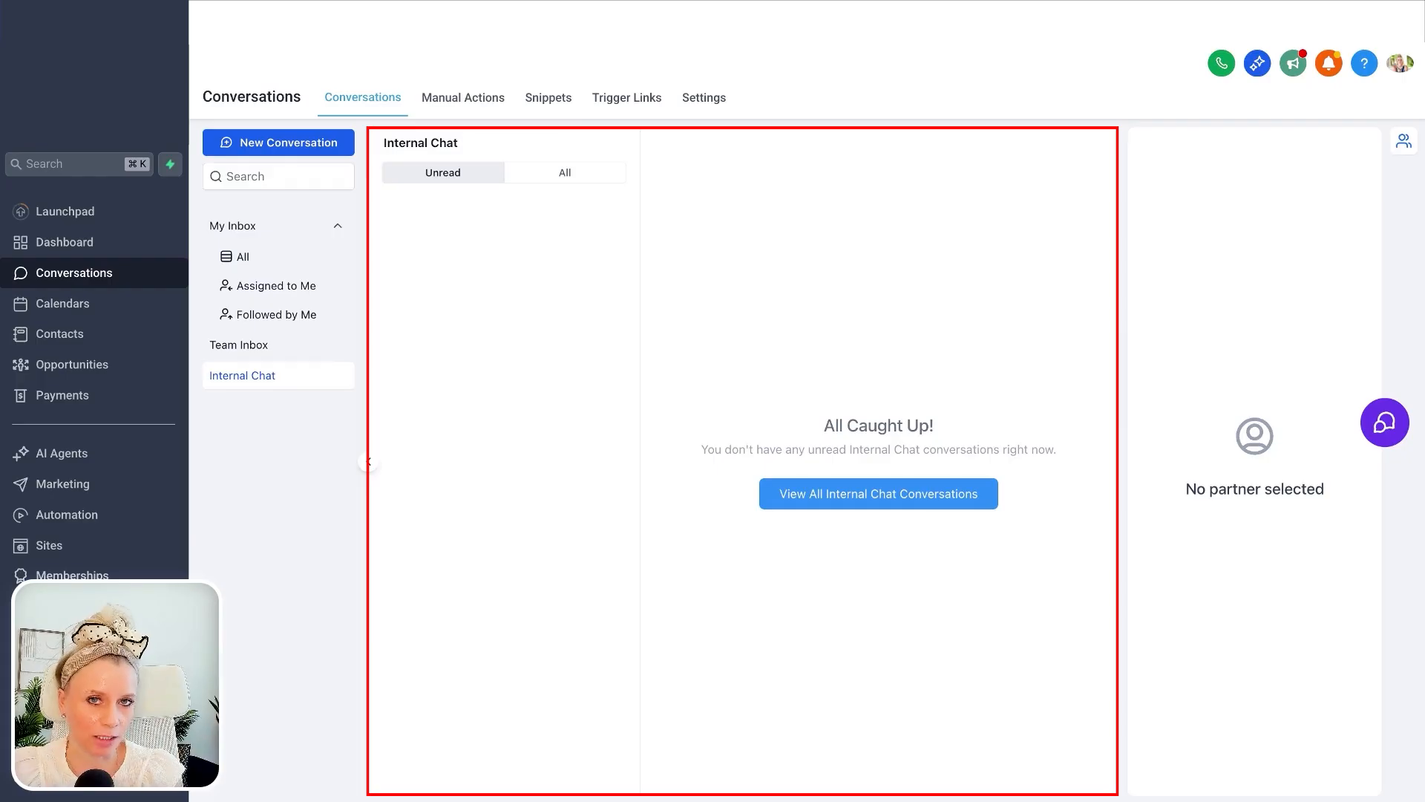
left_click(565, 178)
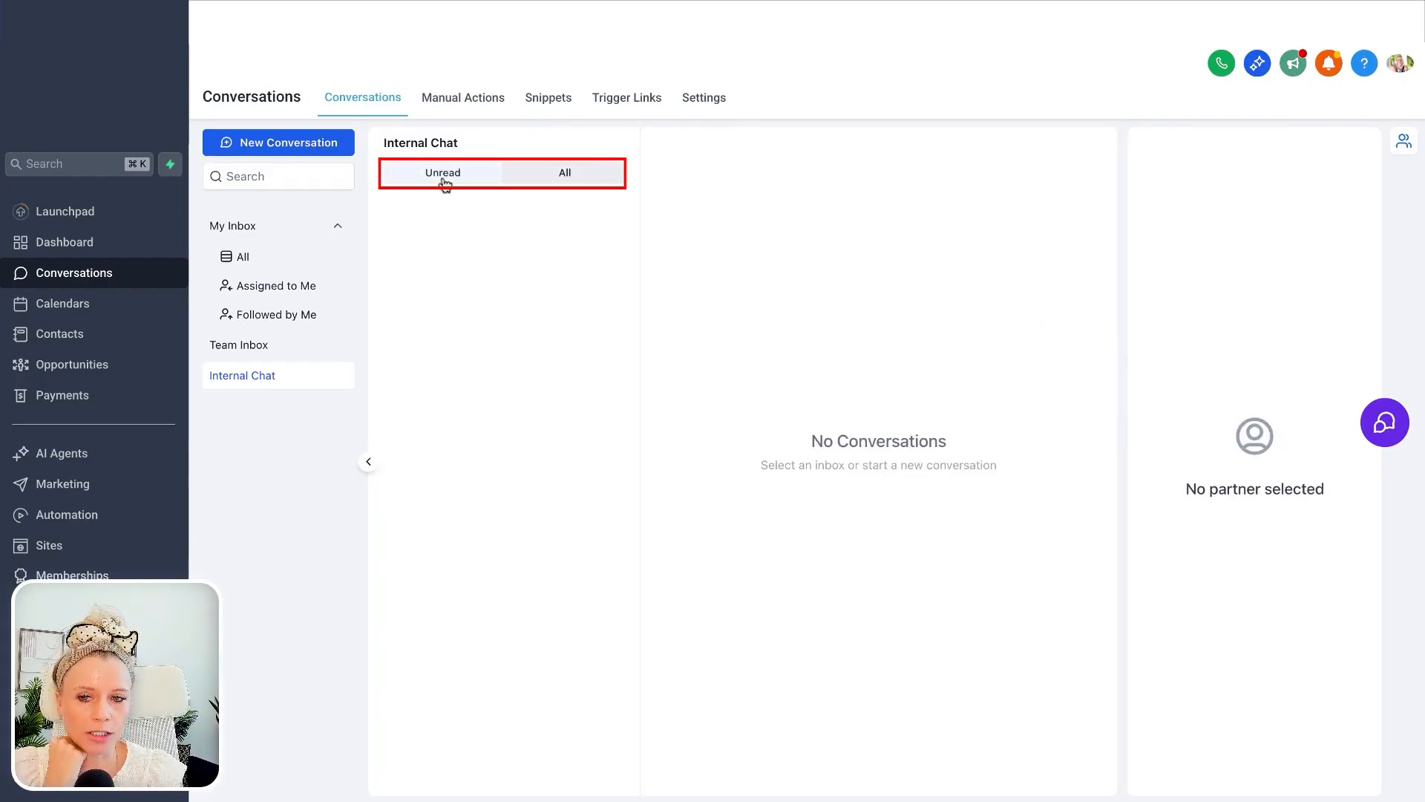
left_click(444, 182)
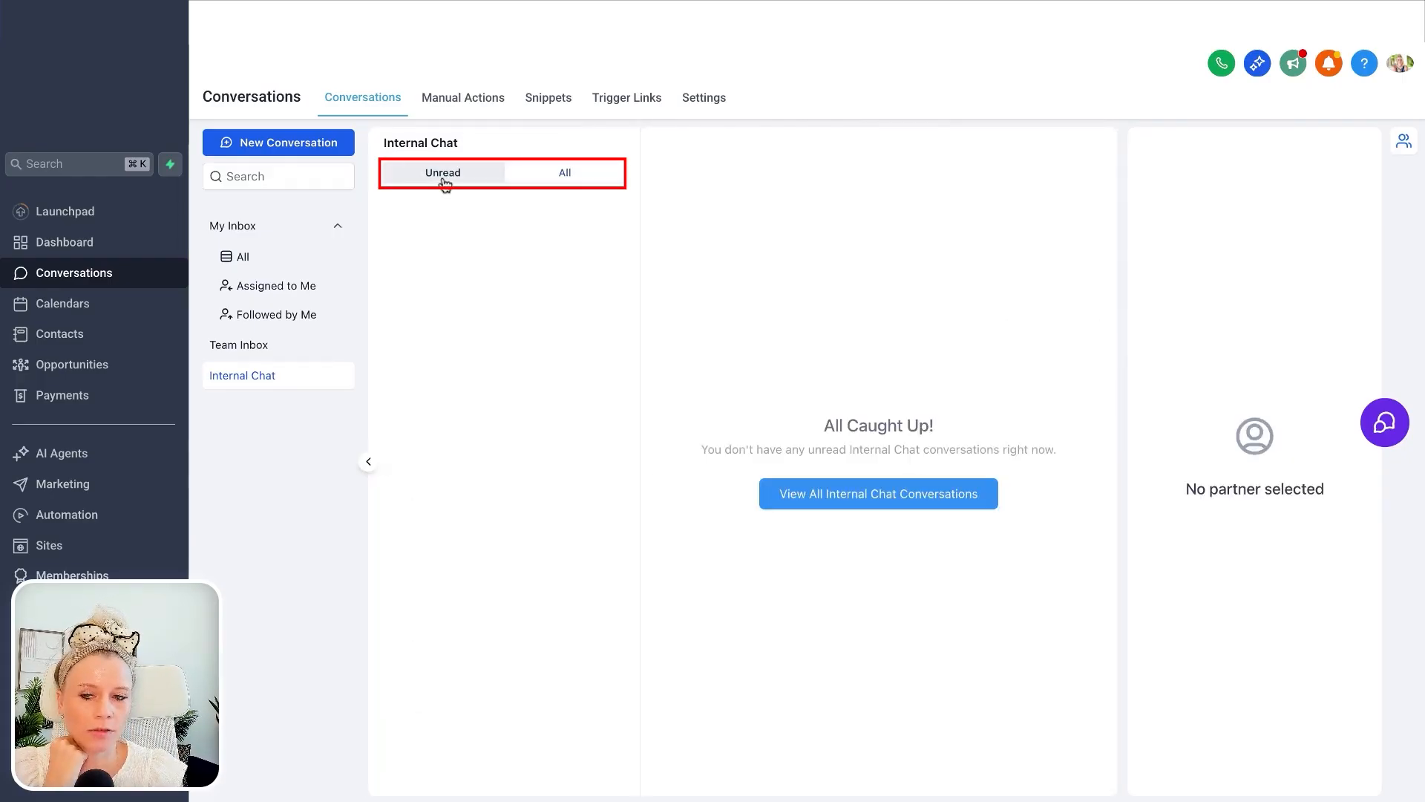
- Create a new internal chat with the demo teammate as the participant
left_click(286, 148)
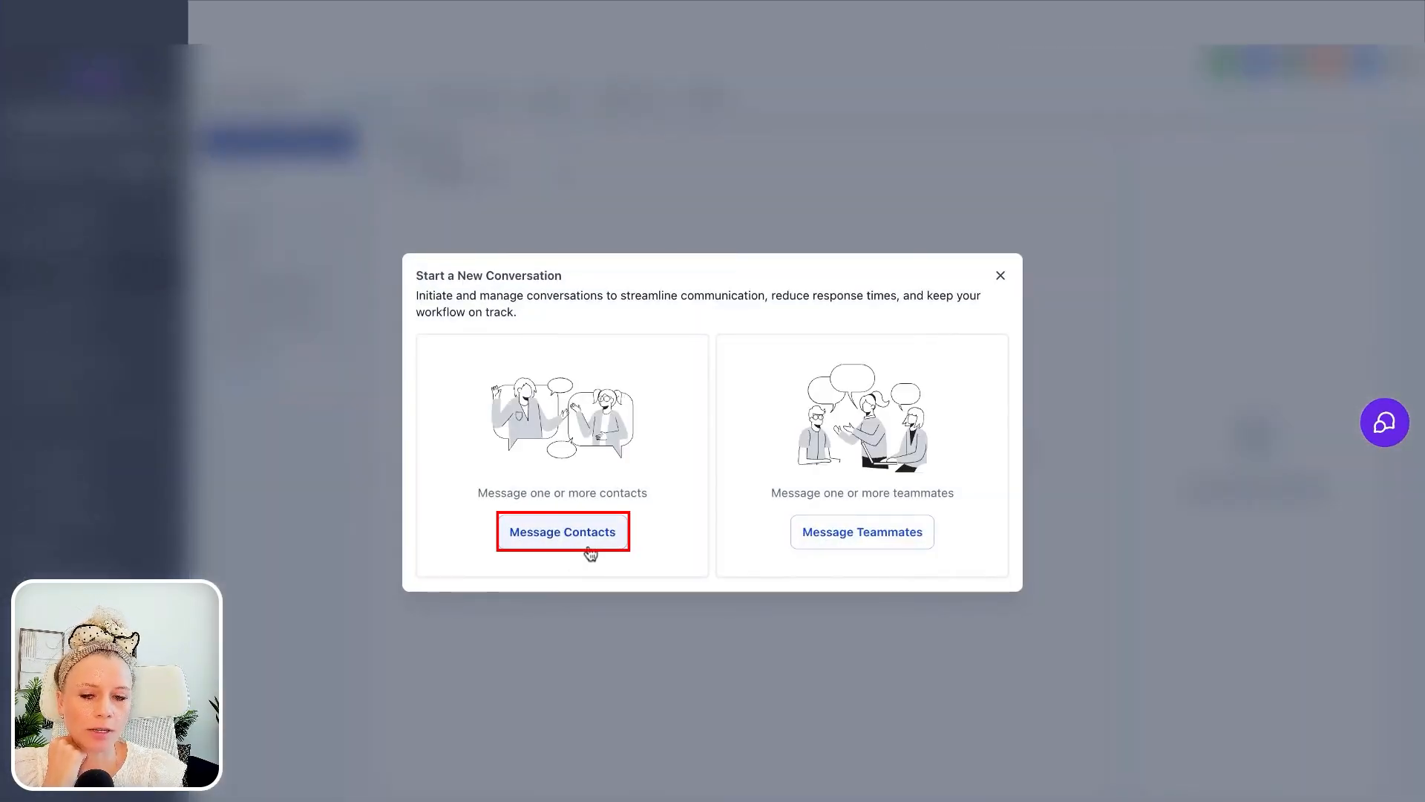
left_click(892, 545)
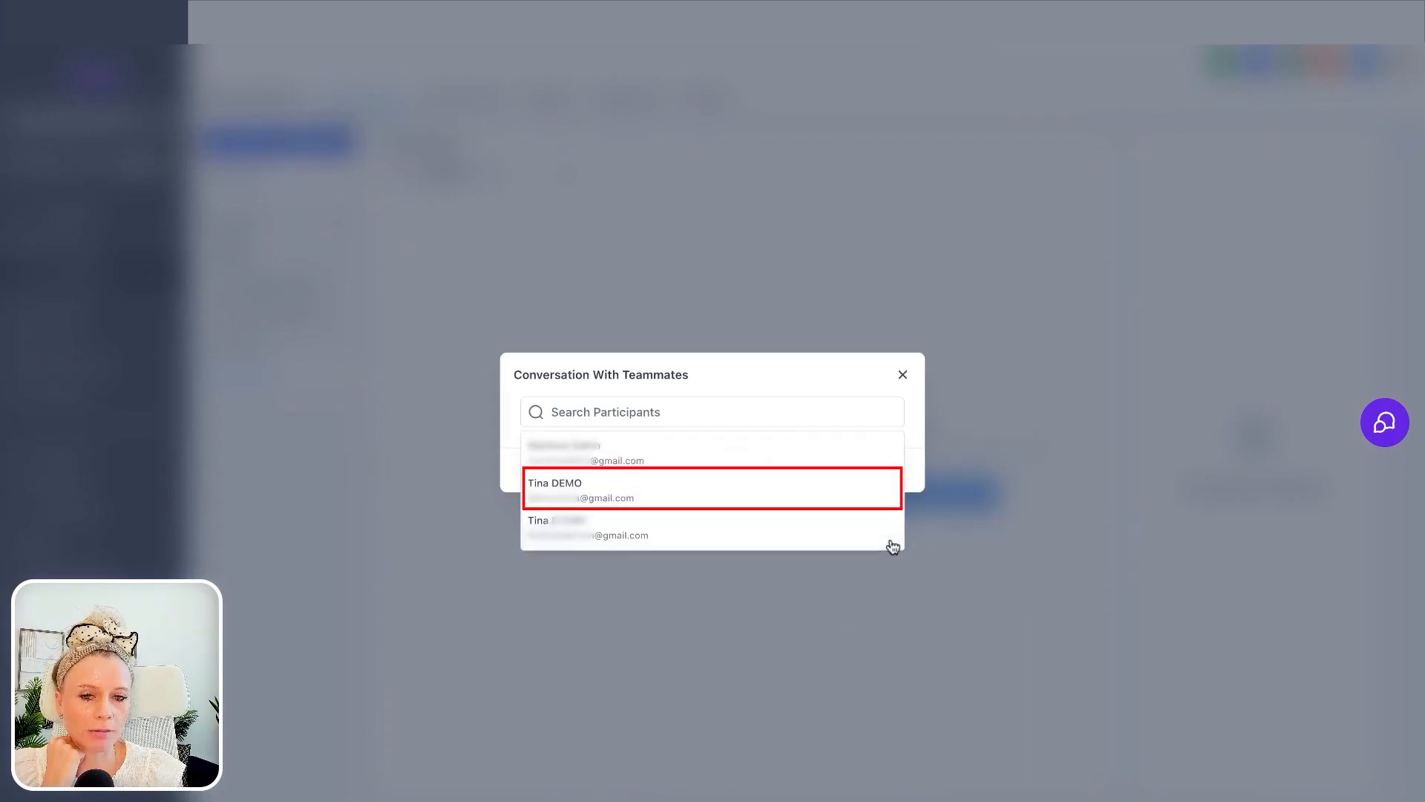
left_click(754, 501)
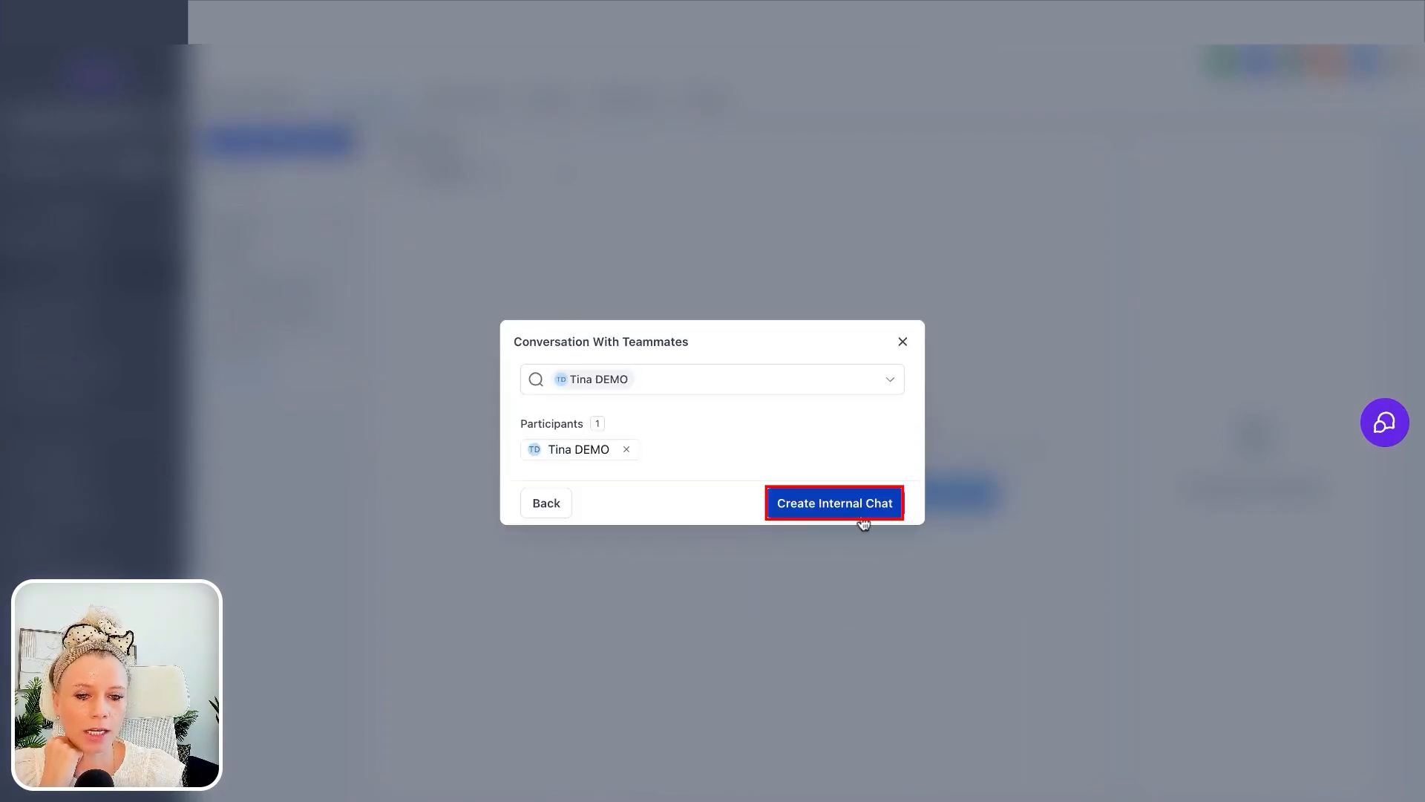
left_click(861, 510)
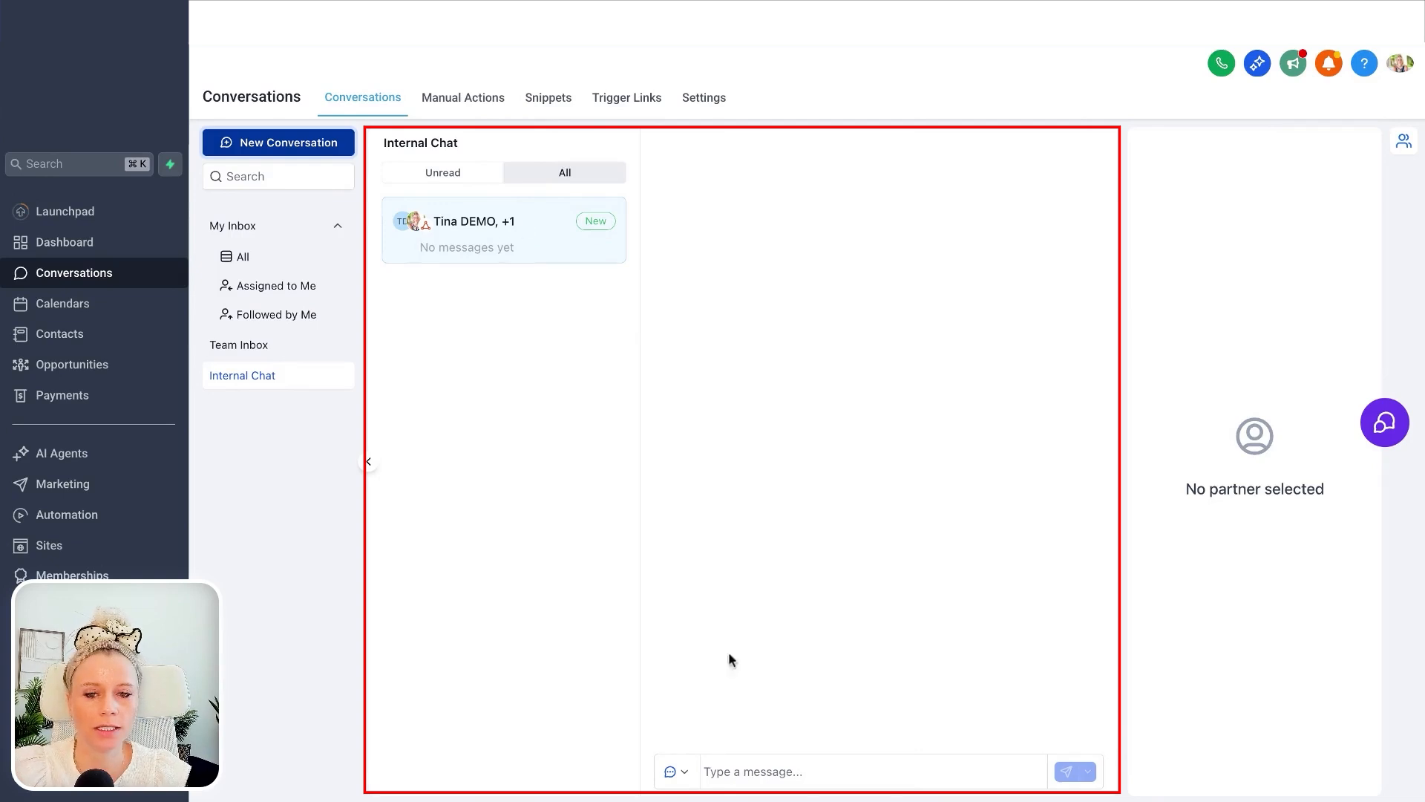
- Send the message "This is a test" in the internal chat and hide the participant details
left_click(783, 775)
type("This is a test")
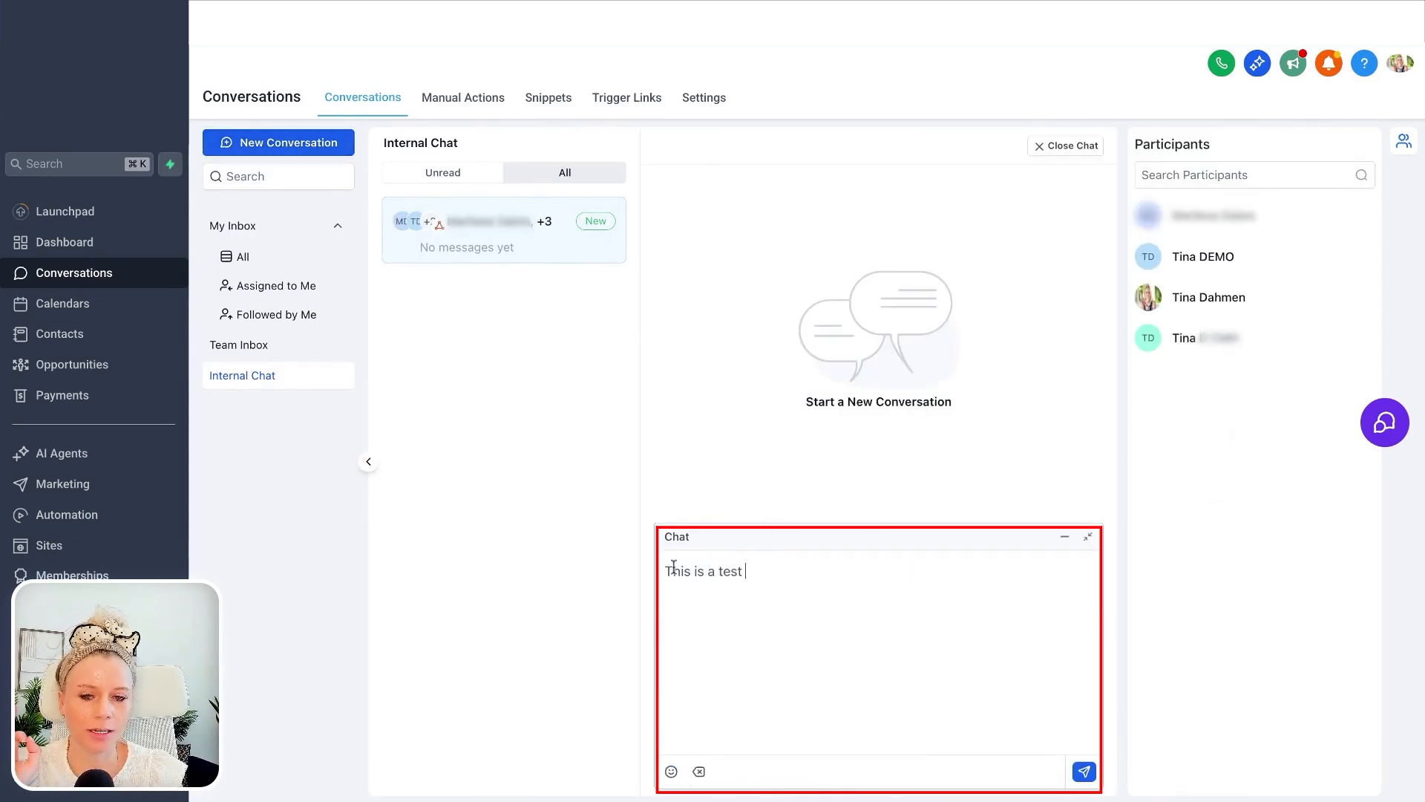
left_click(1083, 774)
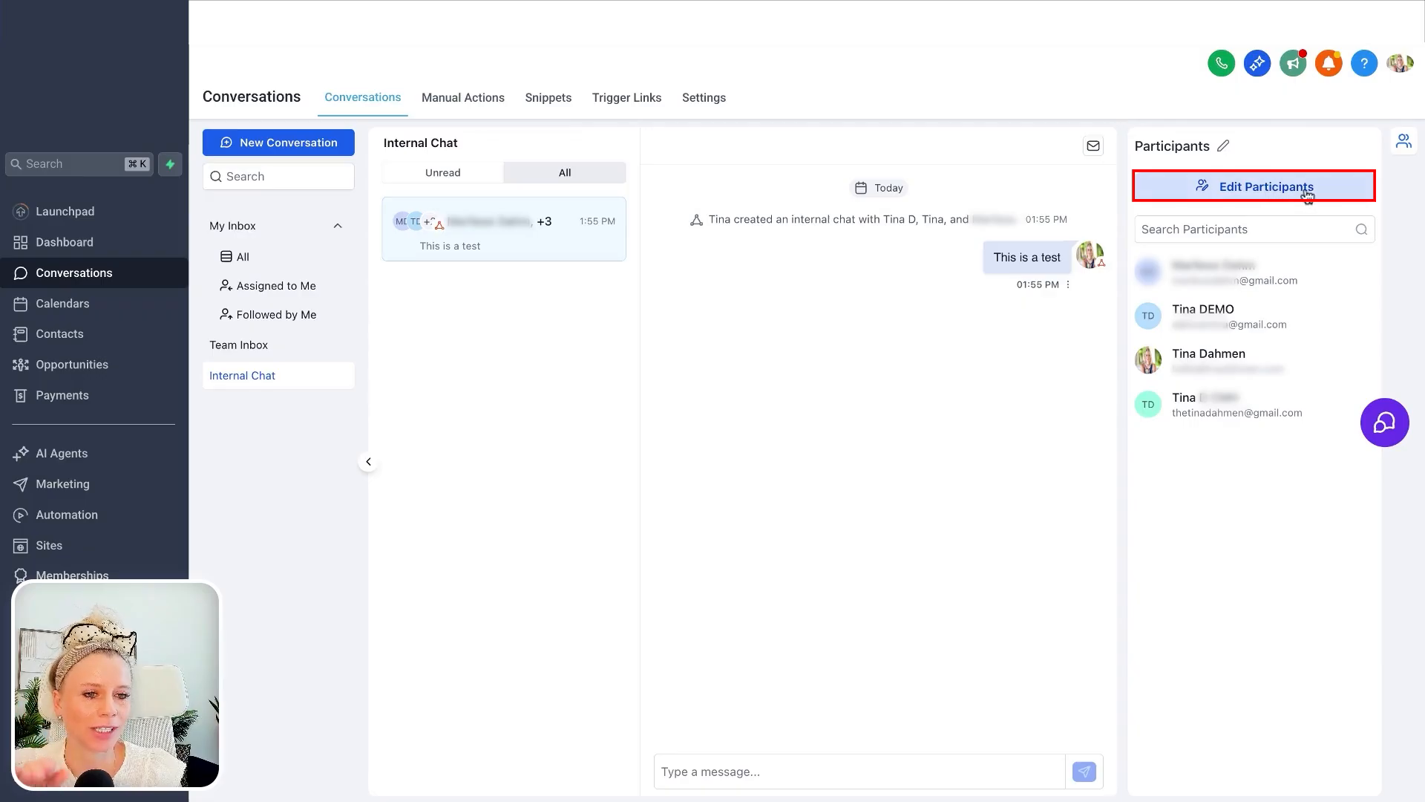
left_click(1403, 145)
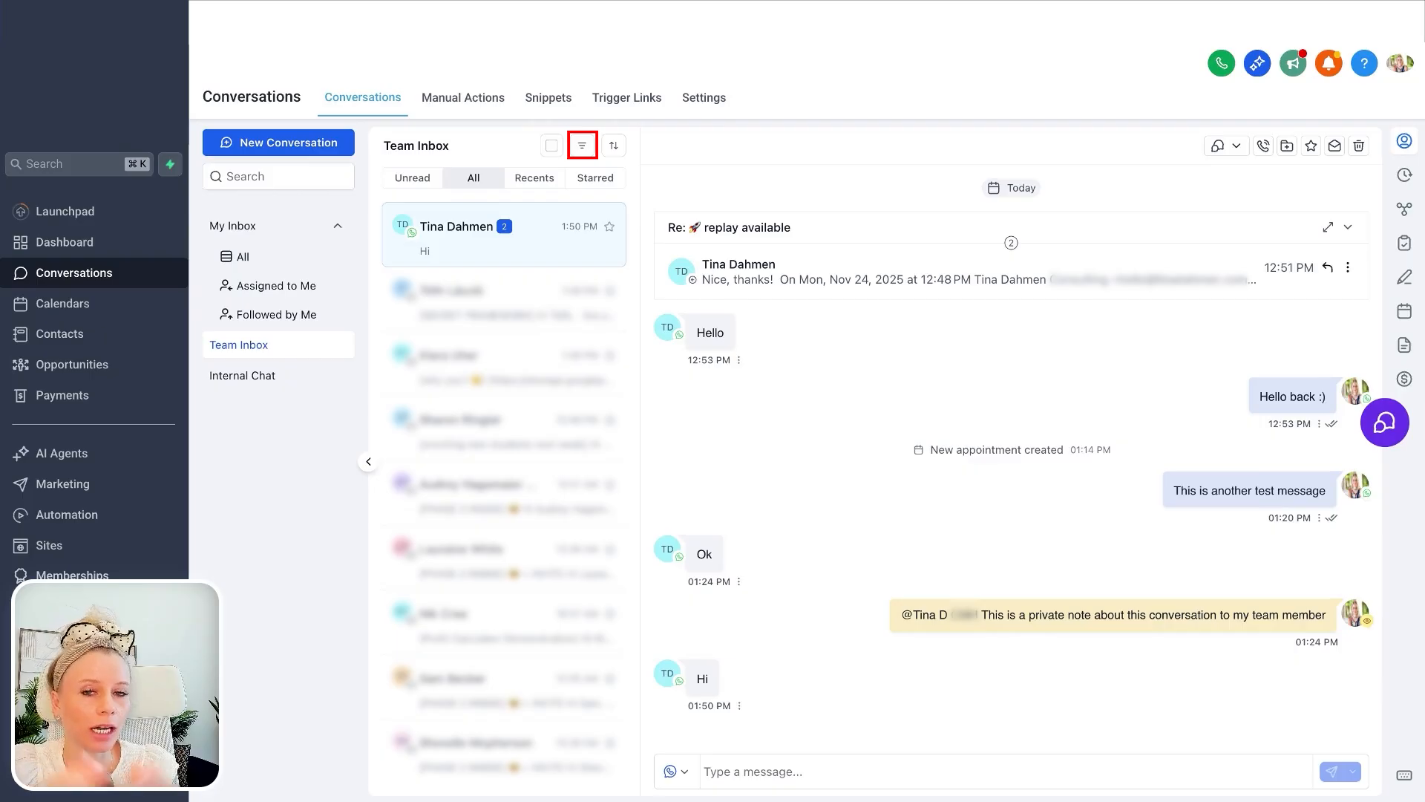
- Select all listed Team Inbox conversations for bulk actions and clear the selection again
left_click(553, 147)
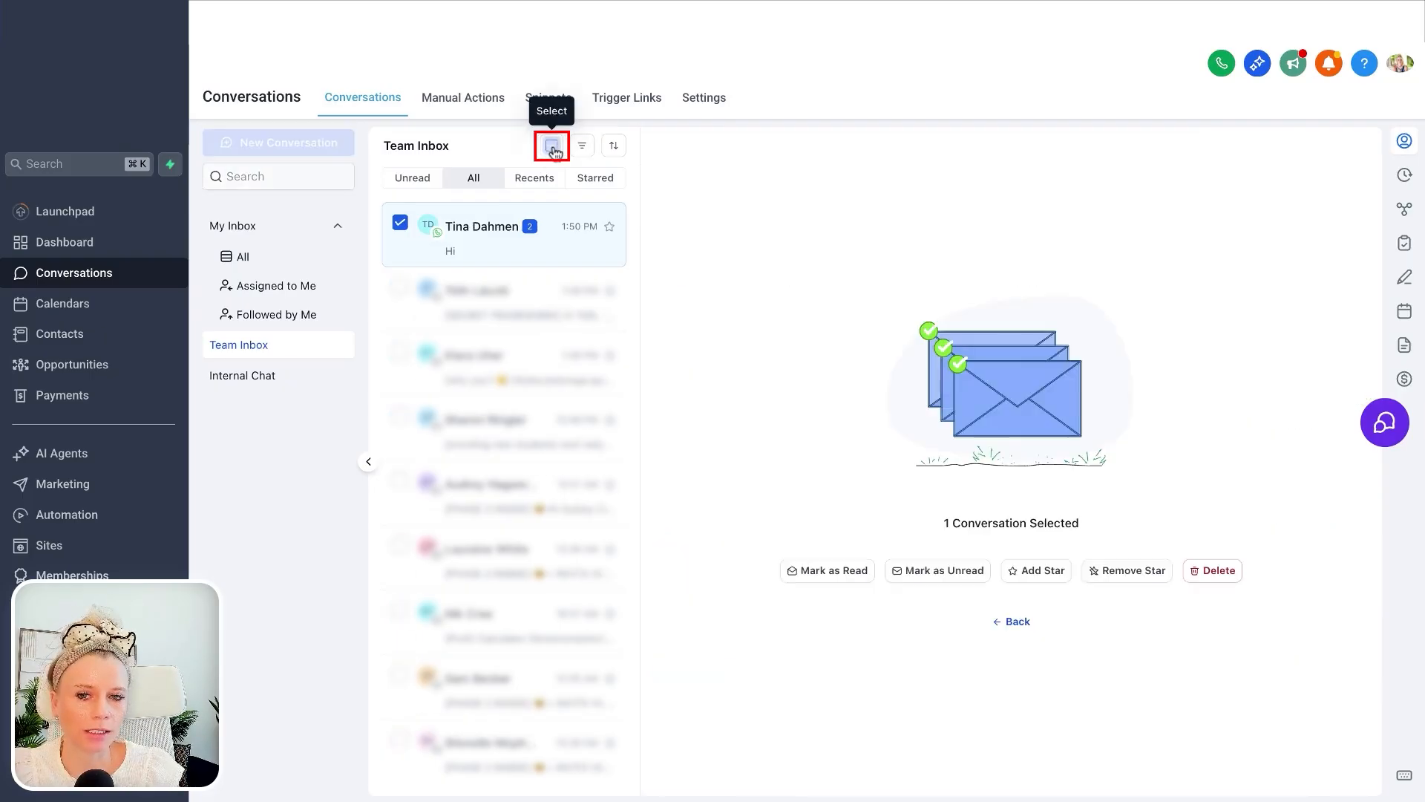
left_click(552, 147)
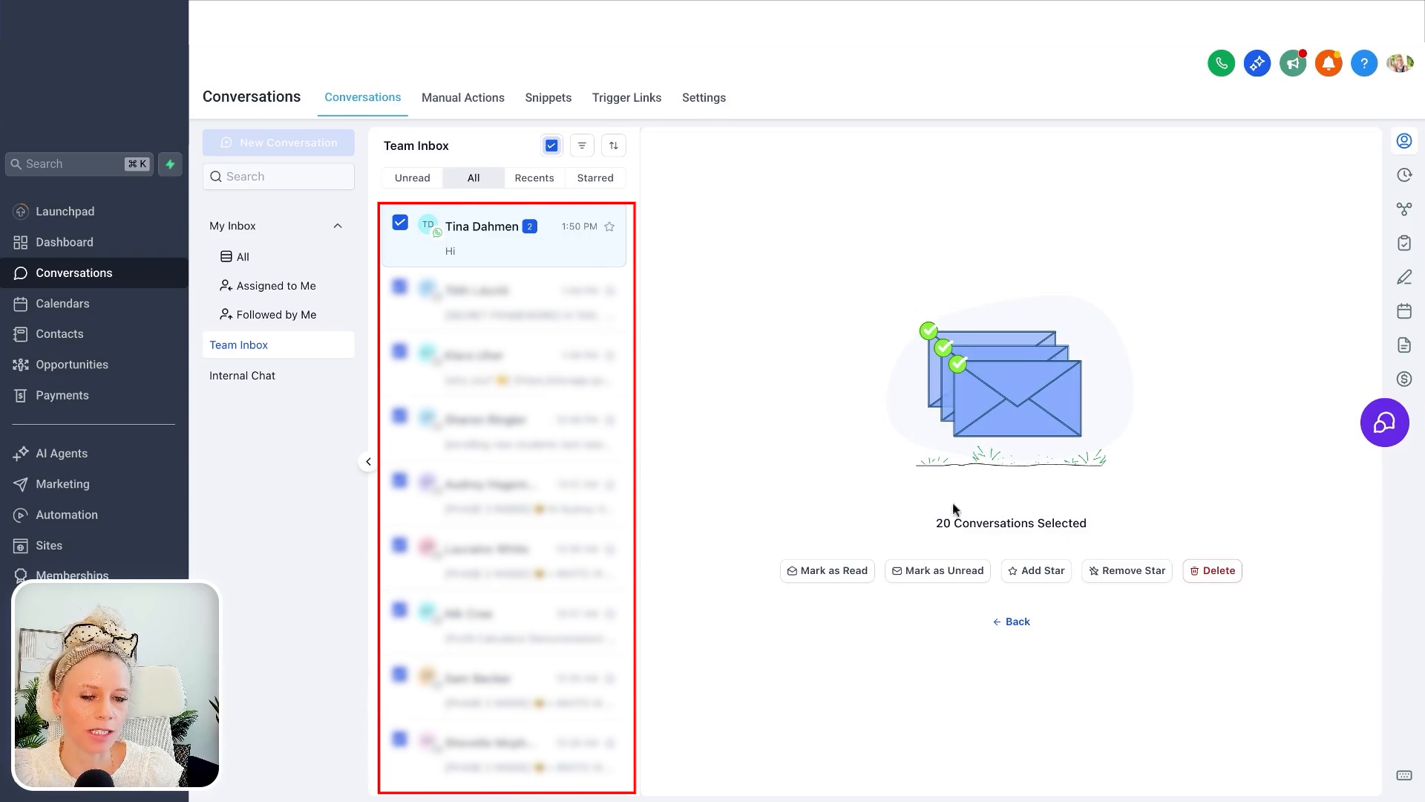
left_click(552, 146)
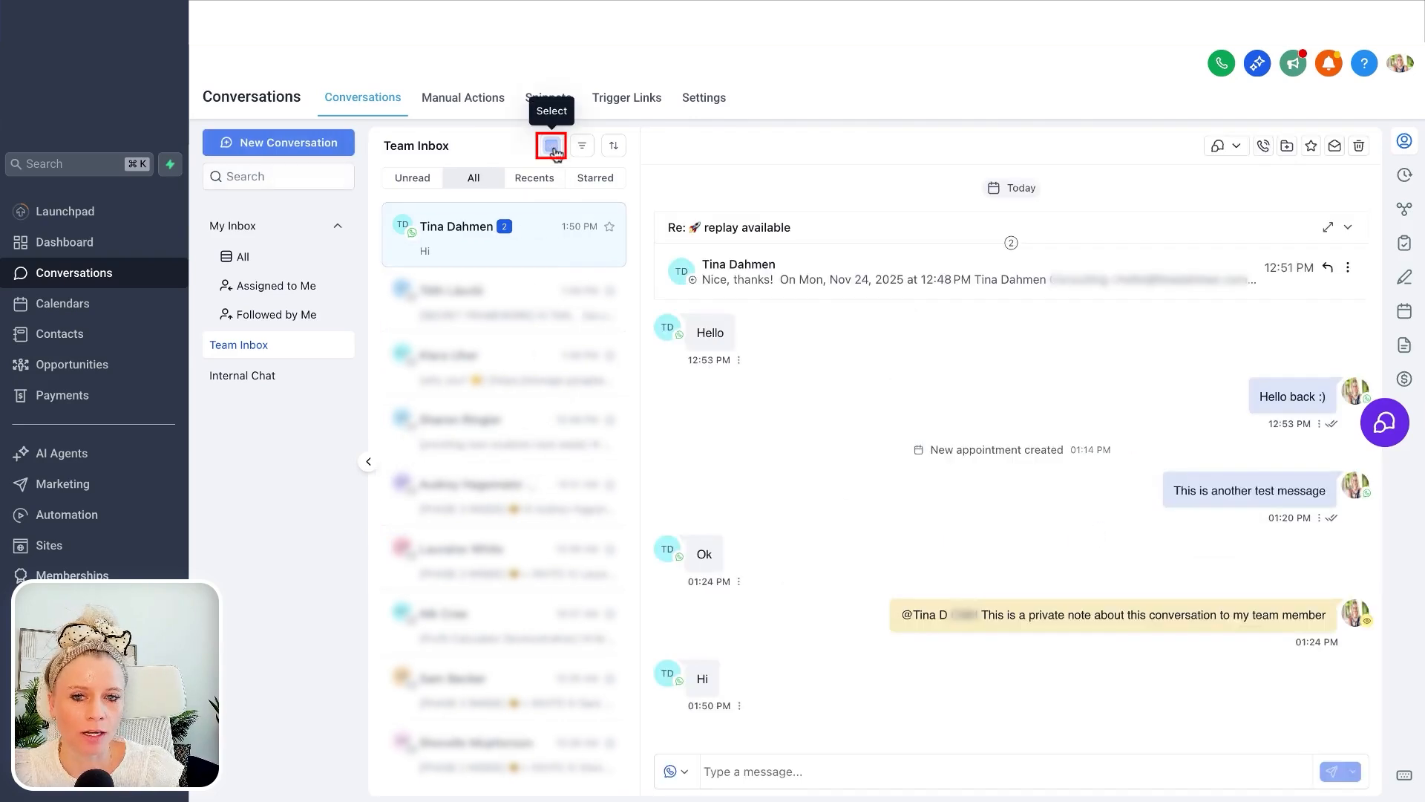
- Star the first Team Inbox conversation through the bulk actions and show the starred conversations
left_click(553, 148)
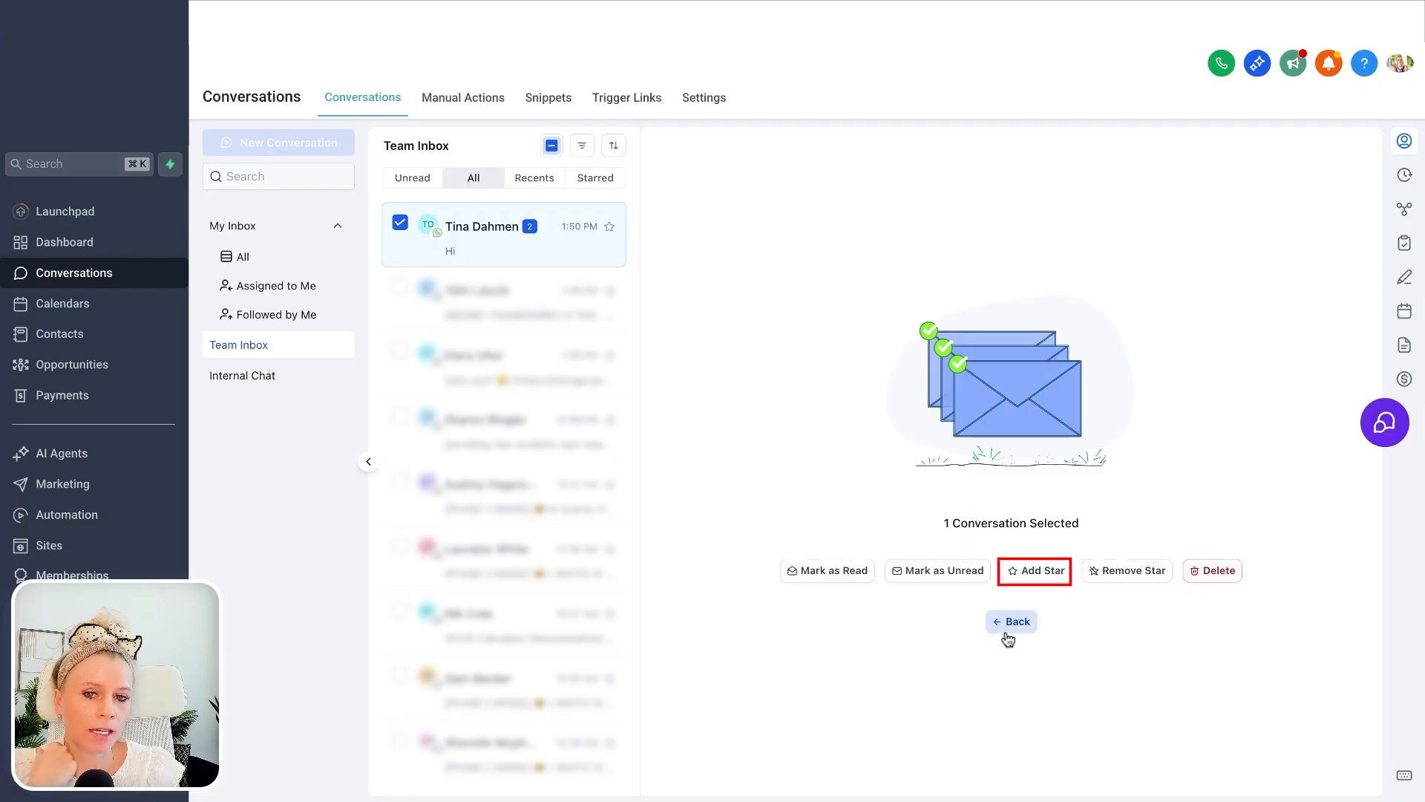
left_click(1037, 571)
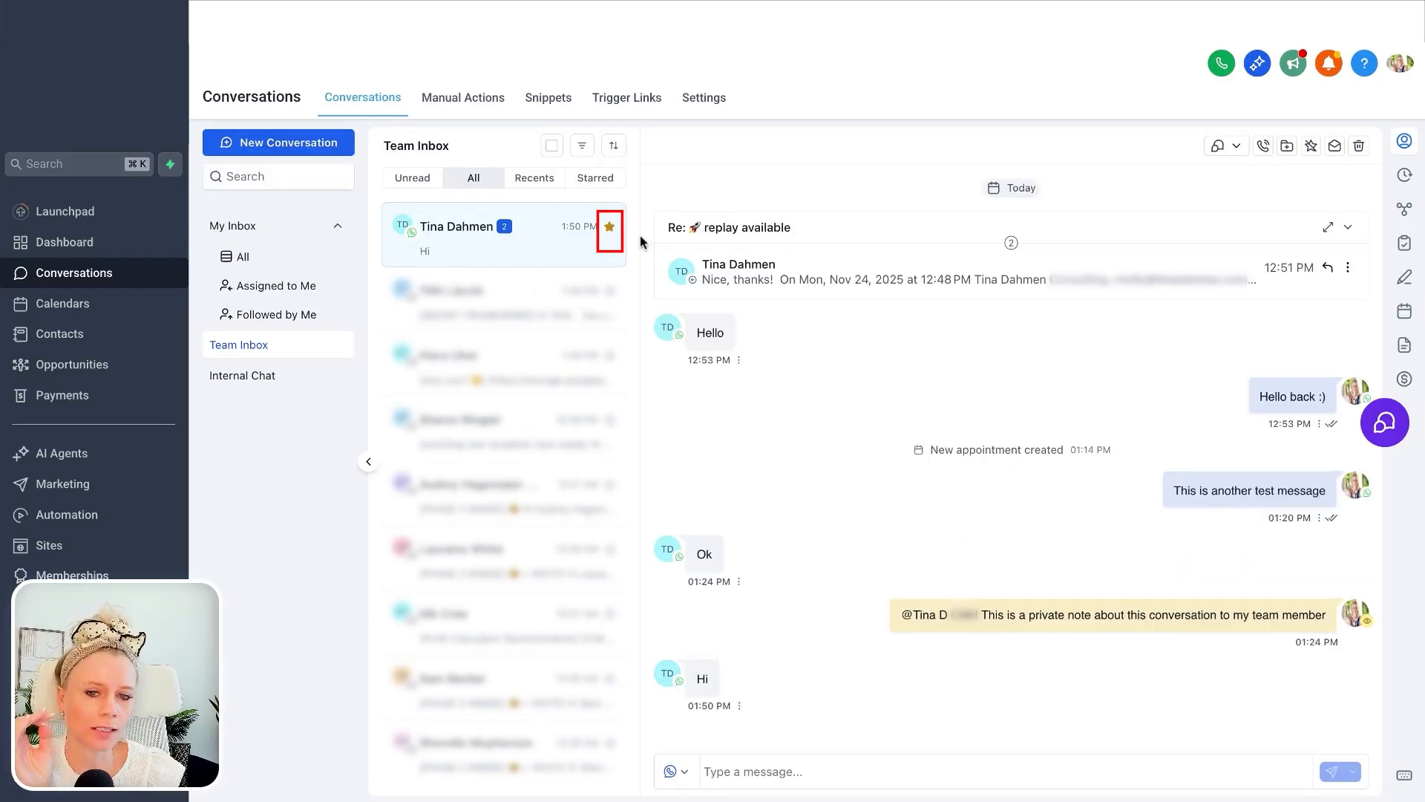
left_click(601, 188)
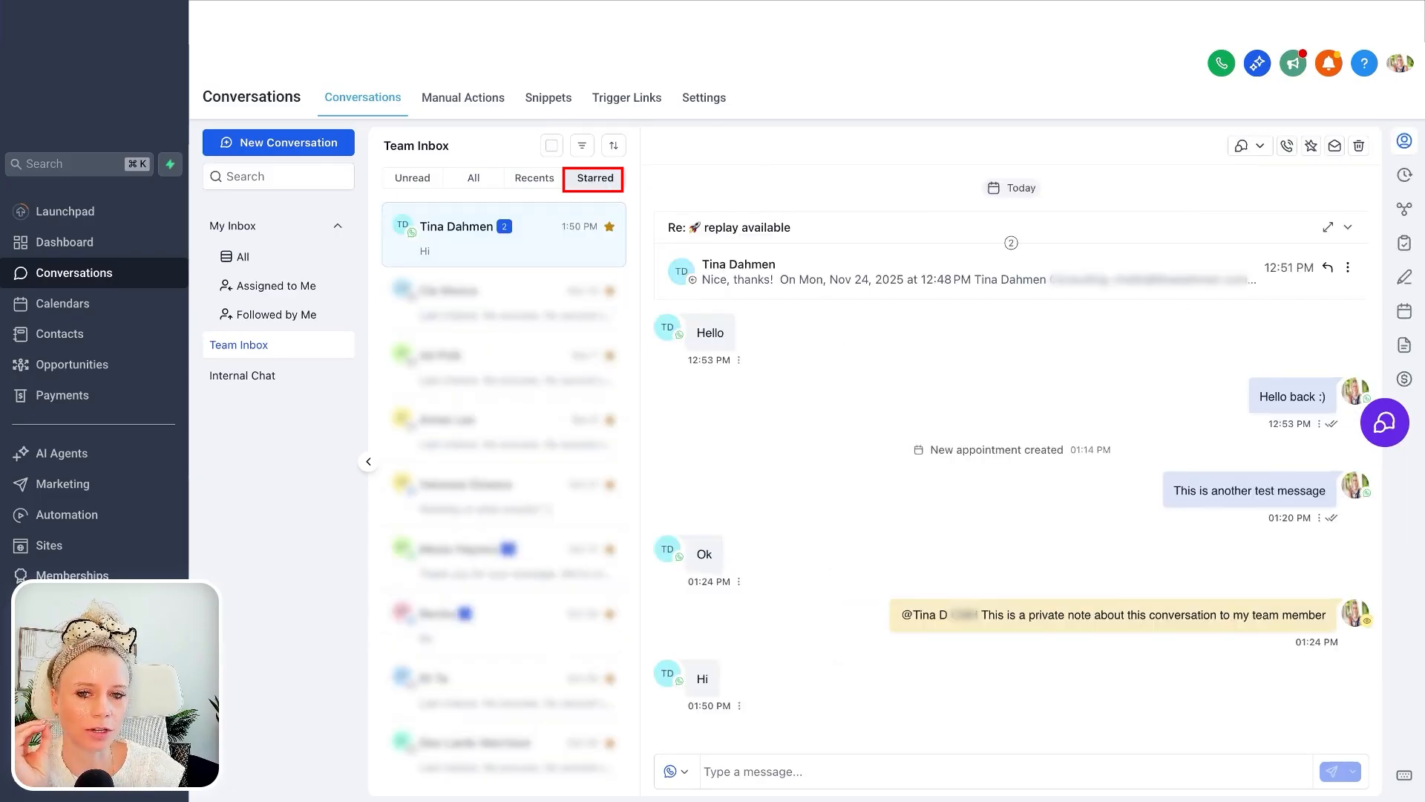
- Check the unread and all conversations in the Team Inbox and its sort options, including Engagement Score - High to Low
left_click(412, 178)
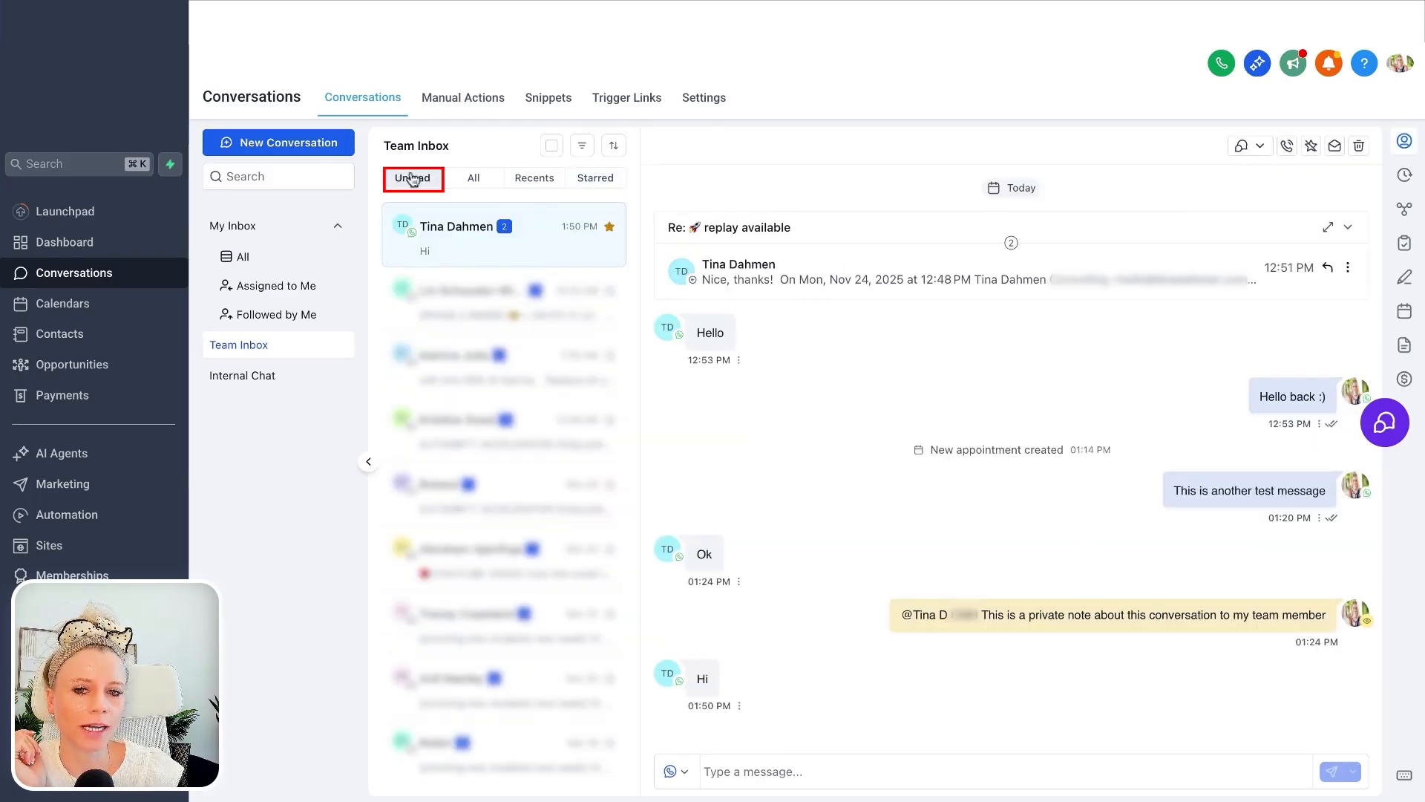
left_click(472, 184)
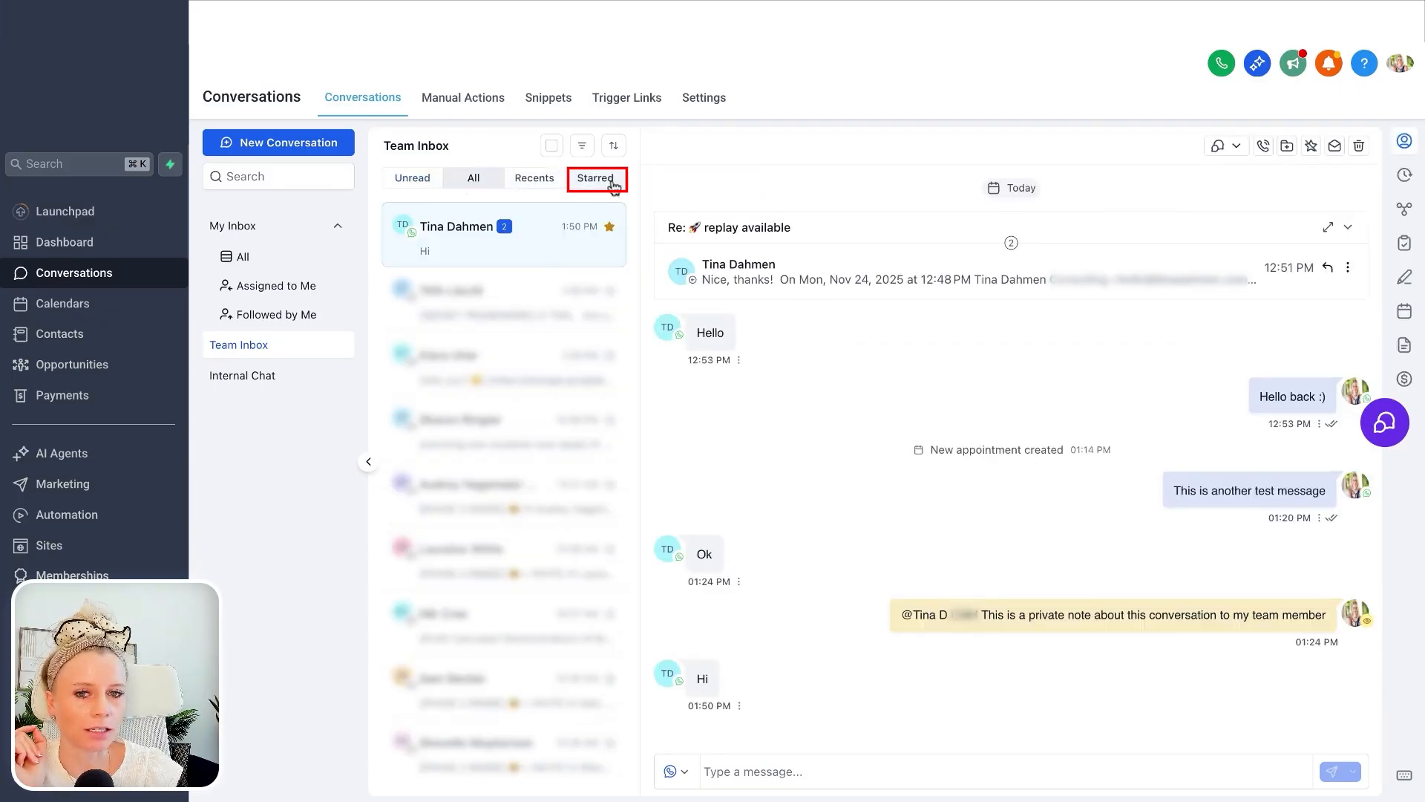
left_click(614, 146)
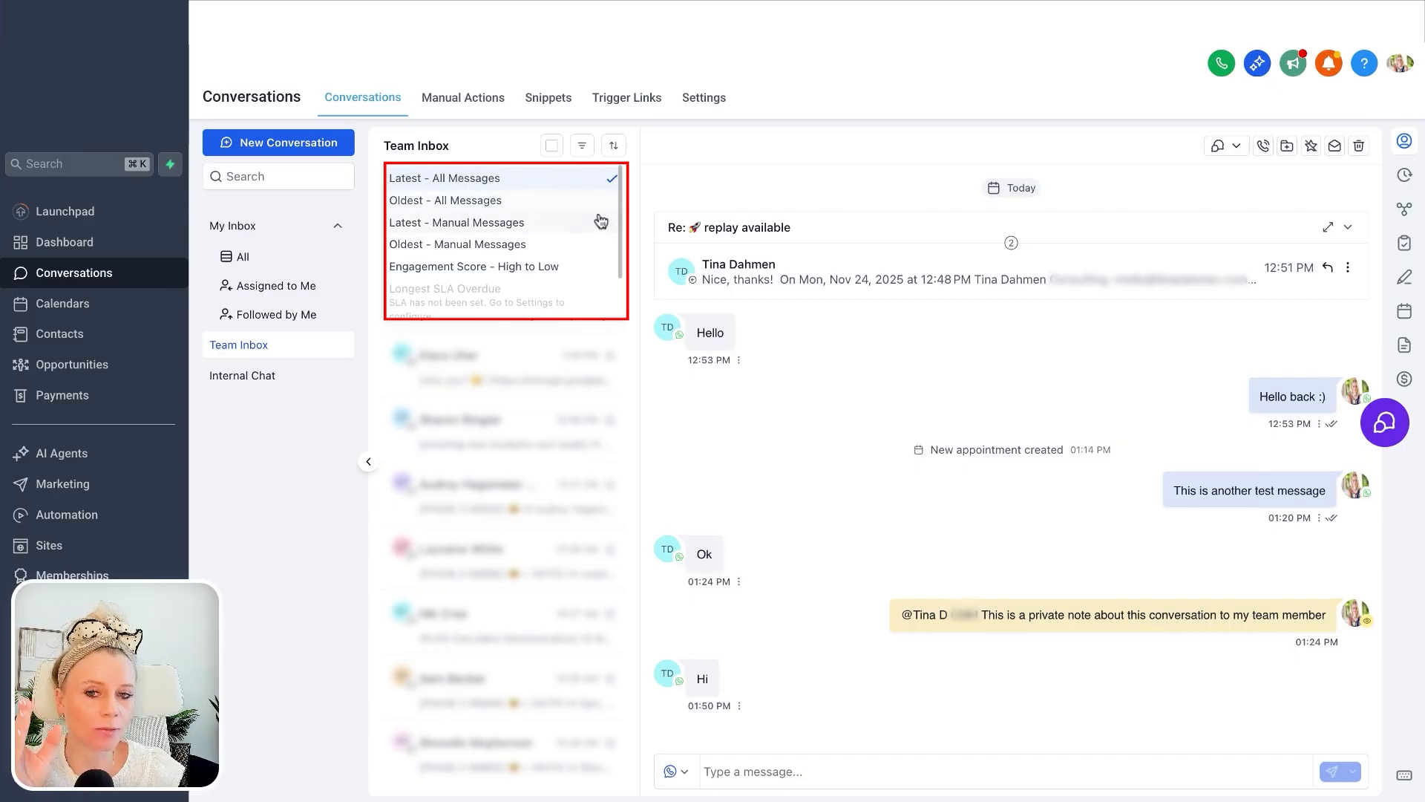
left_click(591, 266)
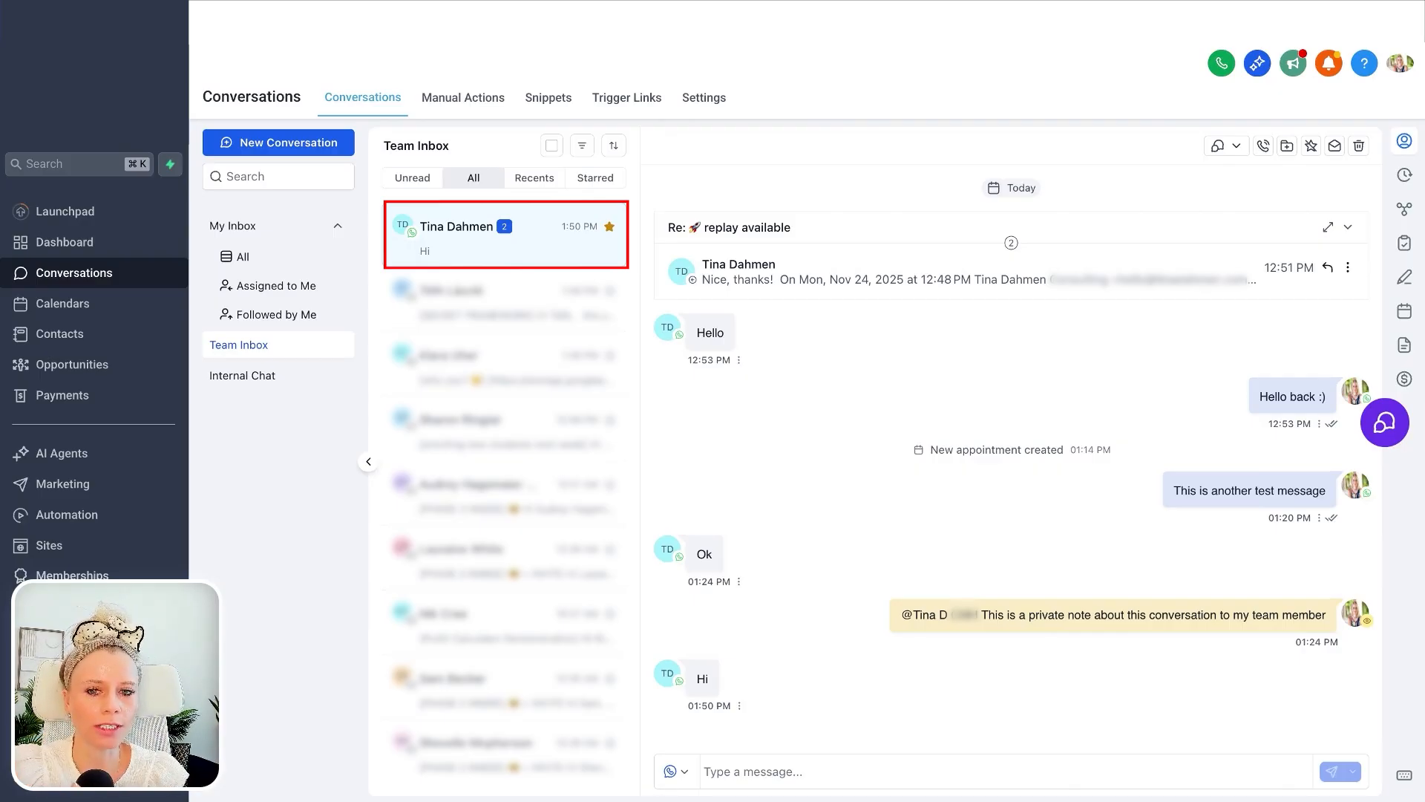
- Set up a Team Inbox filter where Last Message Channel Is Email, reviewing the available filter types and channels
left_click(582, 145)
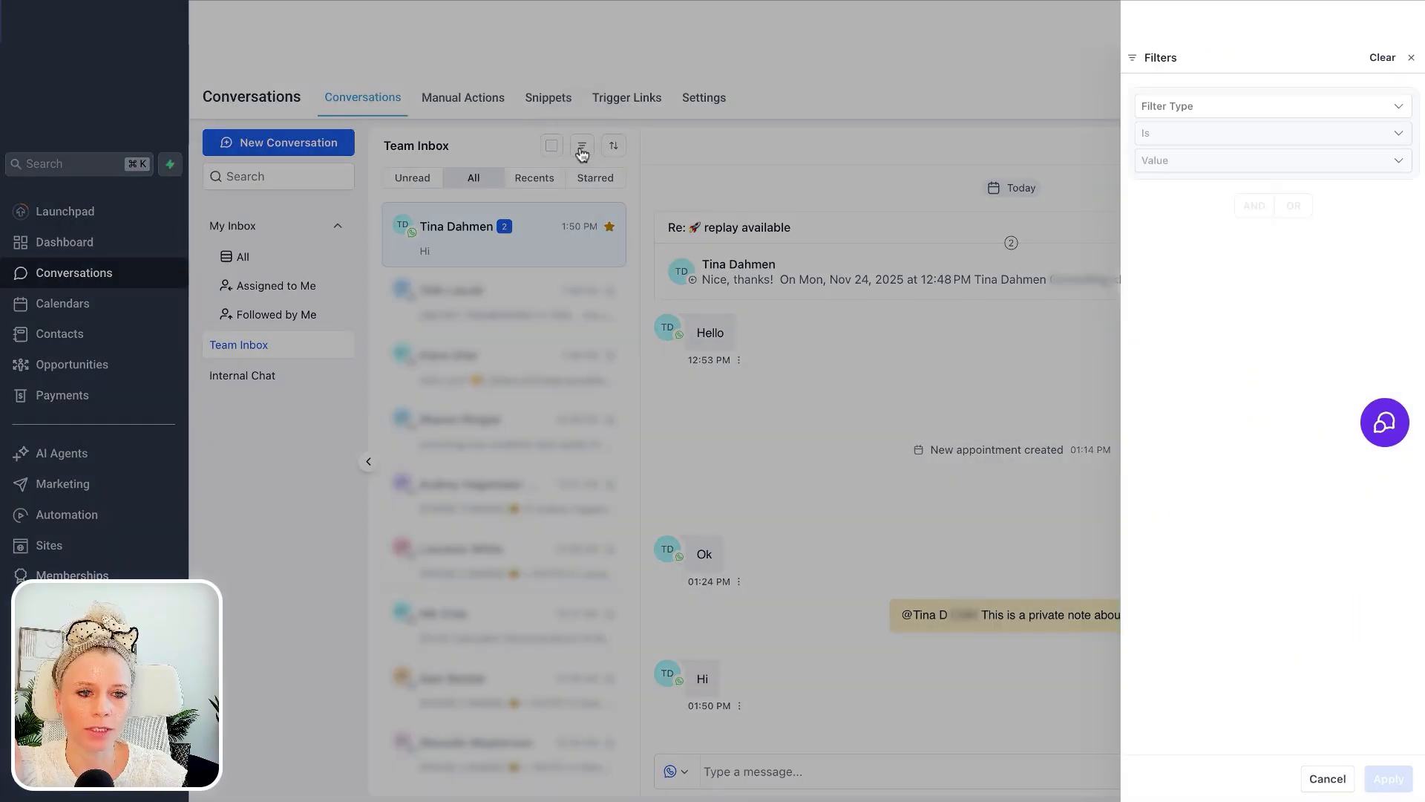
left_click(1400, 112)
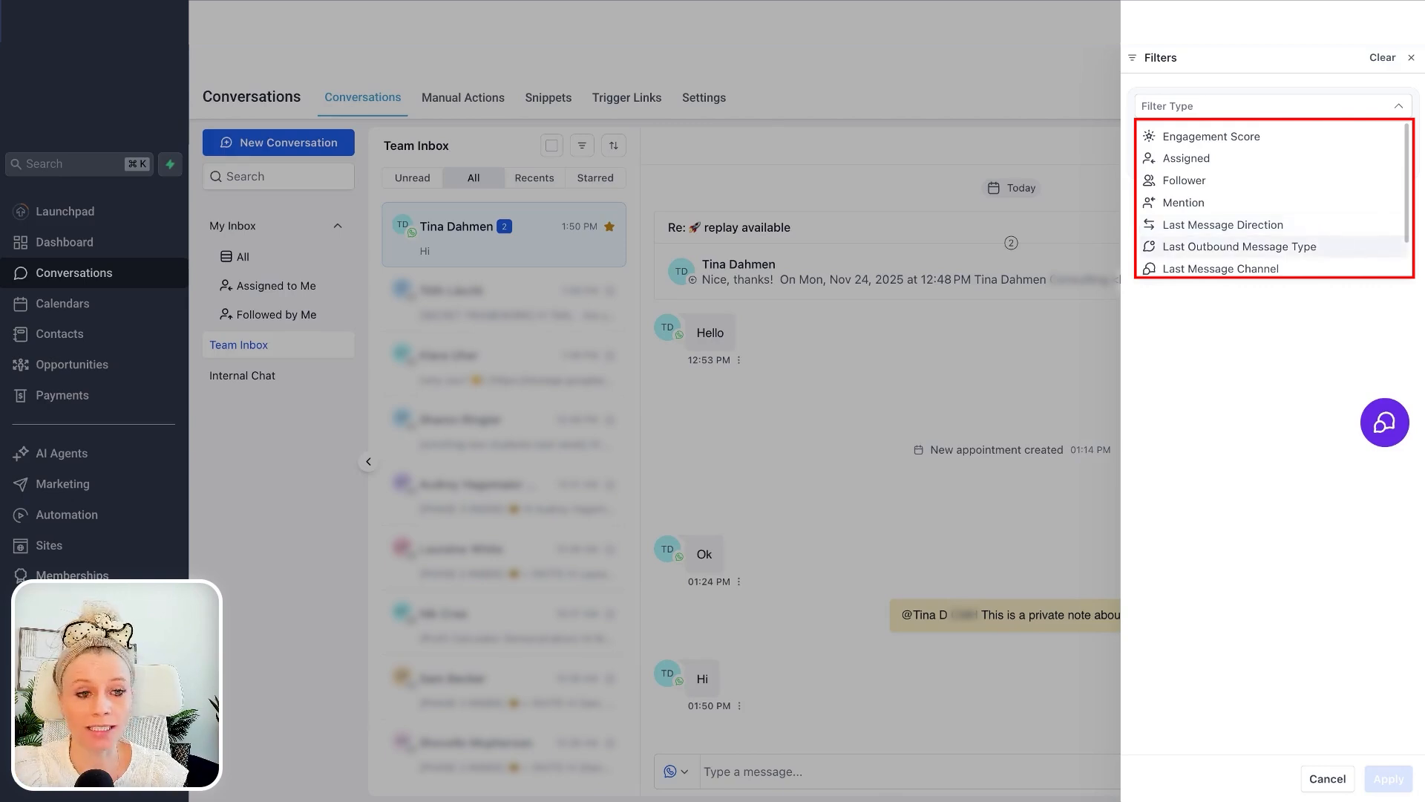
scroll(1322, 225, "down", 1)
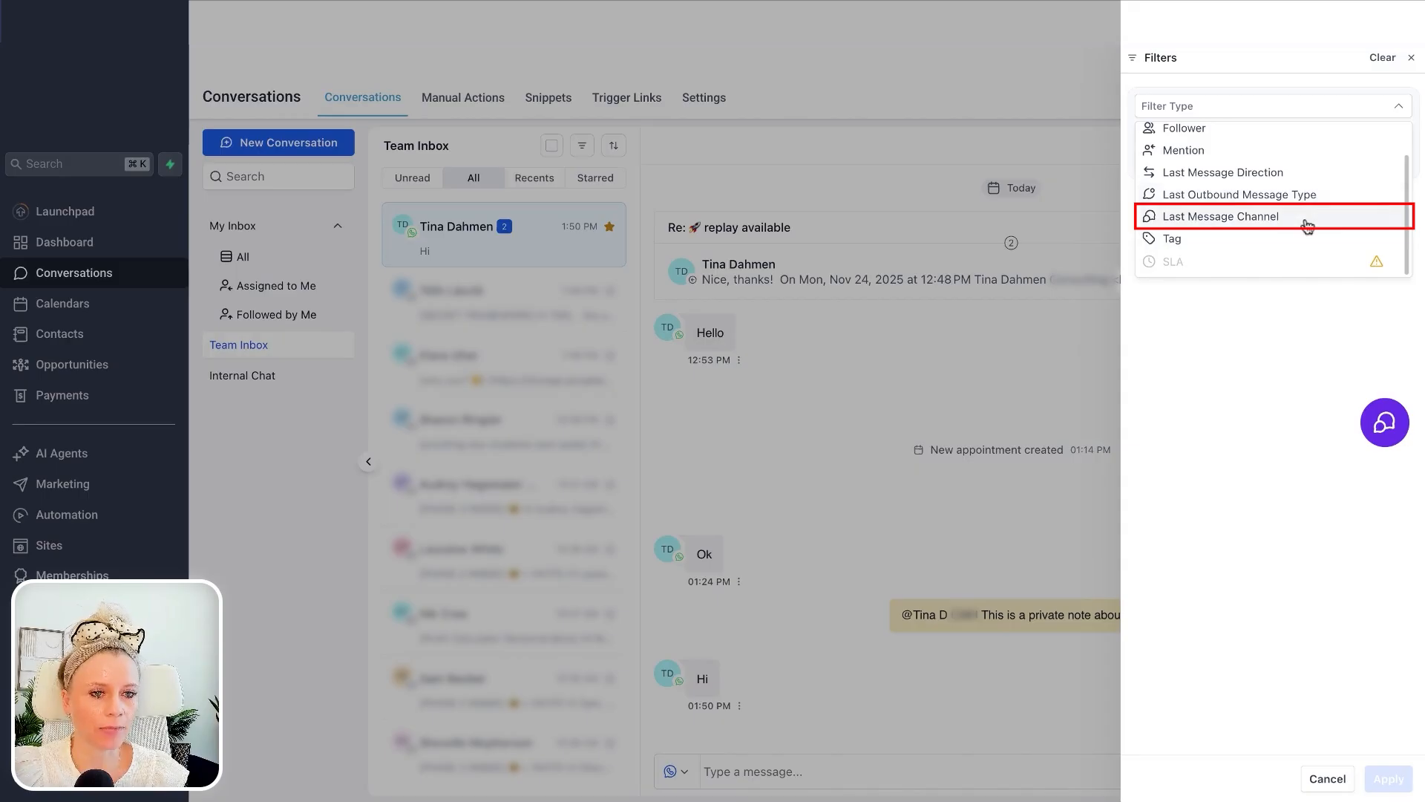
left_click(1309, 217)
left_click(1274, 165)
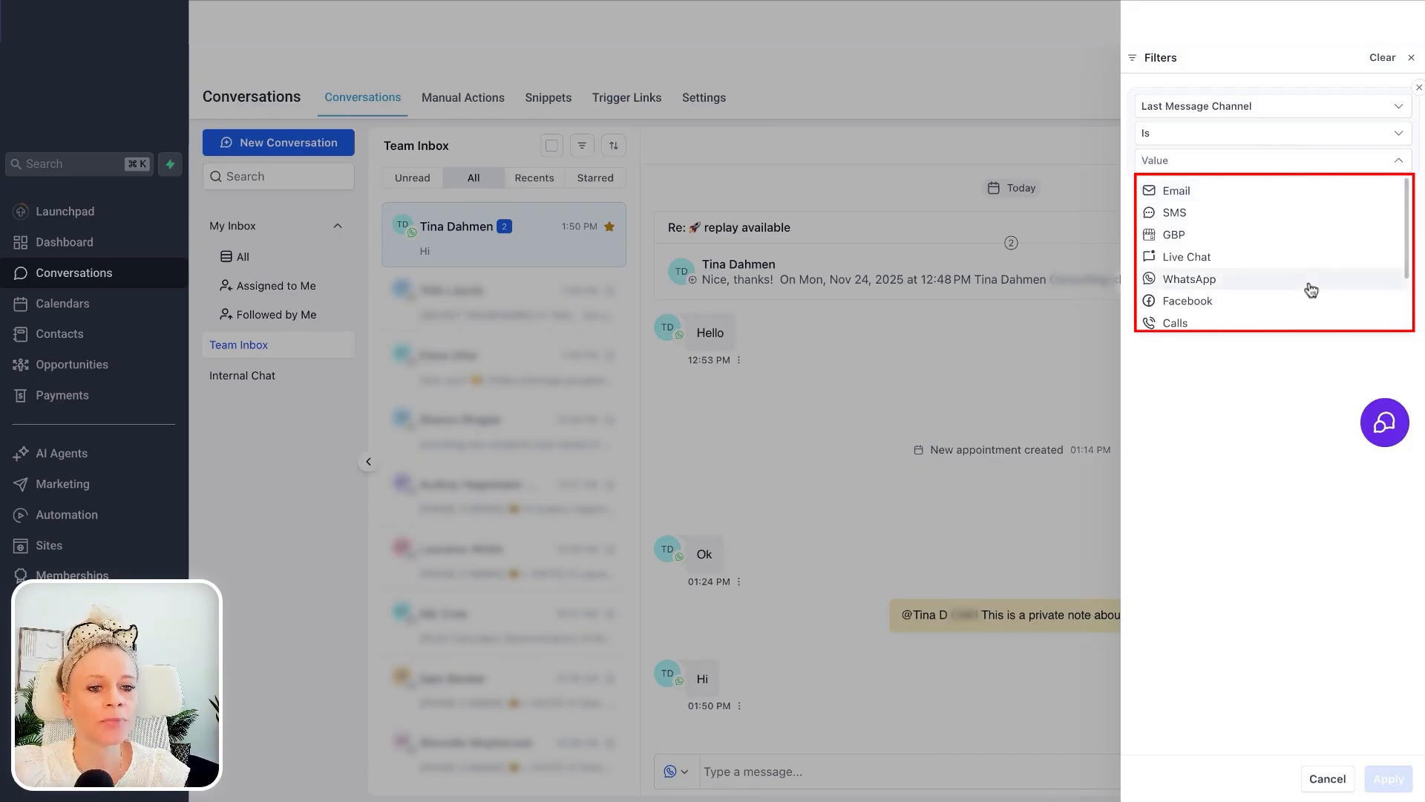
scroll(1311, 289, "down", 3)
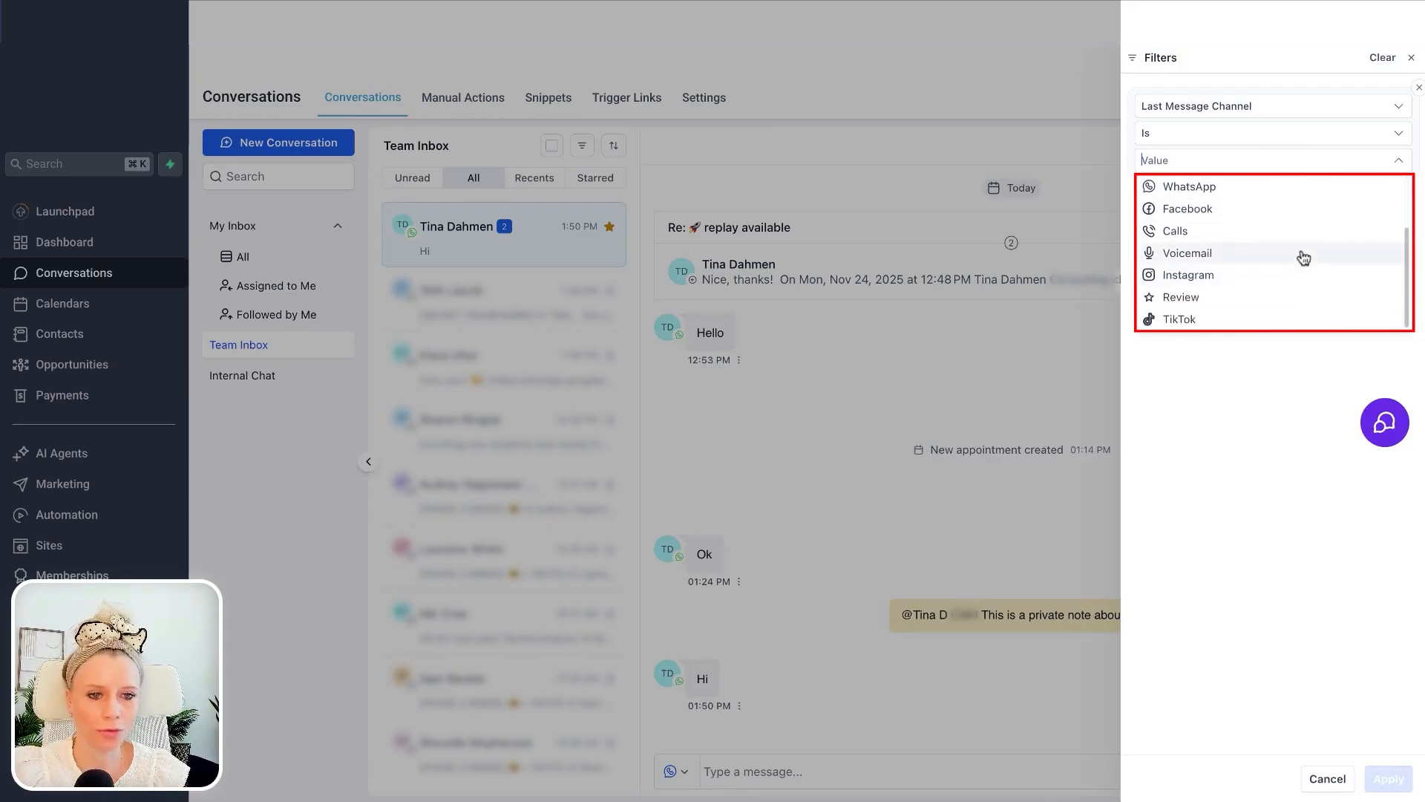
scroll(1304, 287, "down", 1)
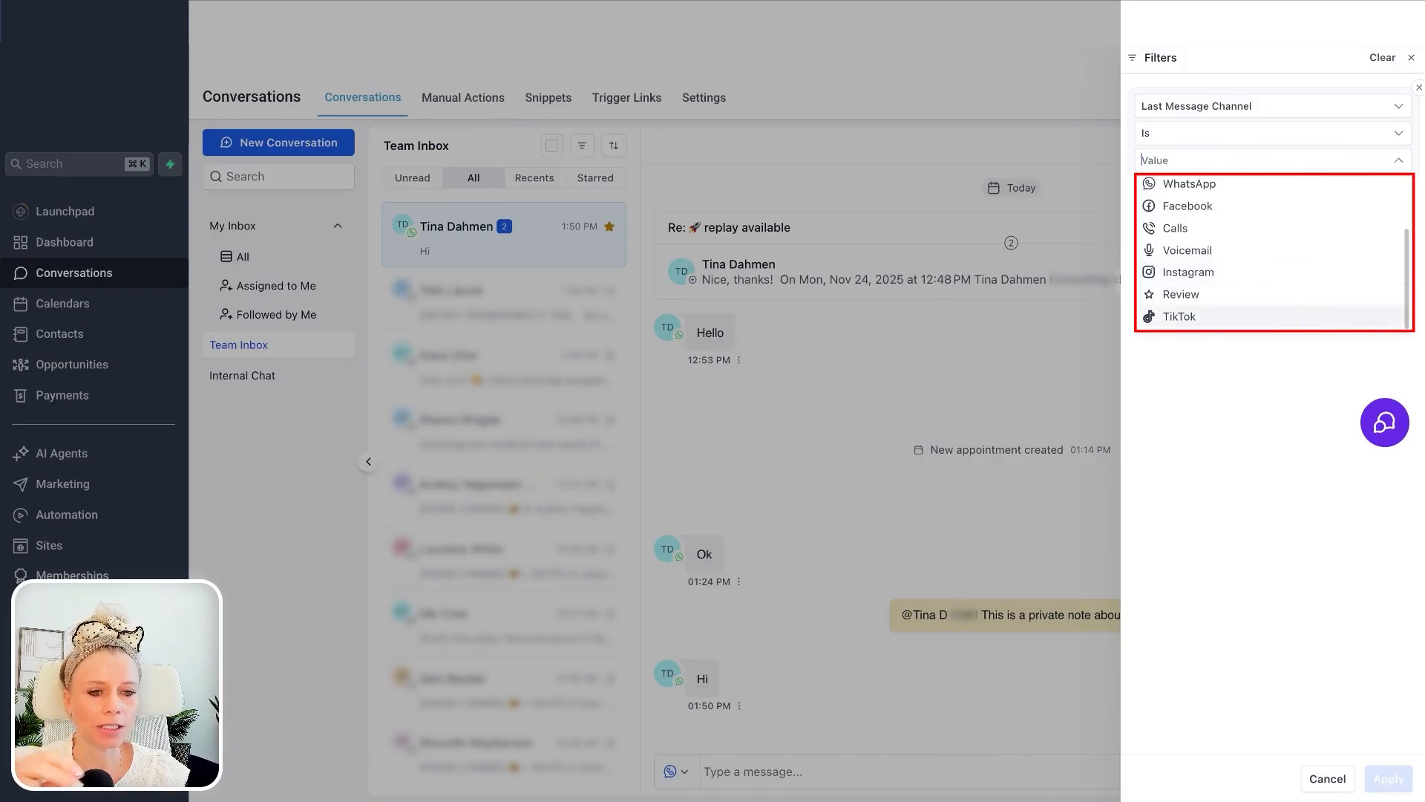
scroll(1289, 285, "up", 3)
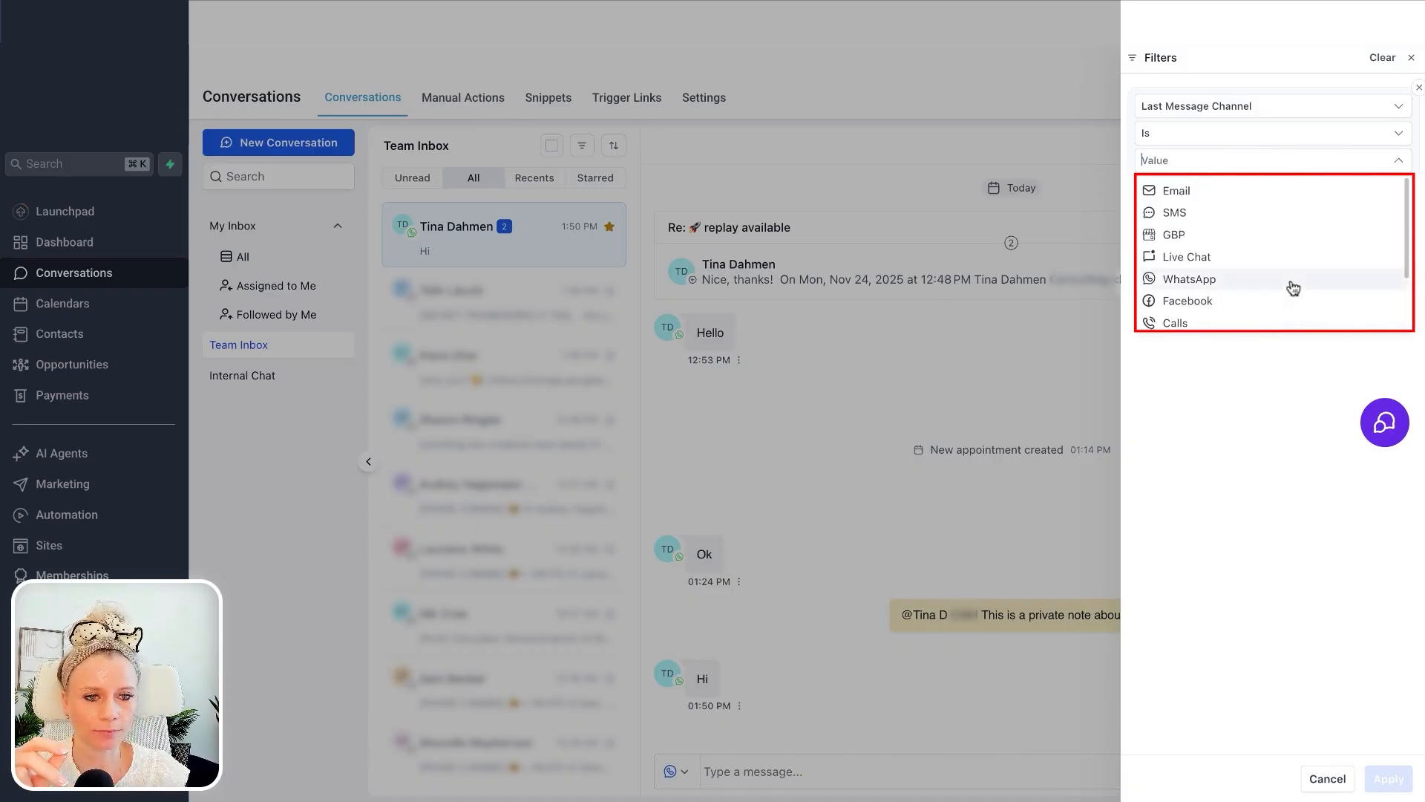
left_click(1275, 191)
left_click(1210, 273)
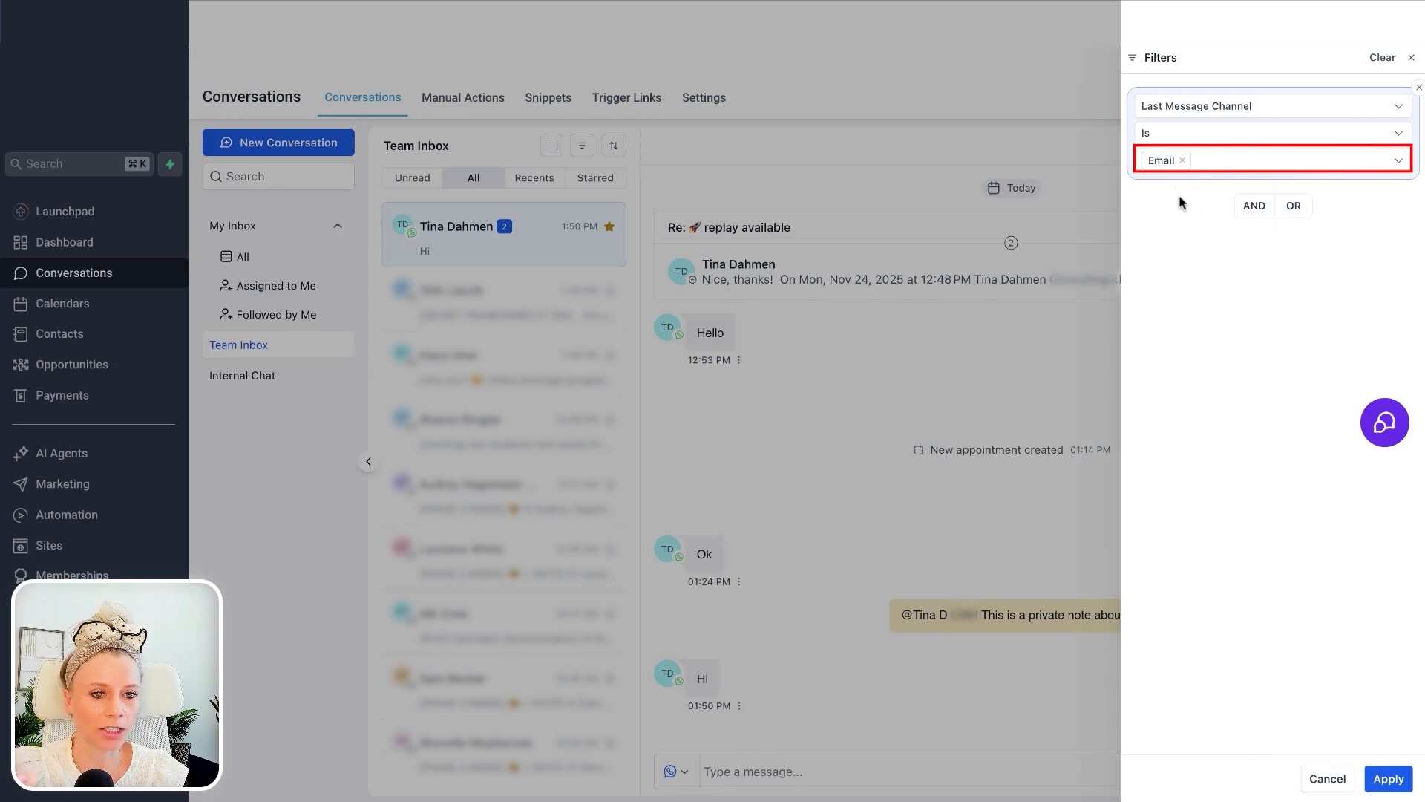
- Add an AND condition for conversations Assigned To the team member and apply the filters
left_click(1254, 207)
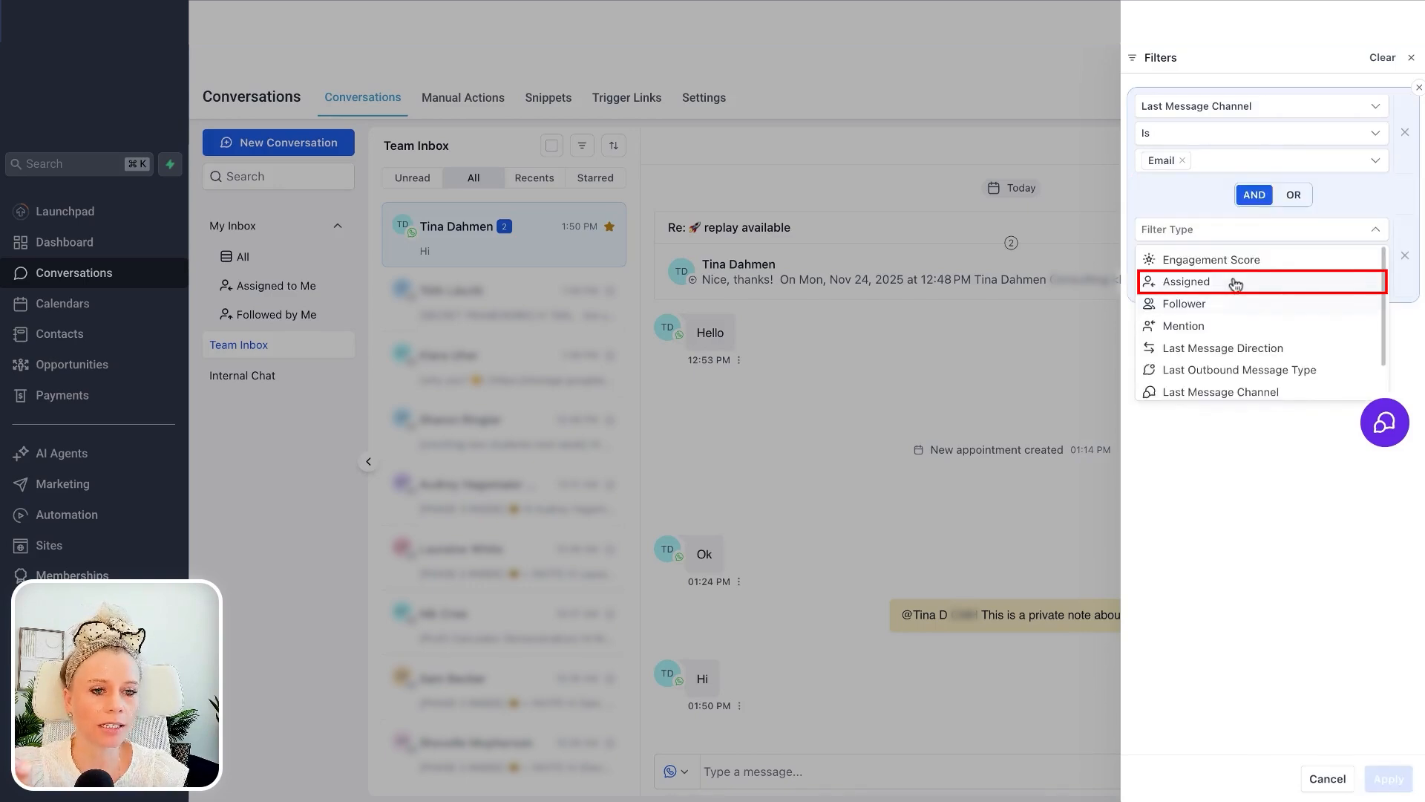
left_click(1236, 283)
left_click(1202, 257)
left_click(1203, 308)
left_click(1202, 331)
left_click(1232, 363)
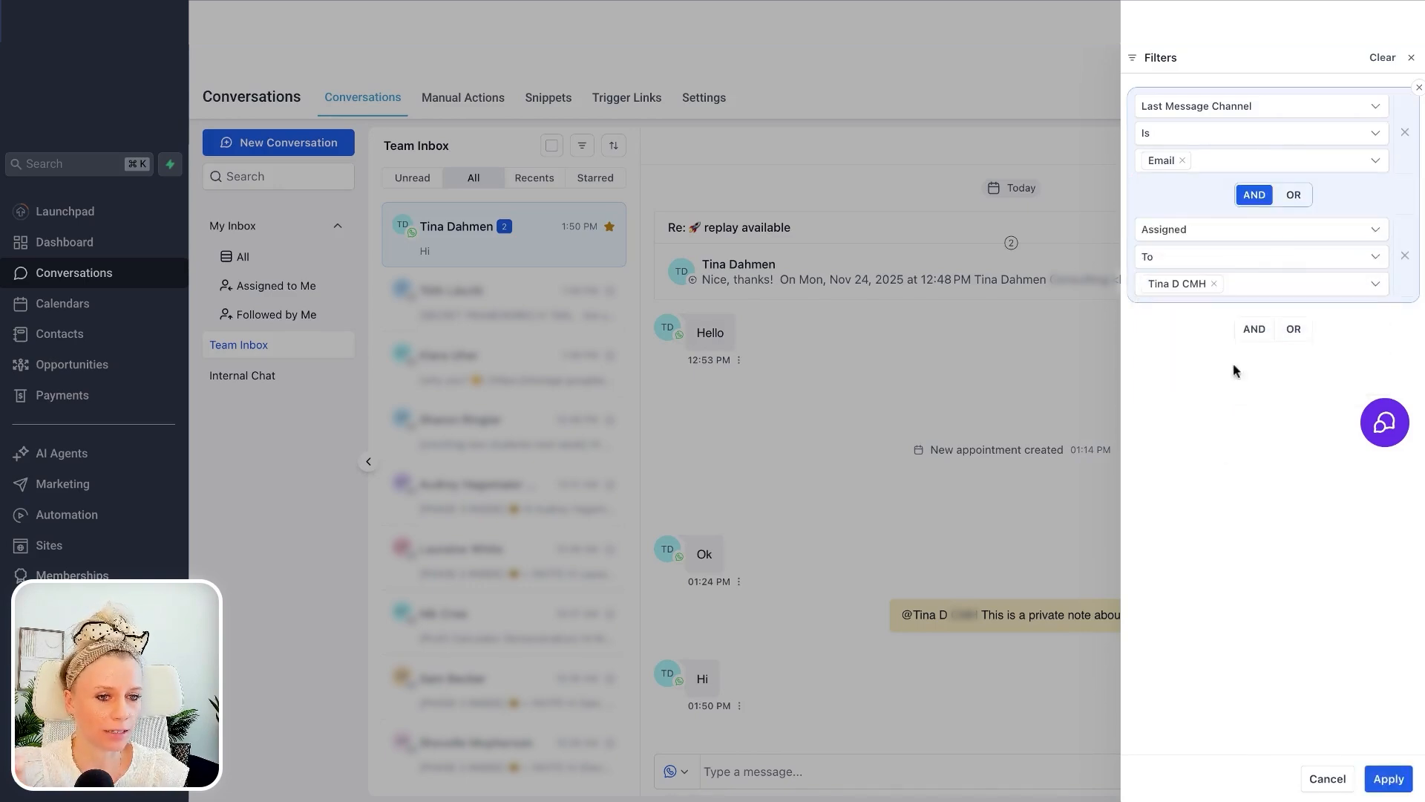
left_click(1388, 778)
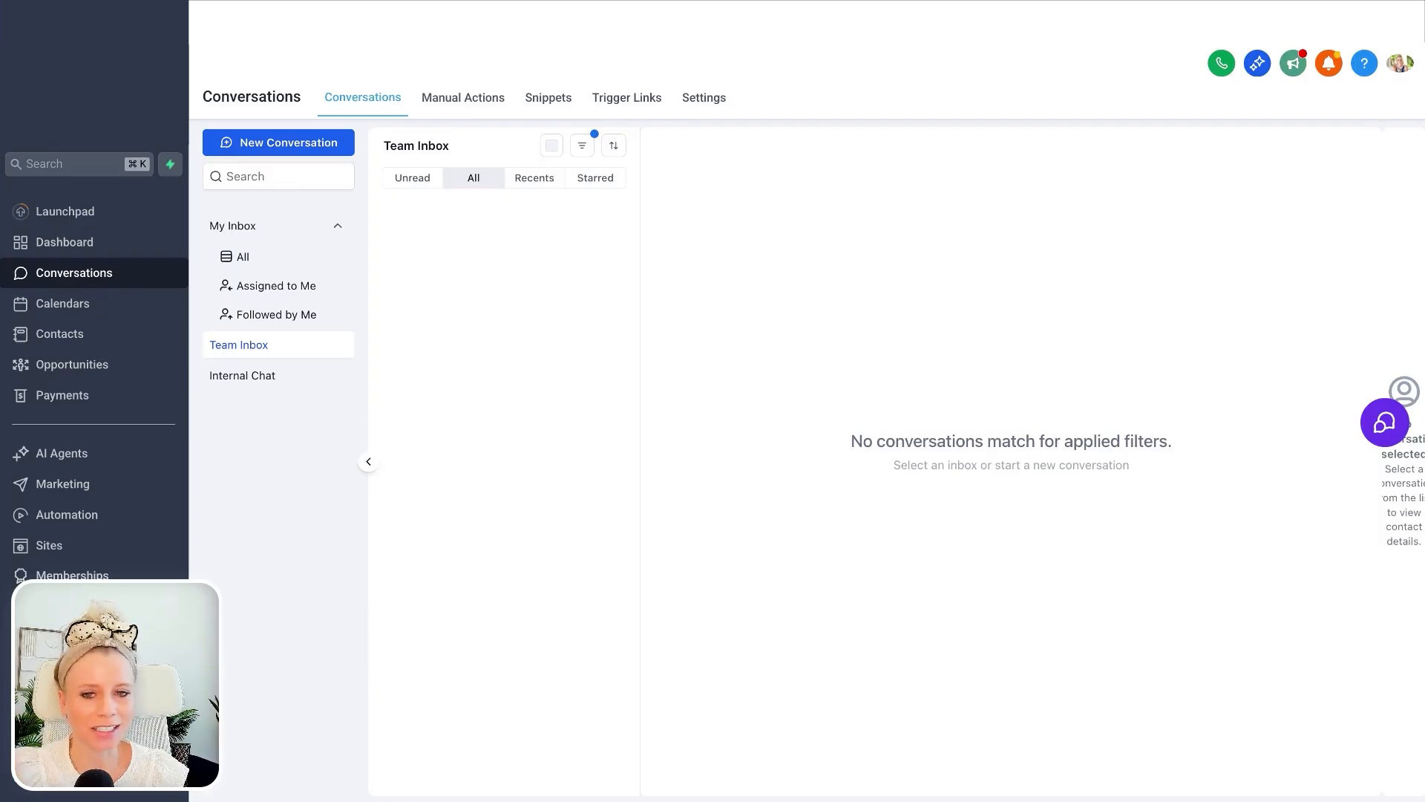
- Change the relation between the Email and Assigned filter conditions to OR and apply the filters
left_click(582, 146)
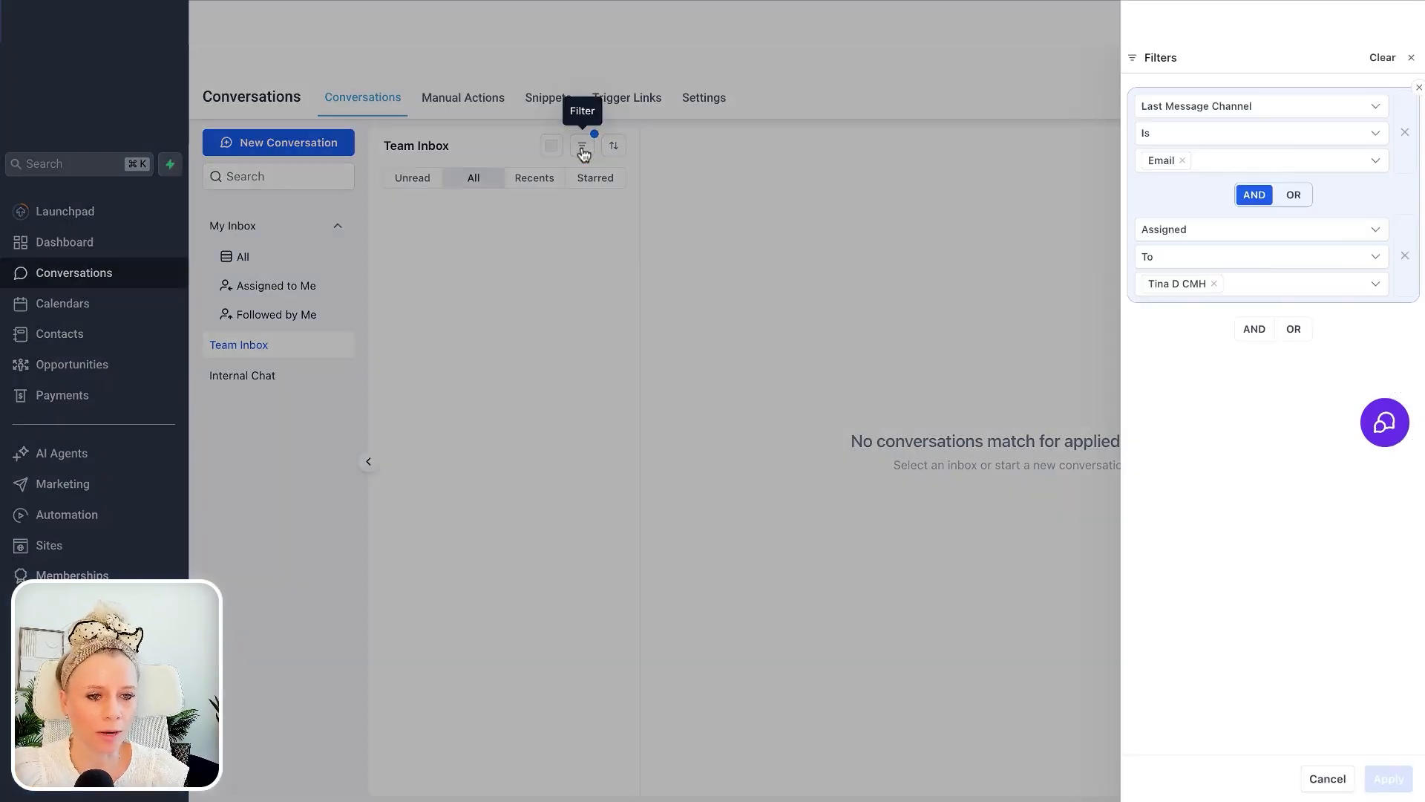
left_click(1302, 198)
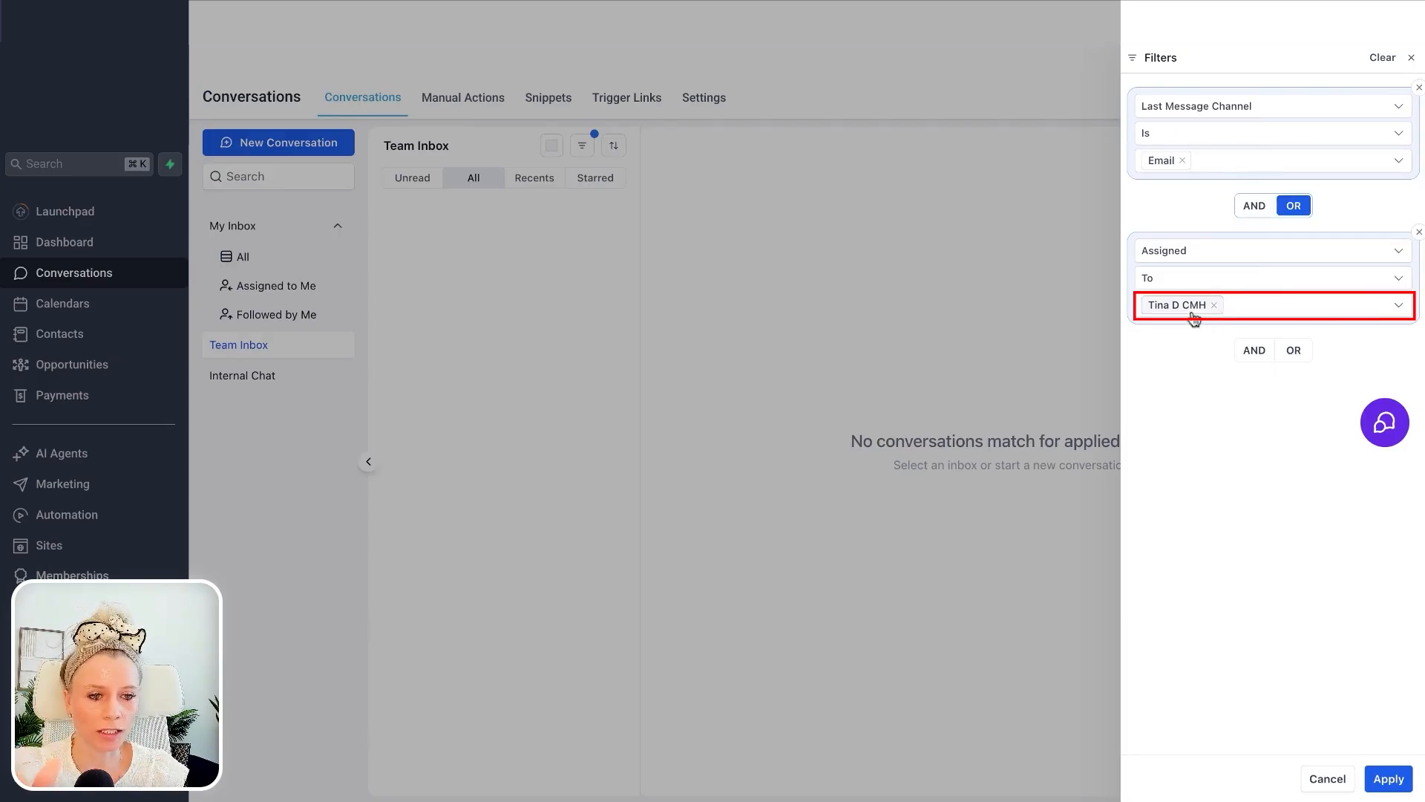
left_click(1366, 777)
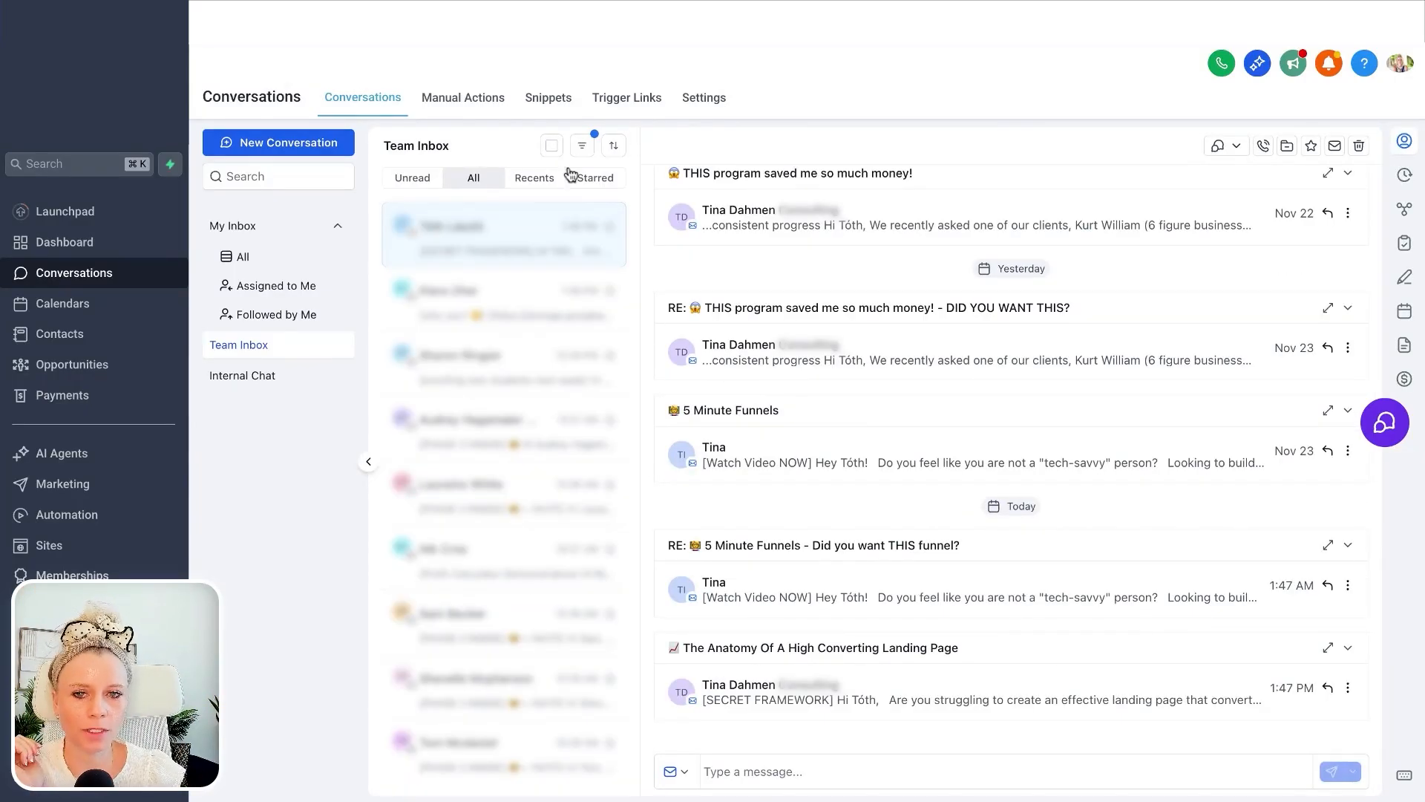
- Clear all Team Inbox filter conditions and apply the change
left_click(584, 148)
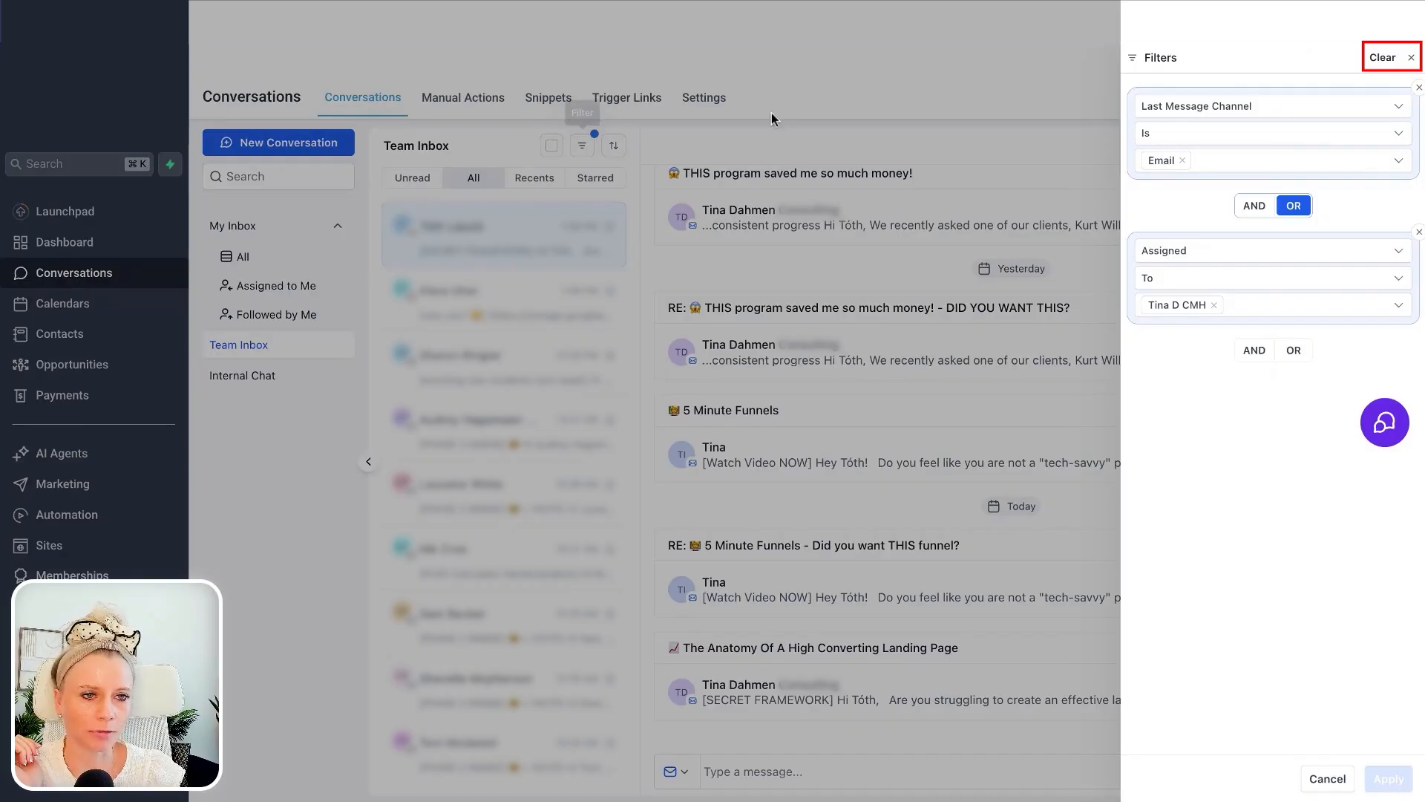
left_click(1391, 63)
left_click(1389, 779)
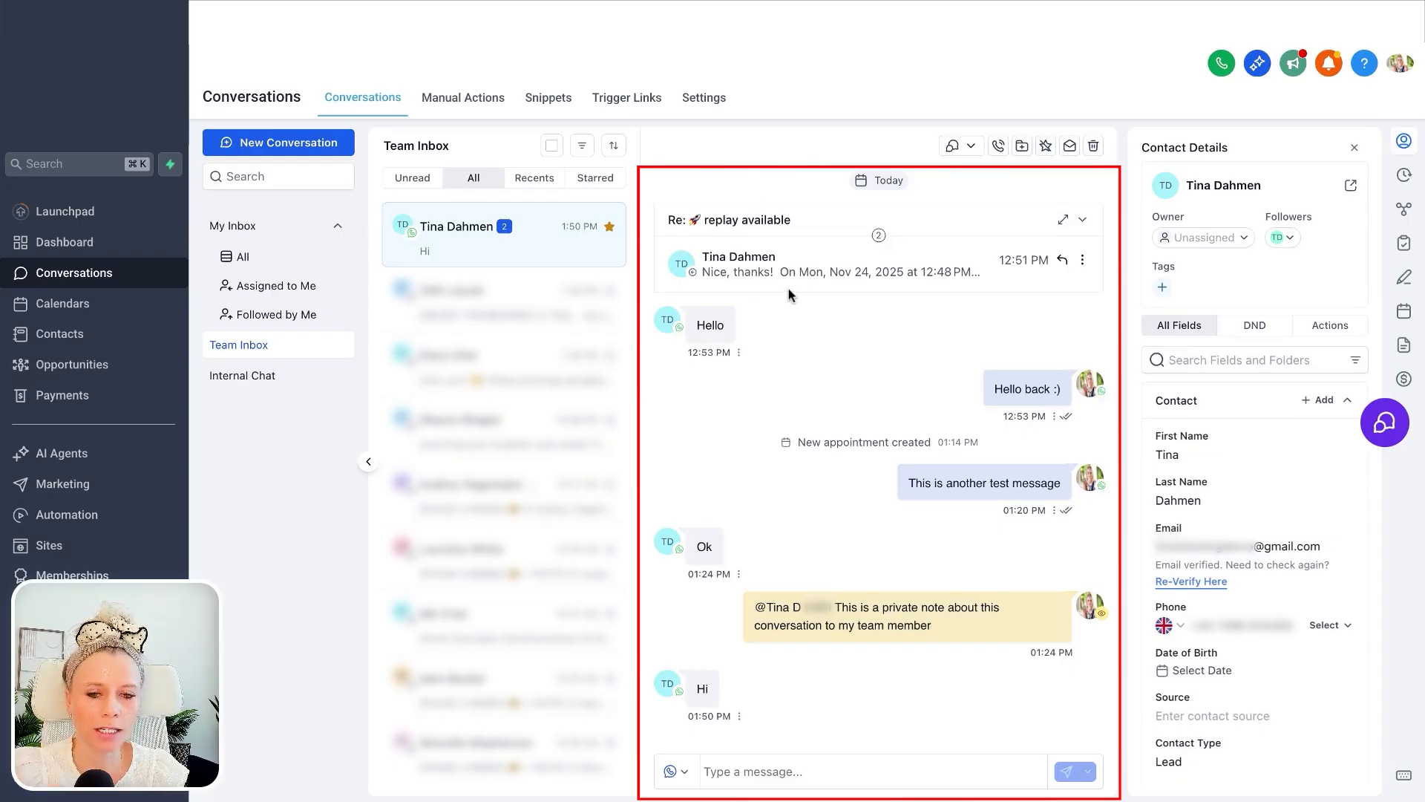
- Expand the "replay available" email thread in the starred conversation, view the emails, and collapse the opened message again
left_click(879, 237)
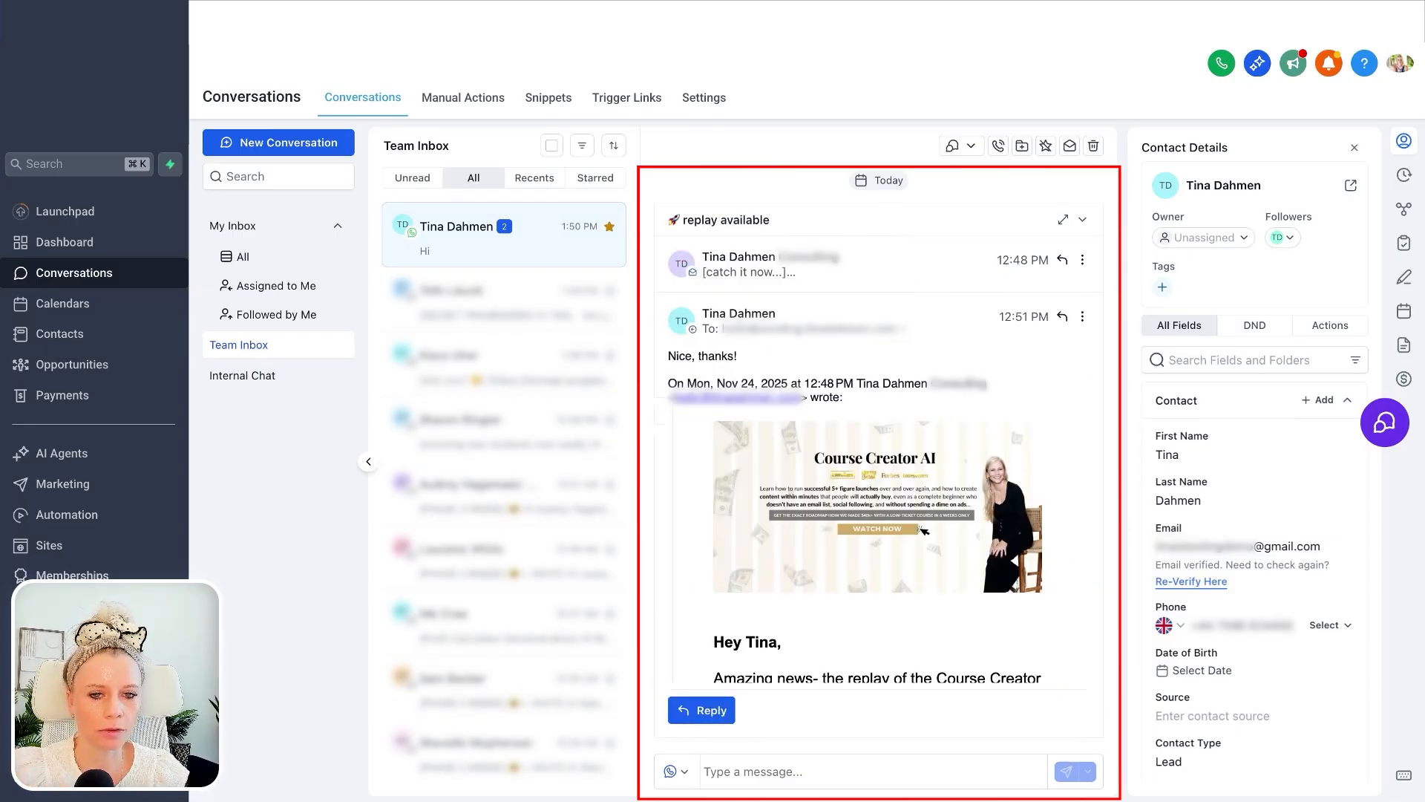
left_click(935, 328)
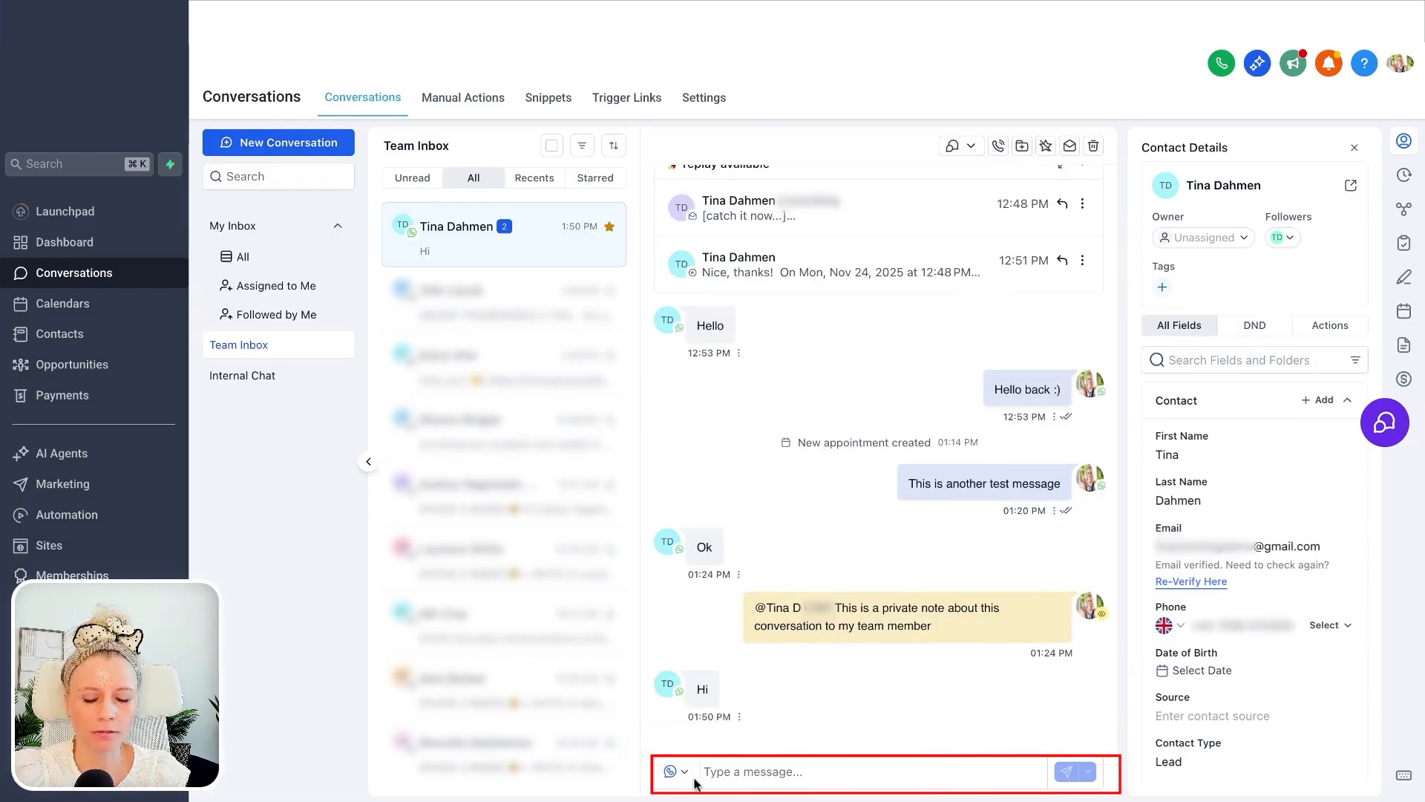
- Choose WhatsApp as the reply channel and write the message "received" in the starred conversation
left_click(672, 772)
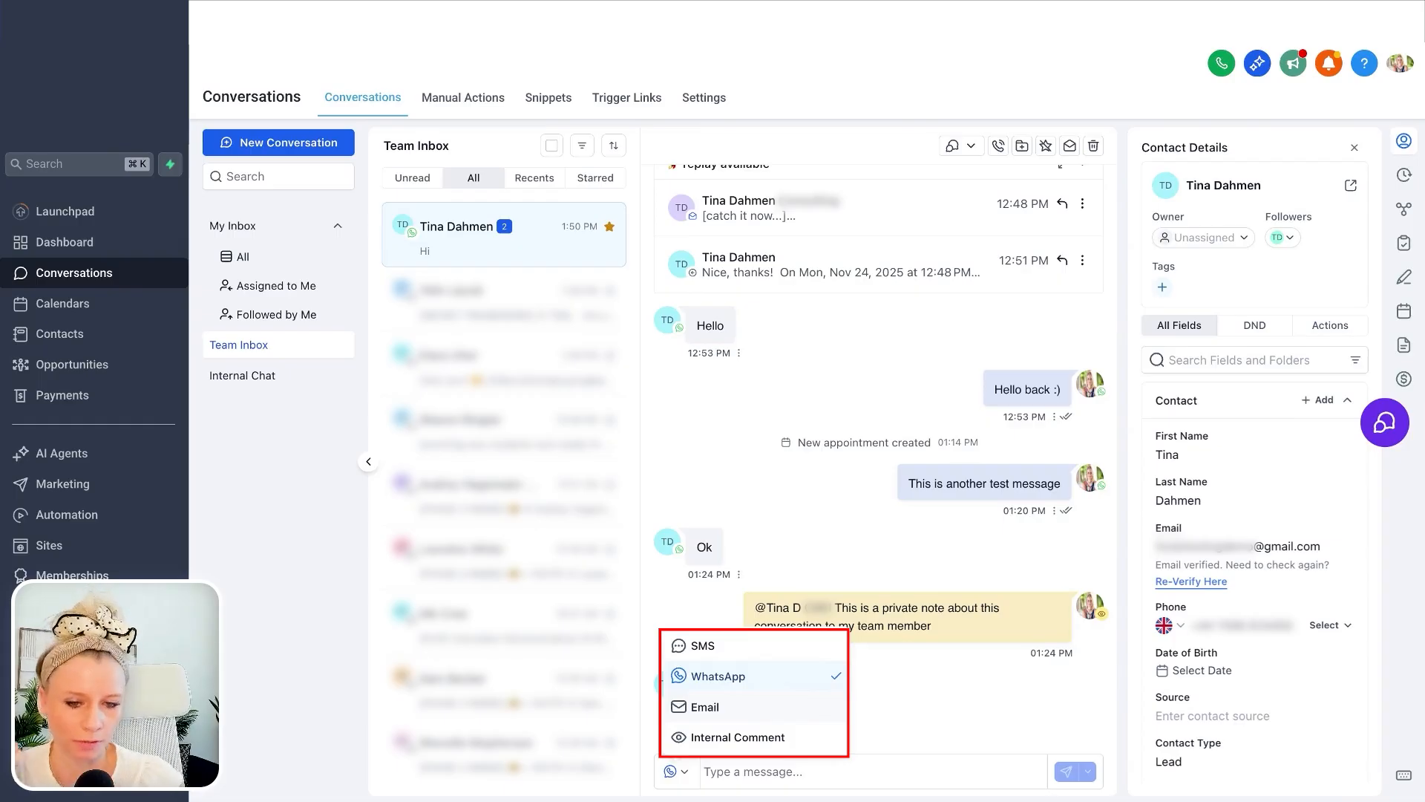
left_click(758, 682)
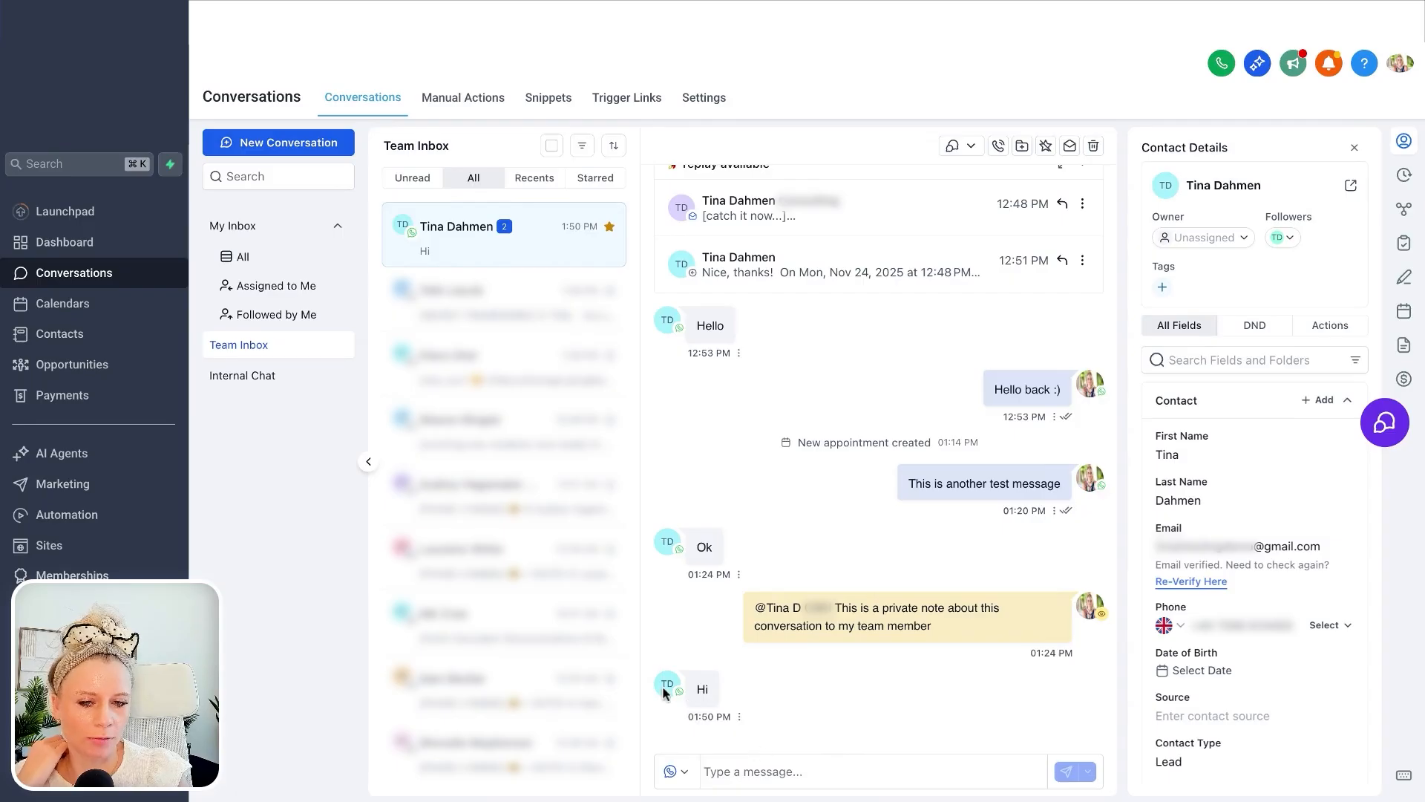
left_click(736, 771)
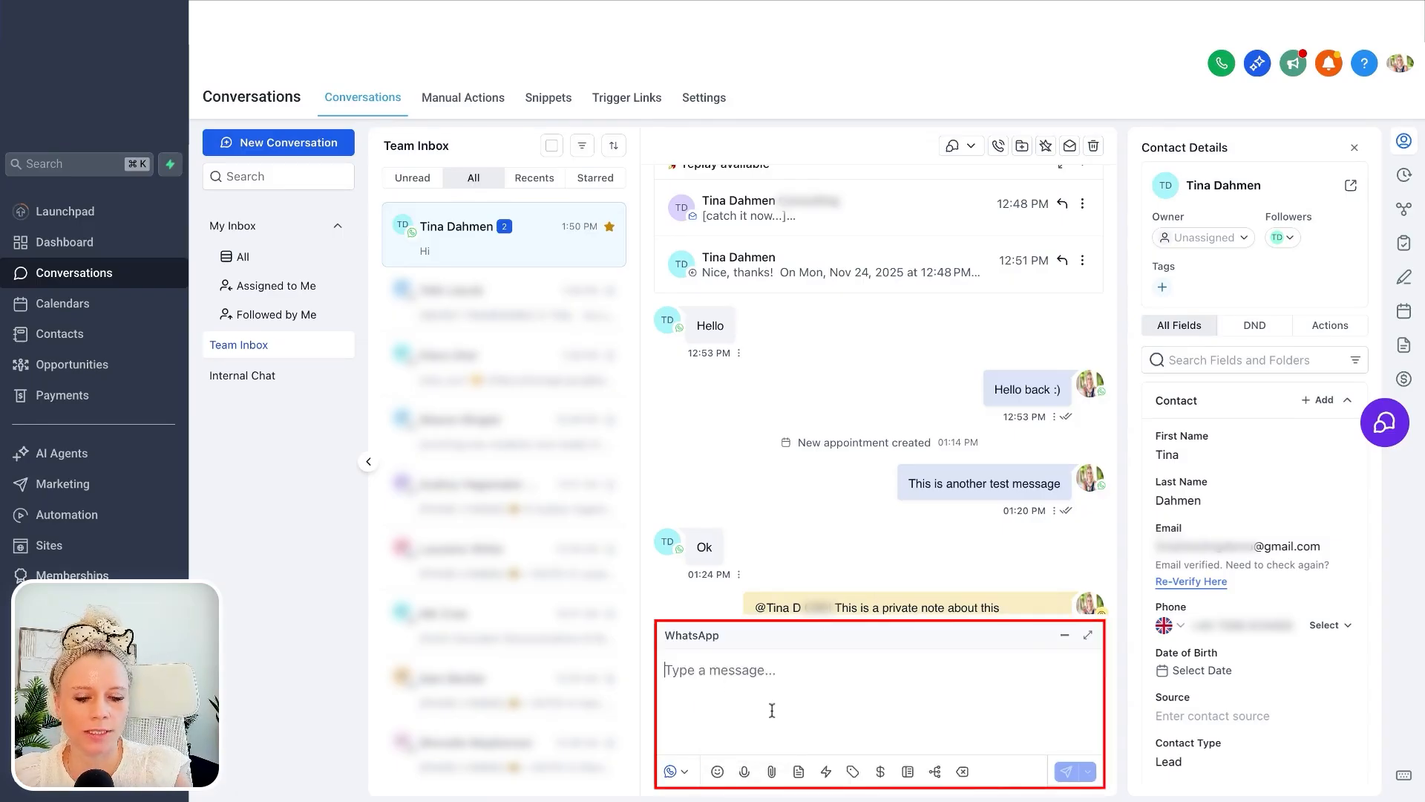
type("recei")
key("BackSpace")
key("BackSpace")
key("BackSpace")
key("BackSpace")
key("BackSpace")
type("received")
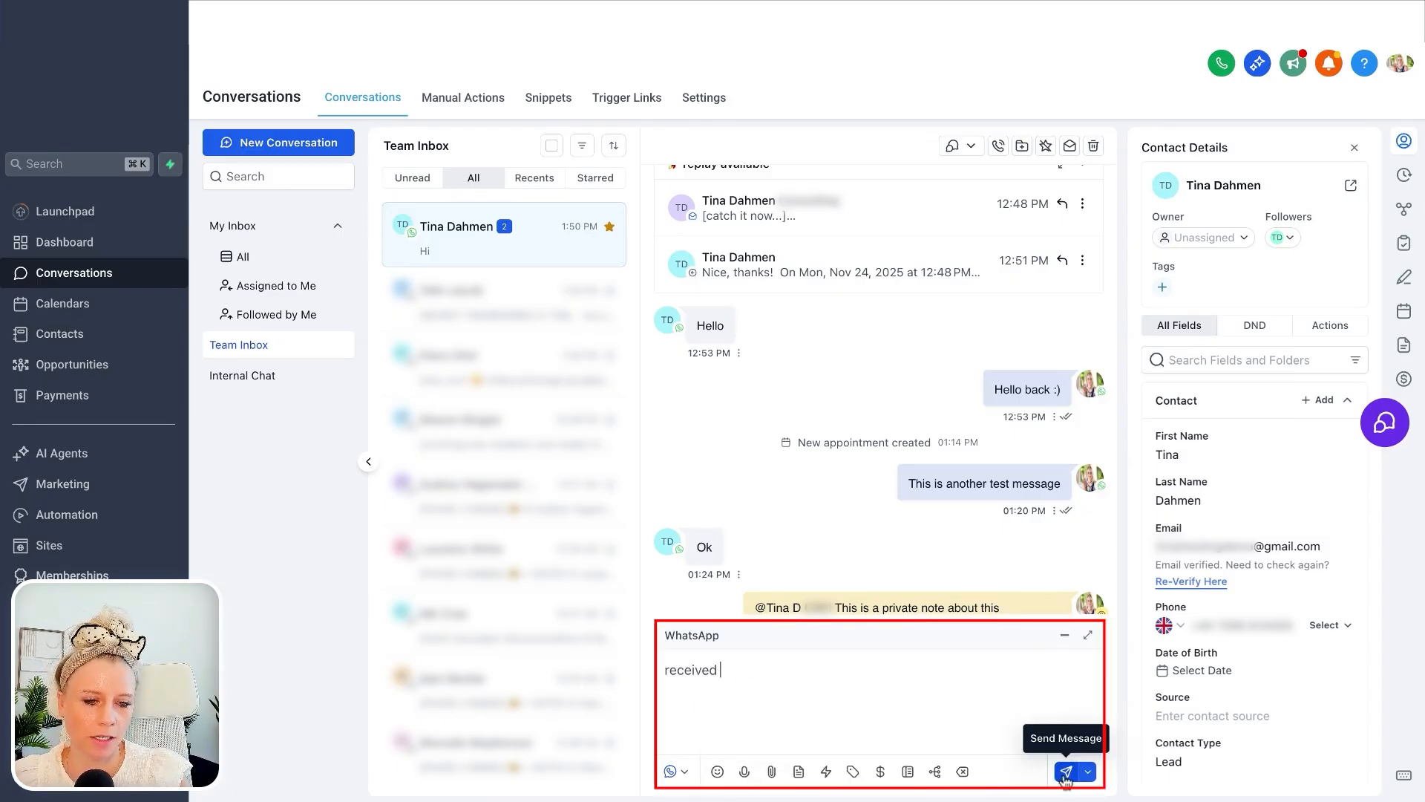
- Schedule the WhatsApp message for 25/11/25 at 09:00:00 in the GMT+04:00 Asia/Dubai time zone, and cancel the scheduled send again
left_click(1088, 771)
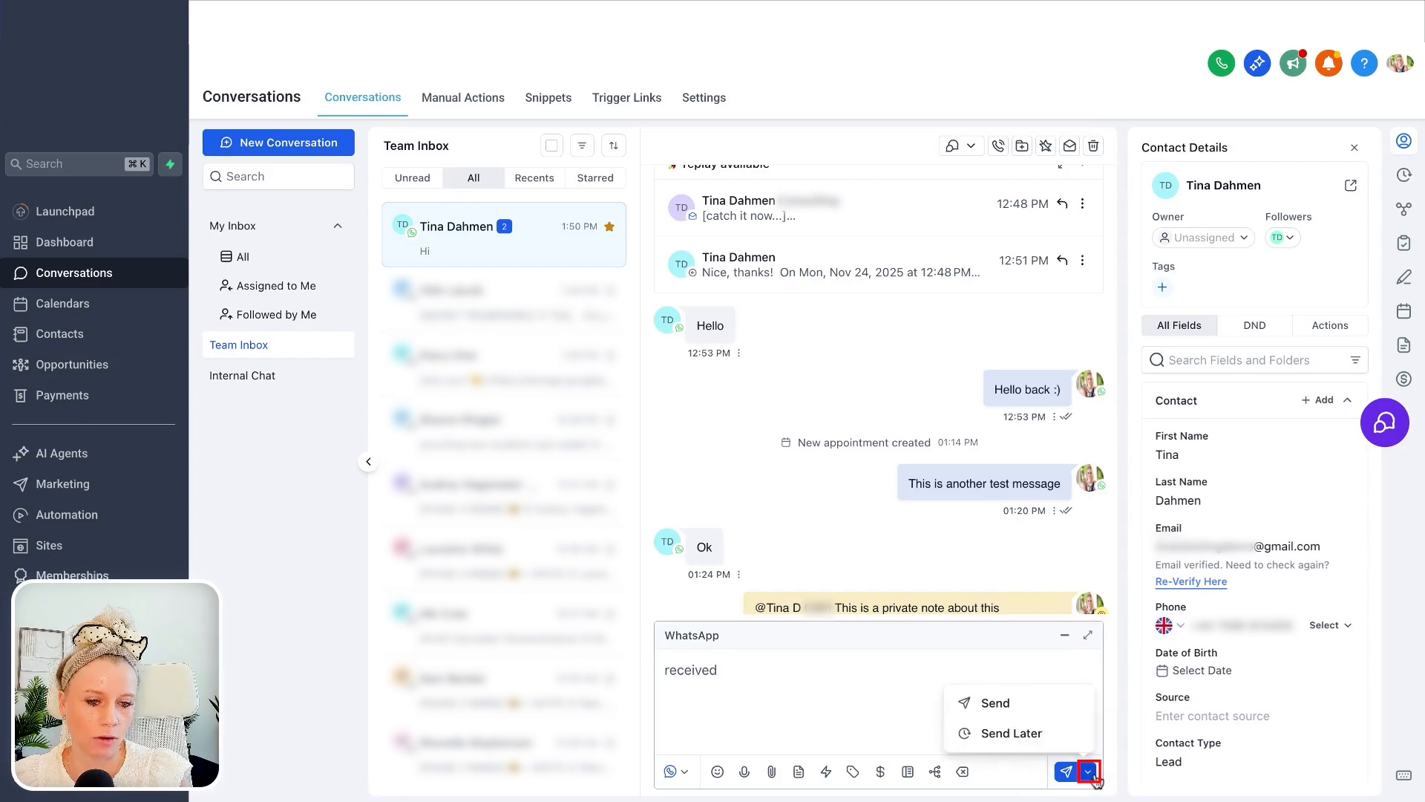
left_click(1054, 745)
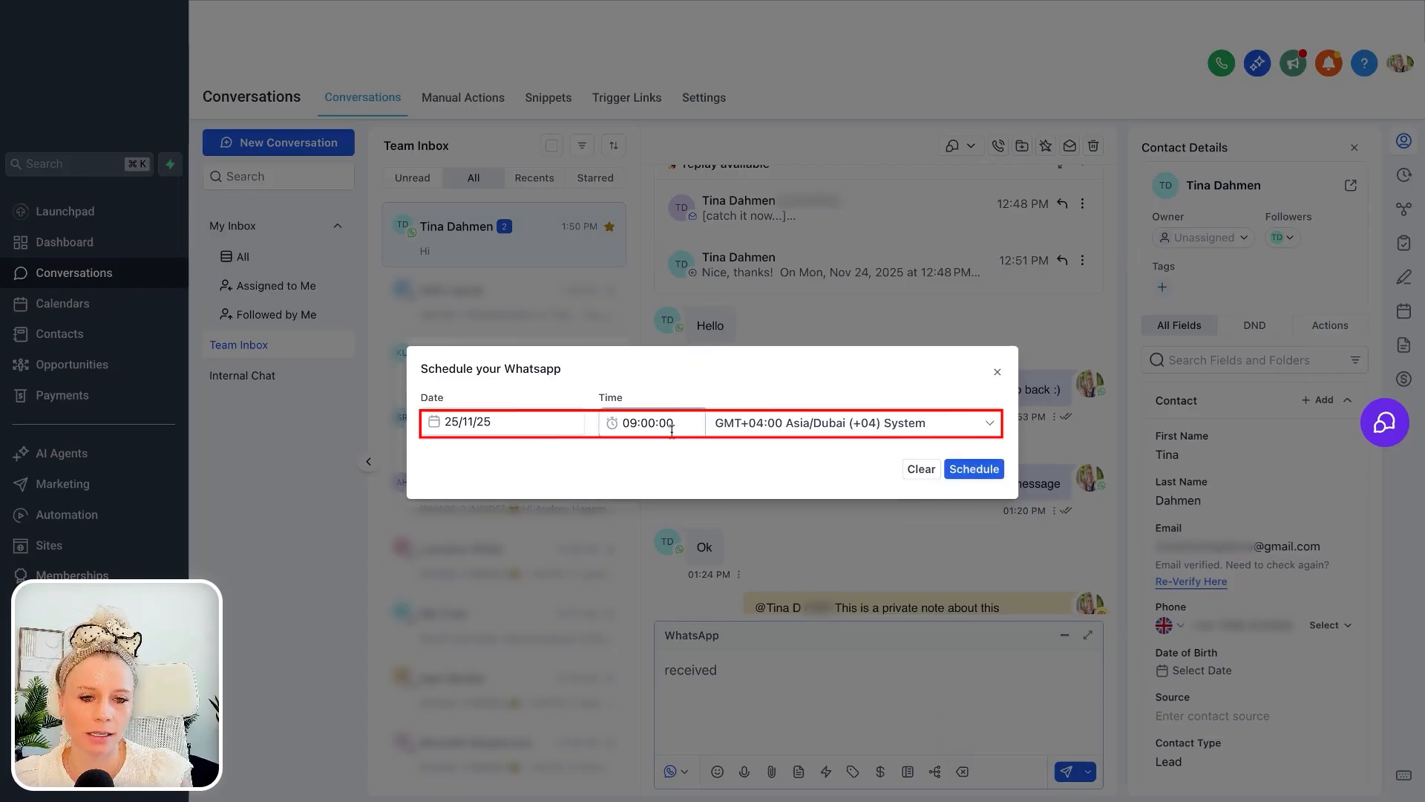
left_click(968, 468)
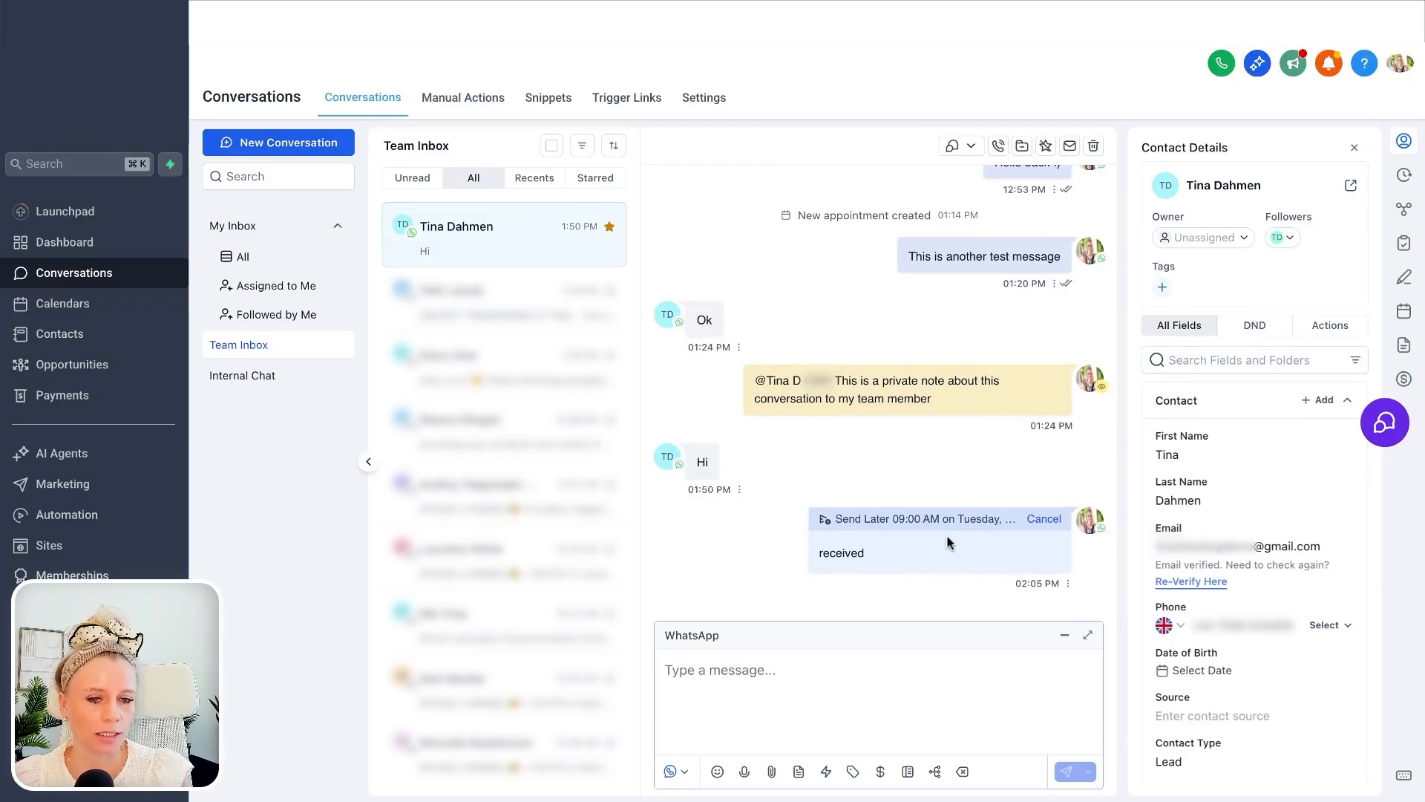
left_click(1044, 518)
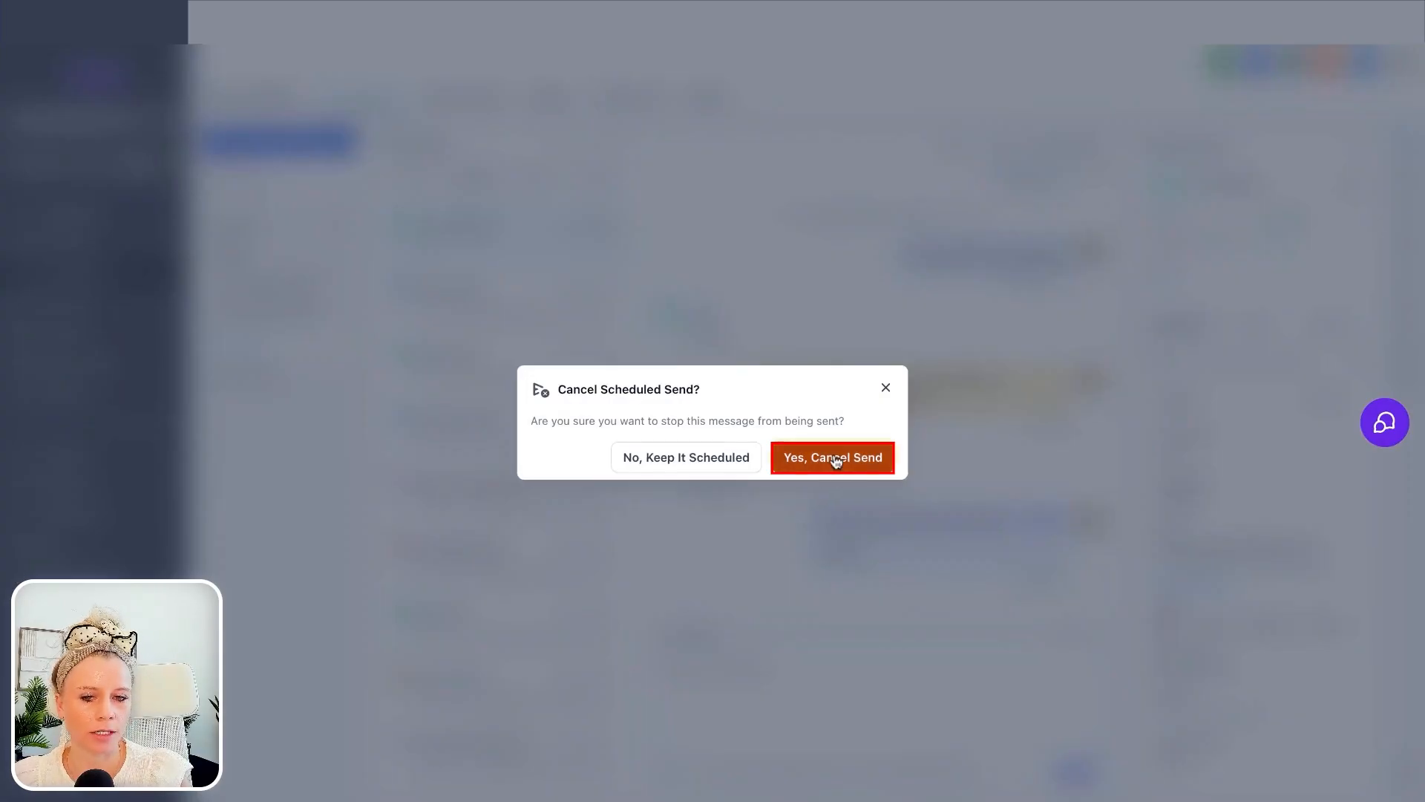
left_click(835, 470)
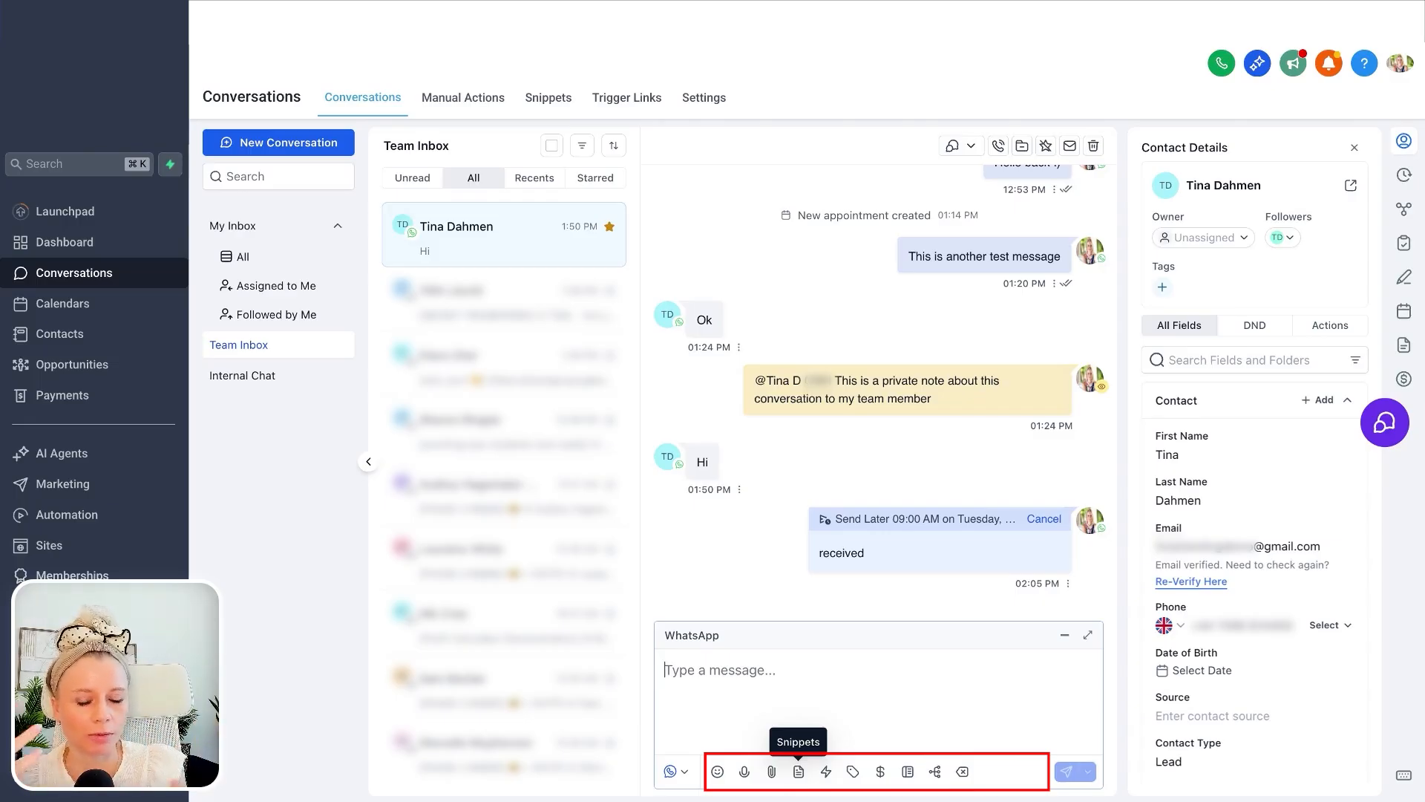
- Insert the snippet asking for a more convenient time to call into the WhatsApp message and clear the text again
left_click(799, 772)
left_click(805, 550)
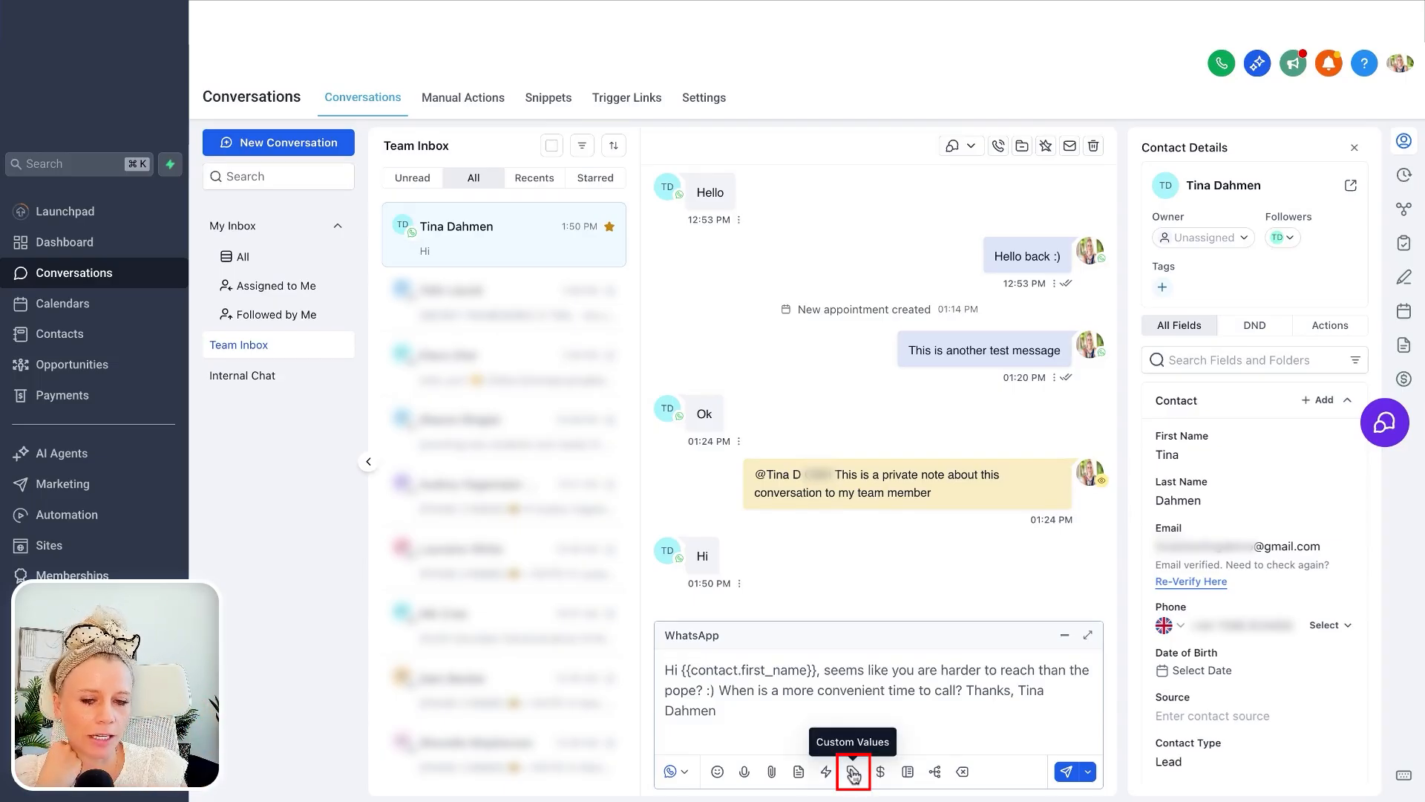
left_click_drag(822, 671, 680, 671)
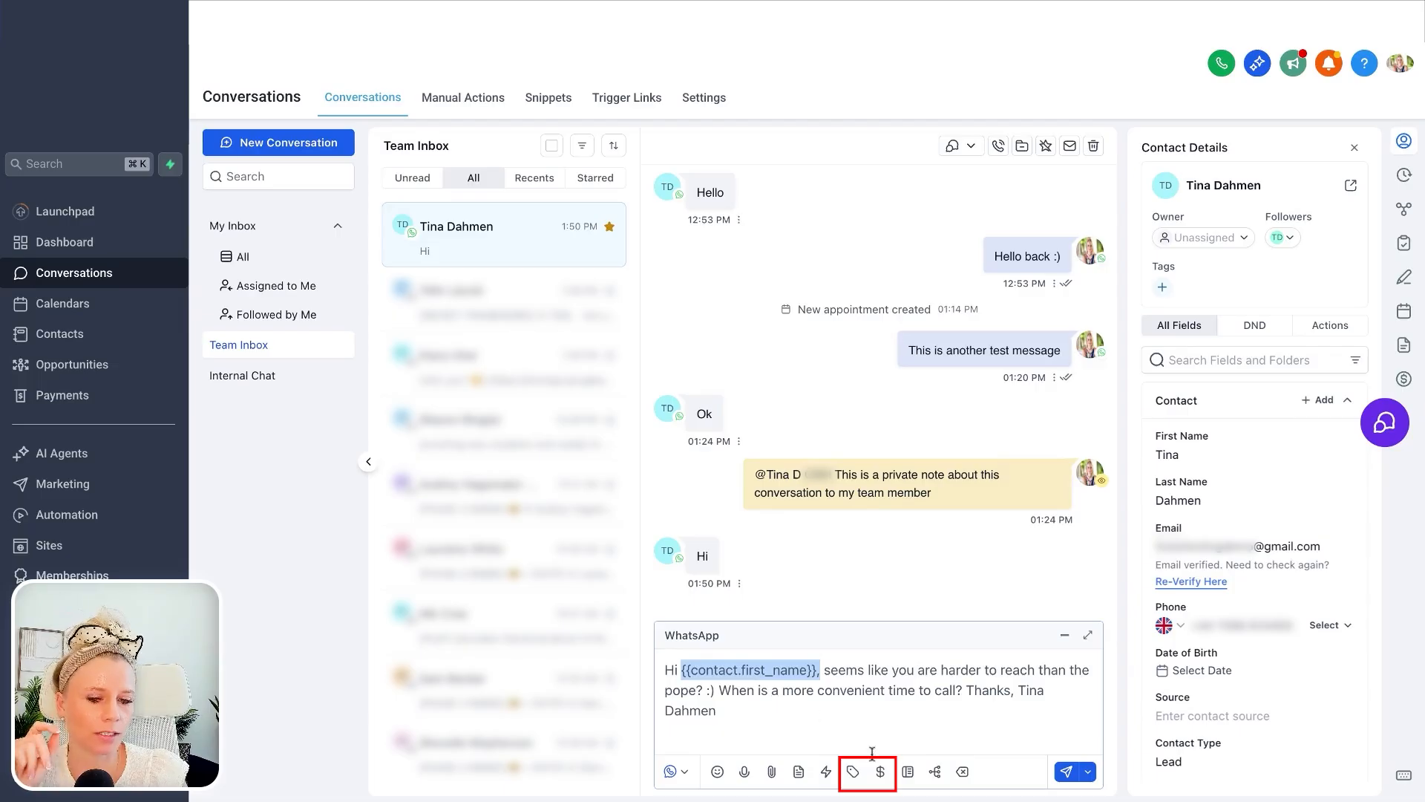
left_click(801, 693)
type("a")
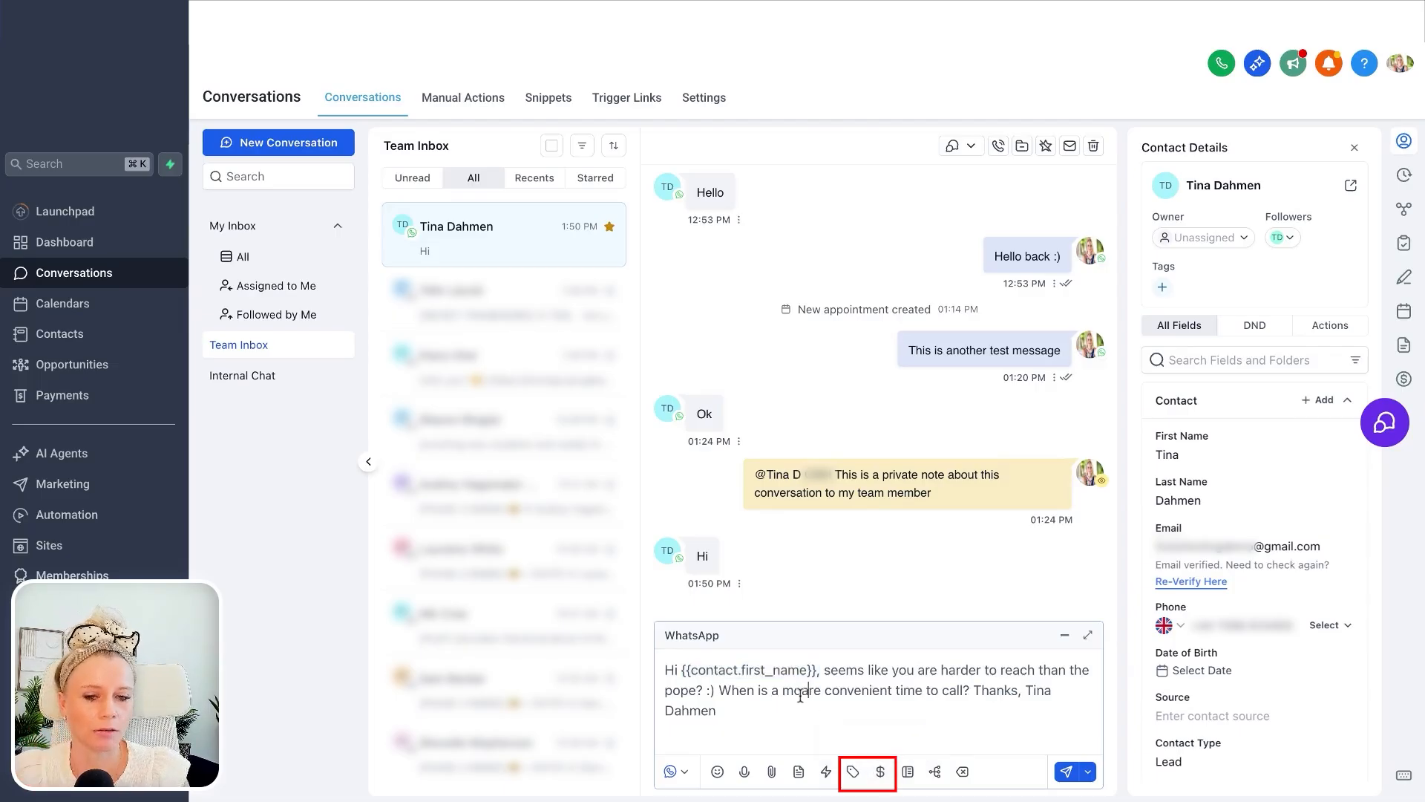
key("ctrl+a")
key("BackSpace")
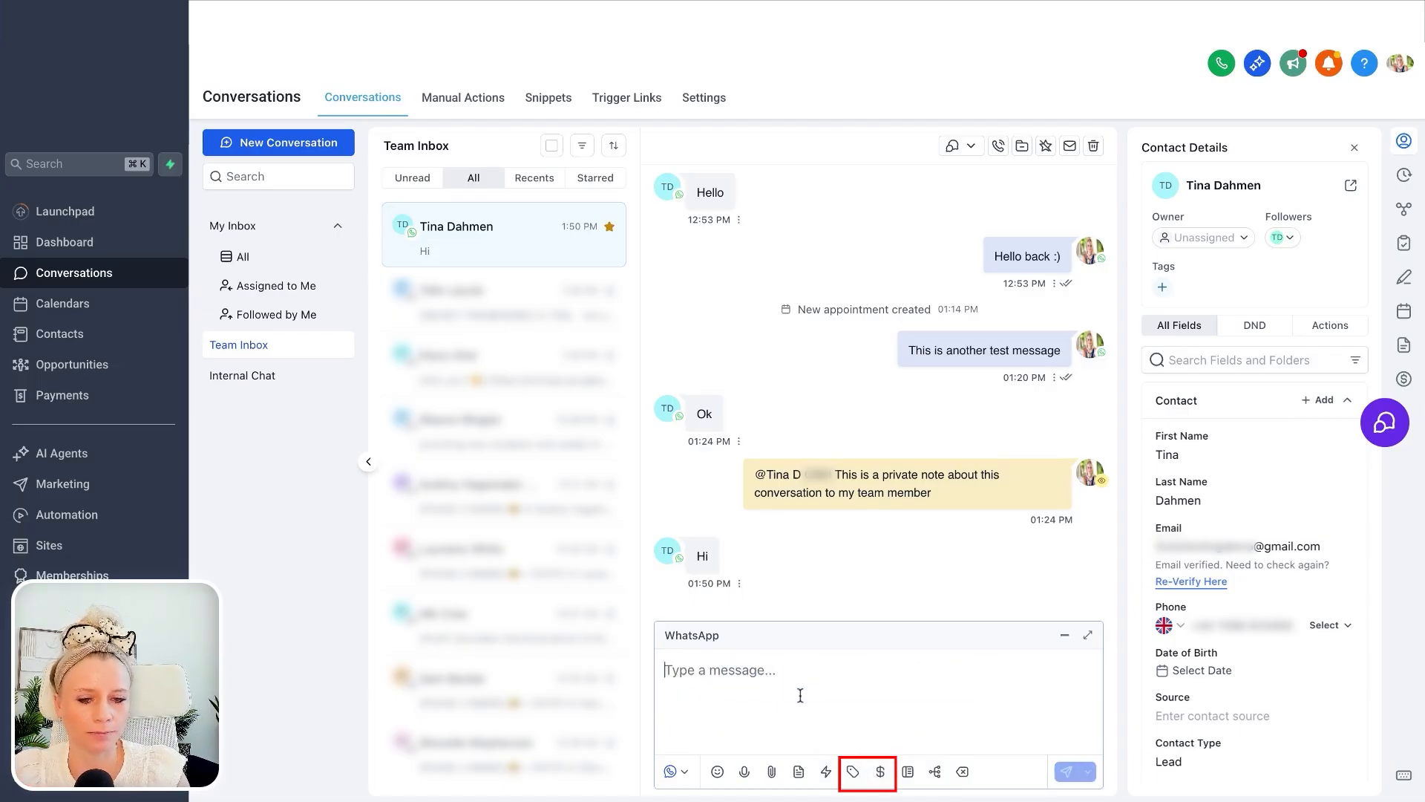
- View the payment request options for the contact and close them without creating an invoice link
left_click(880, 772)
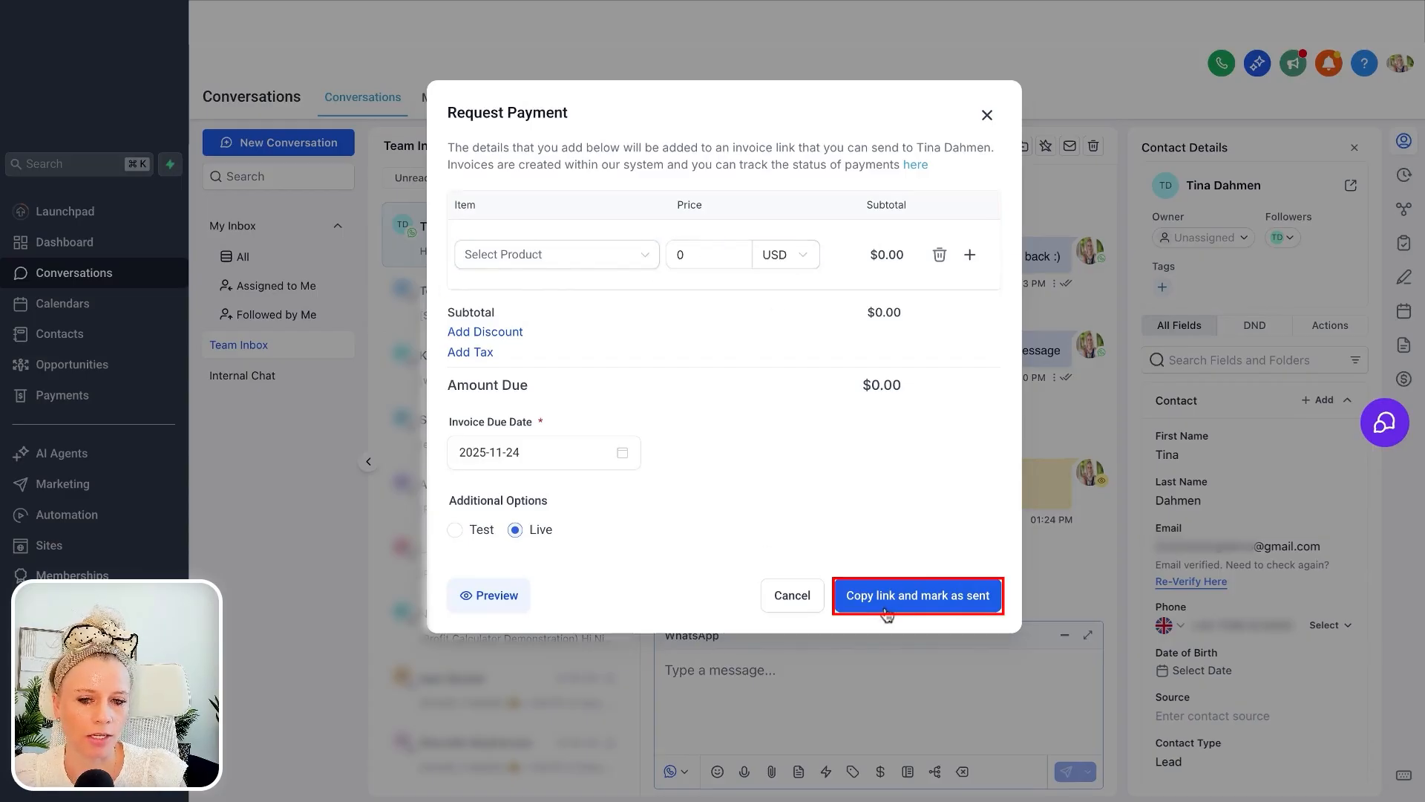
left_click(987, 115)
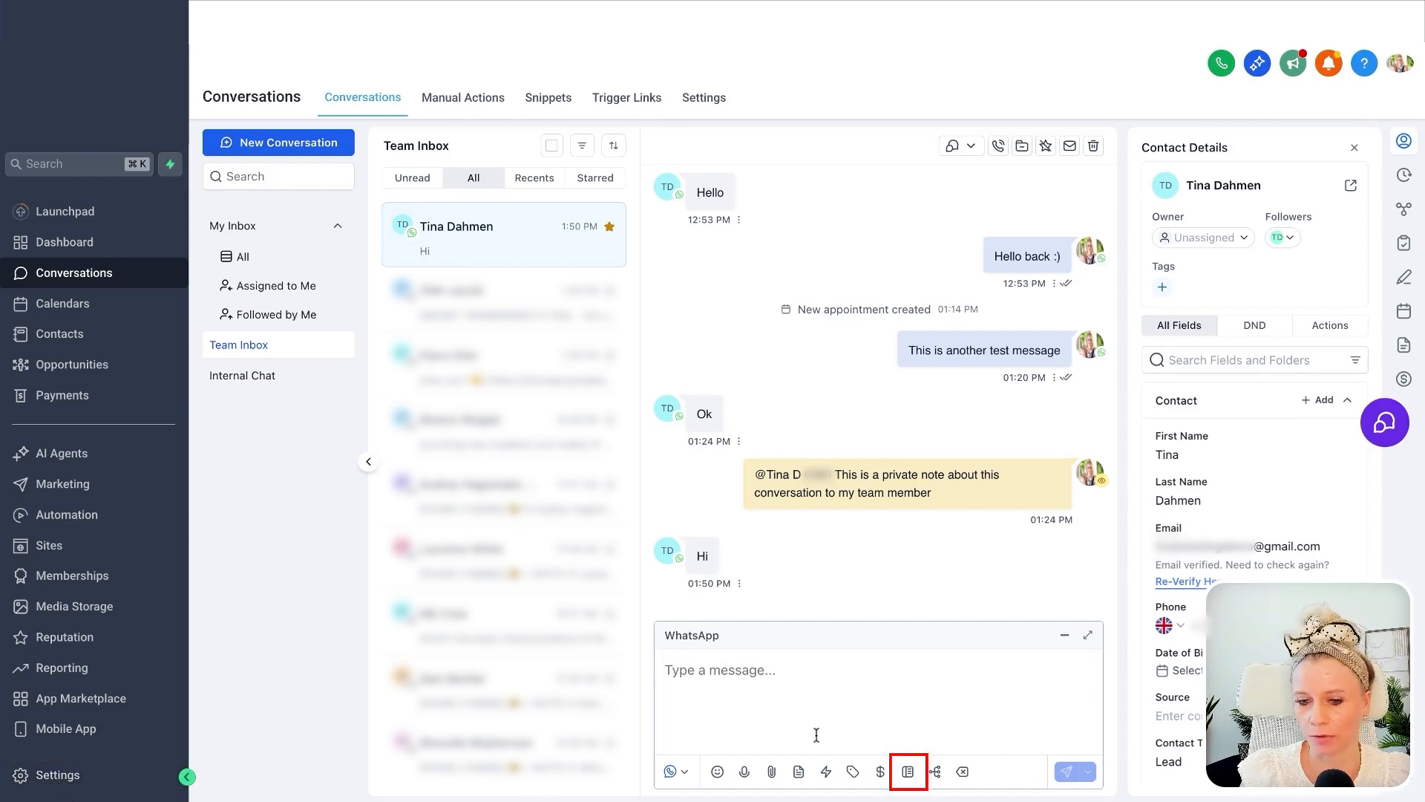
- Select the 2questions (MARKETING) WhatsApp template, view its send options and cancel without sending
left_click(907, 772)
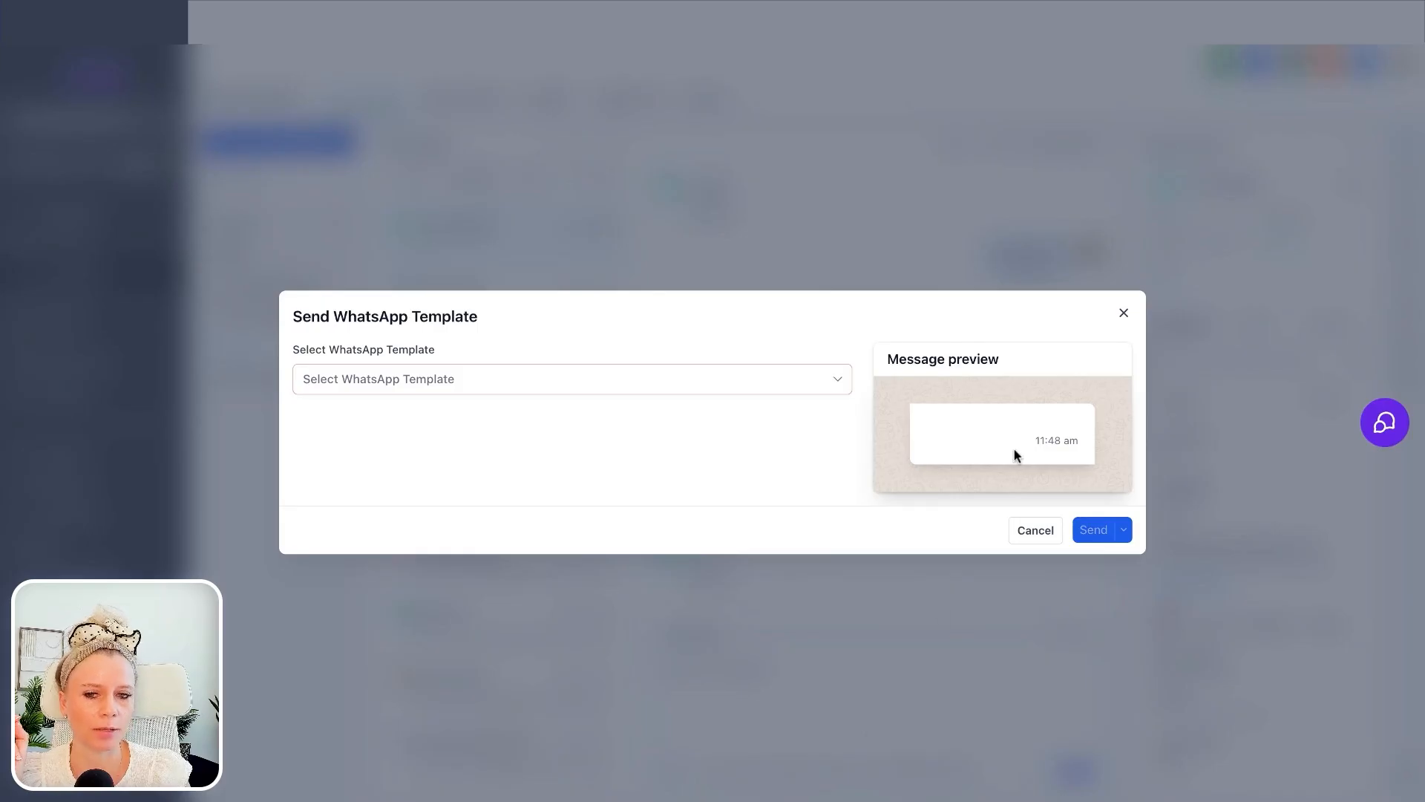
left_click(825, 383)
left_click(725, 430)
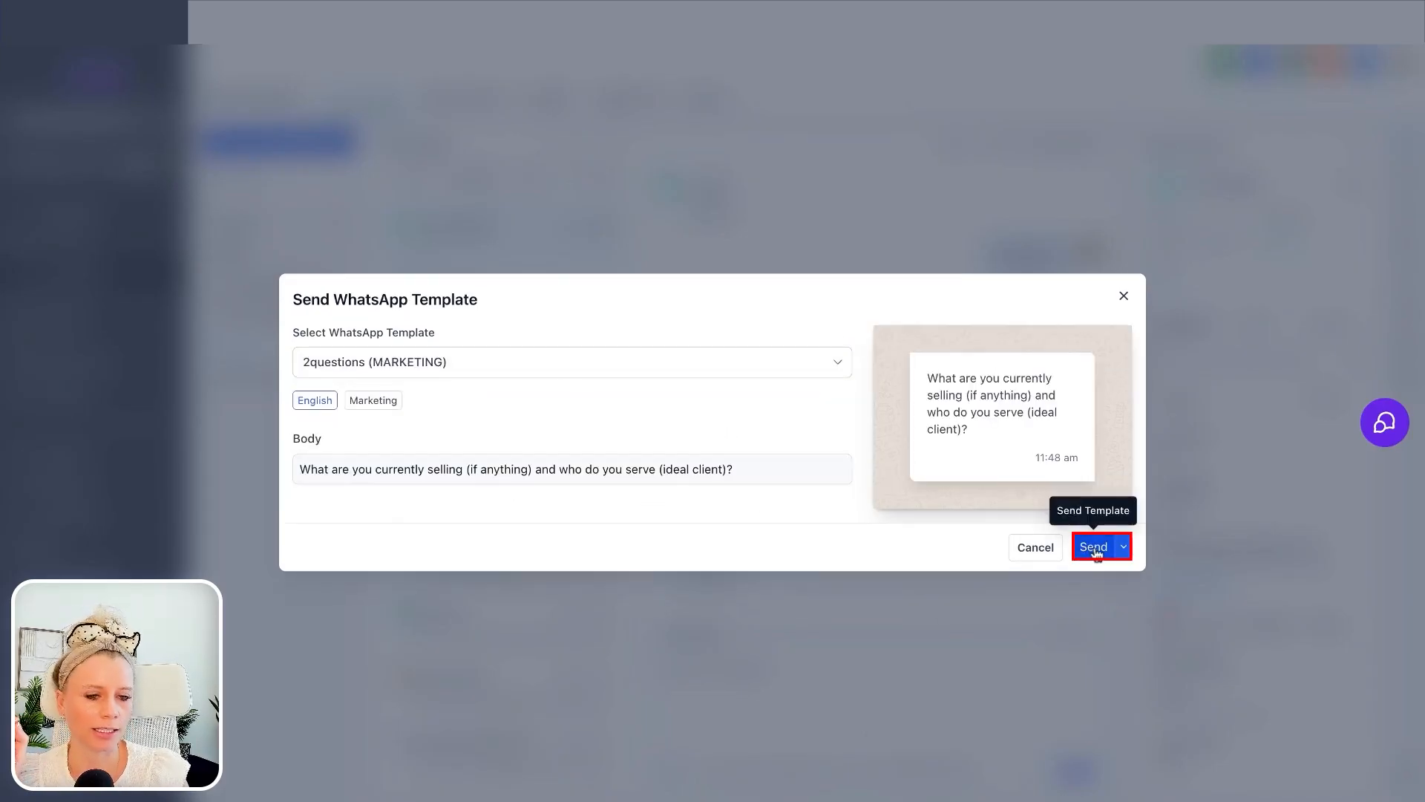
left_click(1124, 546)
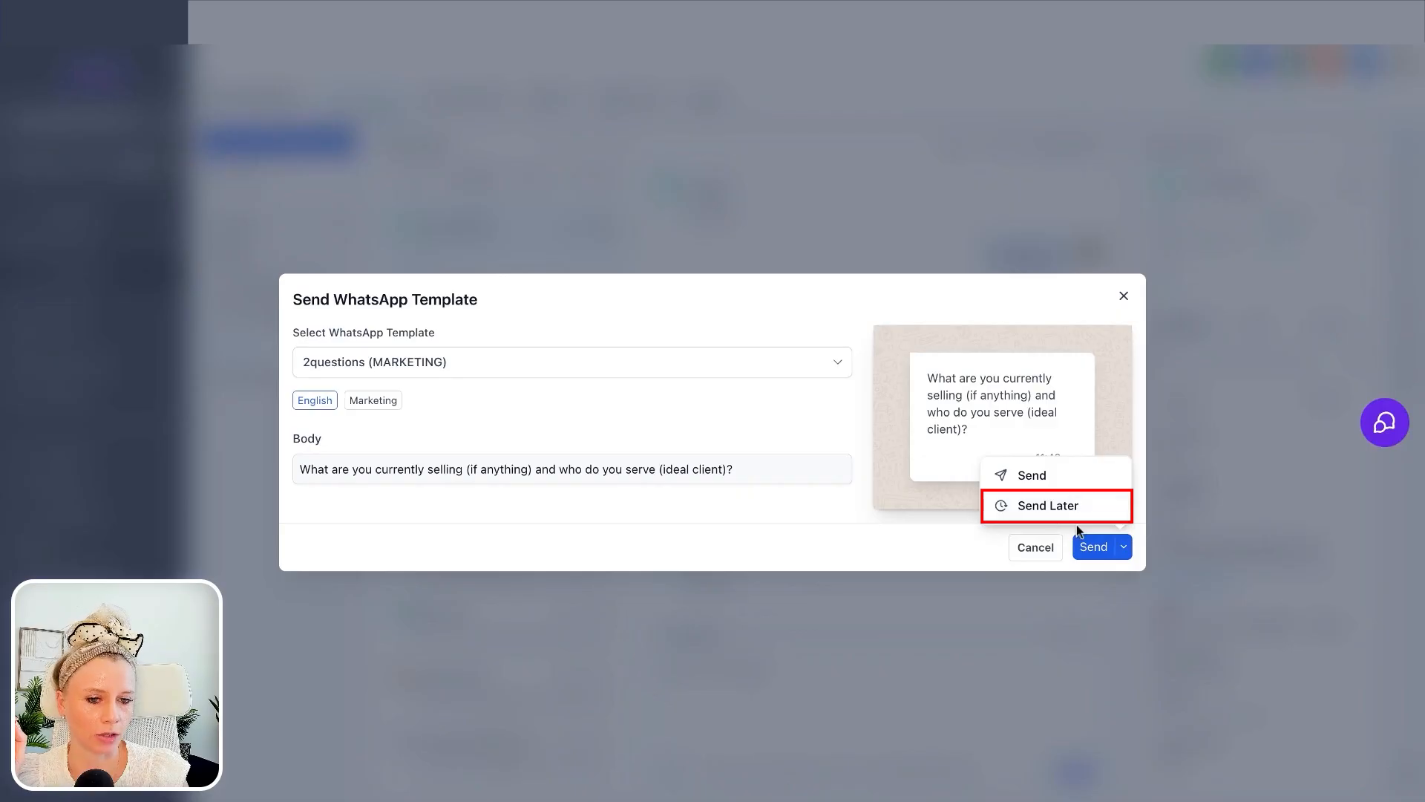
left_click(1035, 547)
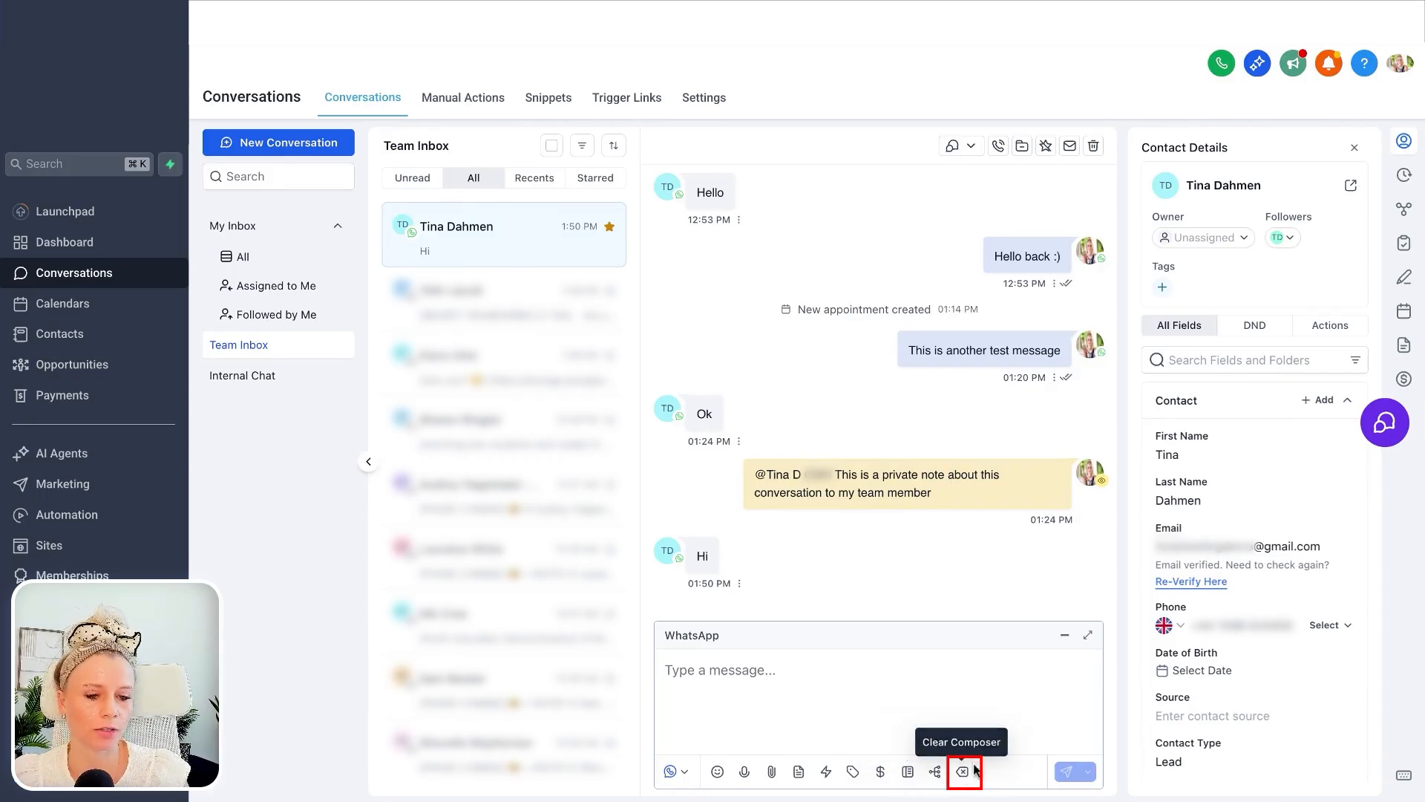
- Switch the reply channel to SMS and view the sender numbers available for the message
left_click(675, 771)
left_click(702, 645)
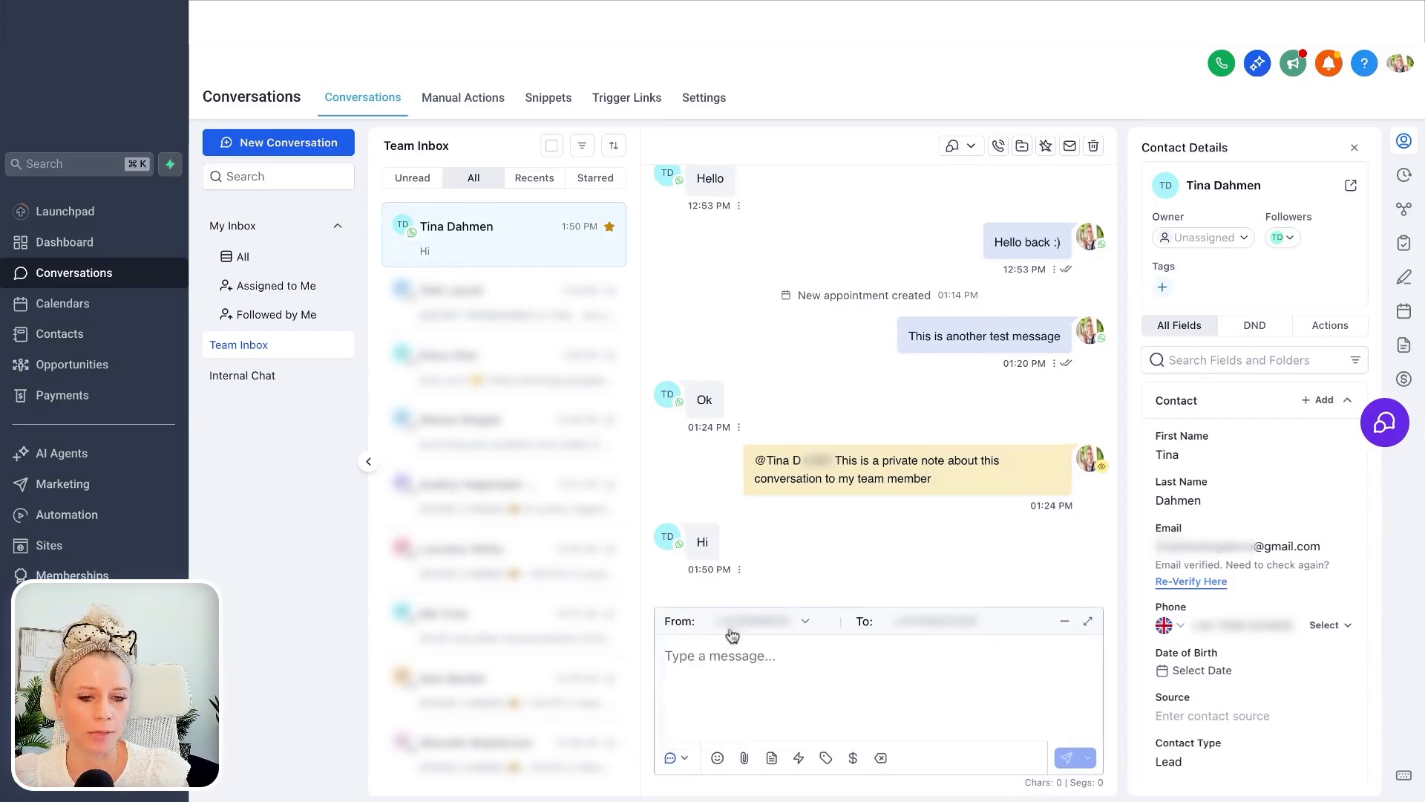
left_click(812, 624)
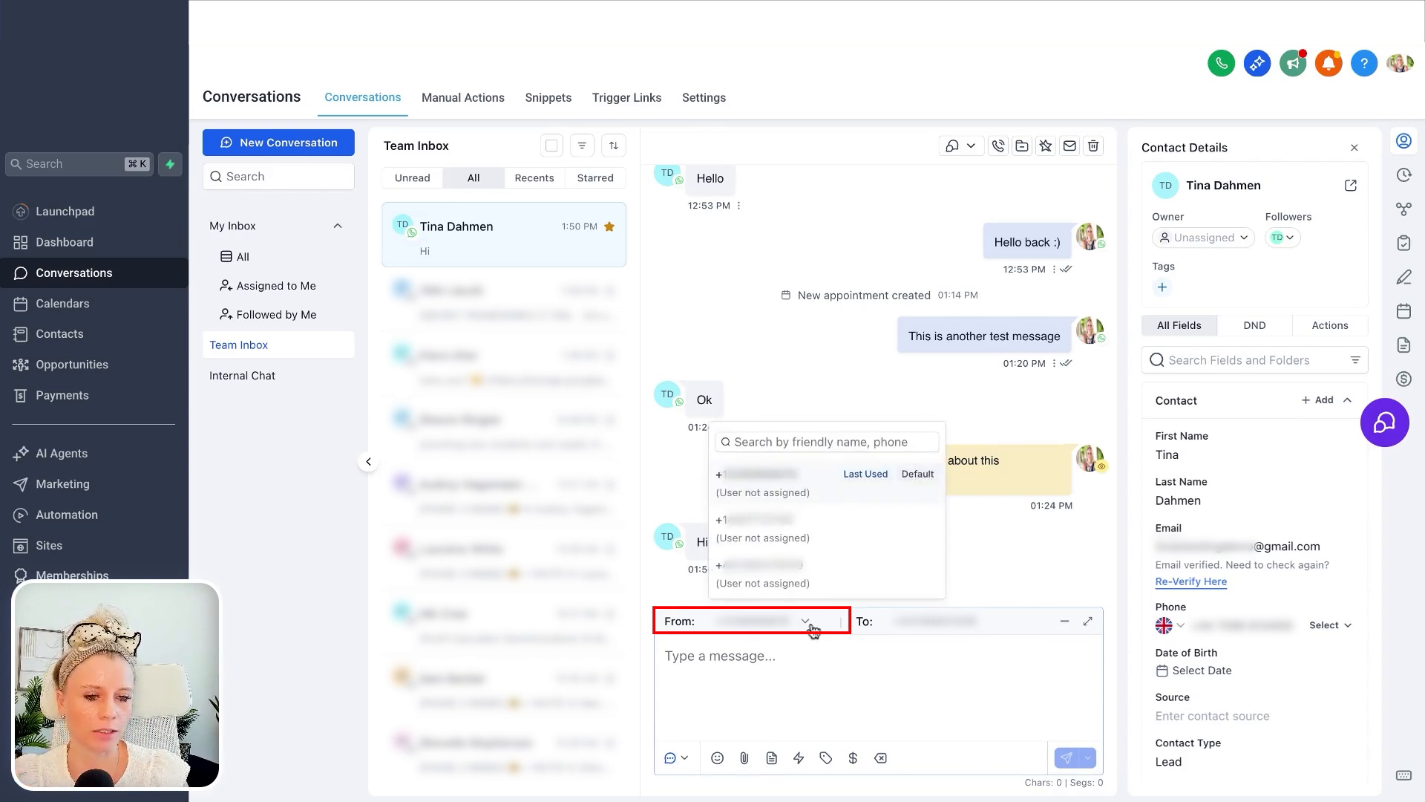
left_click(814, 665)
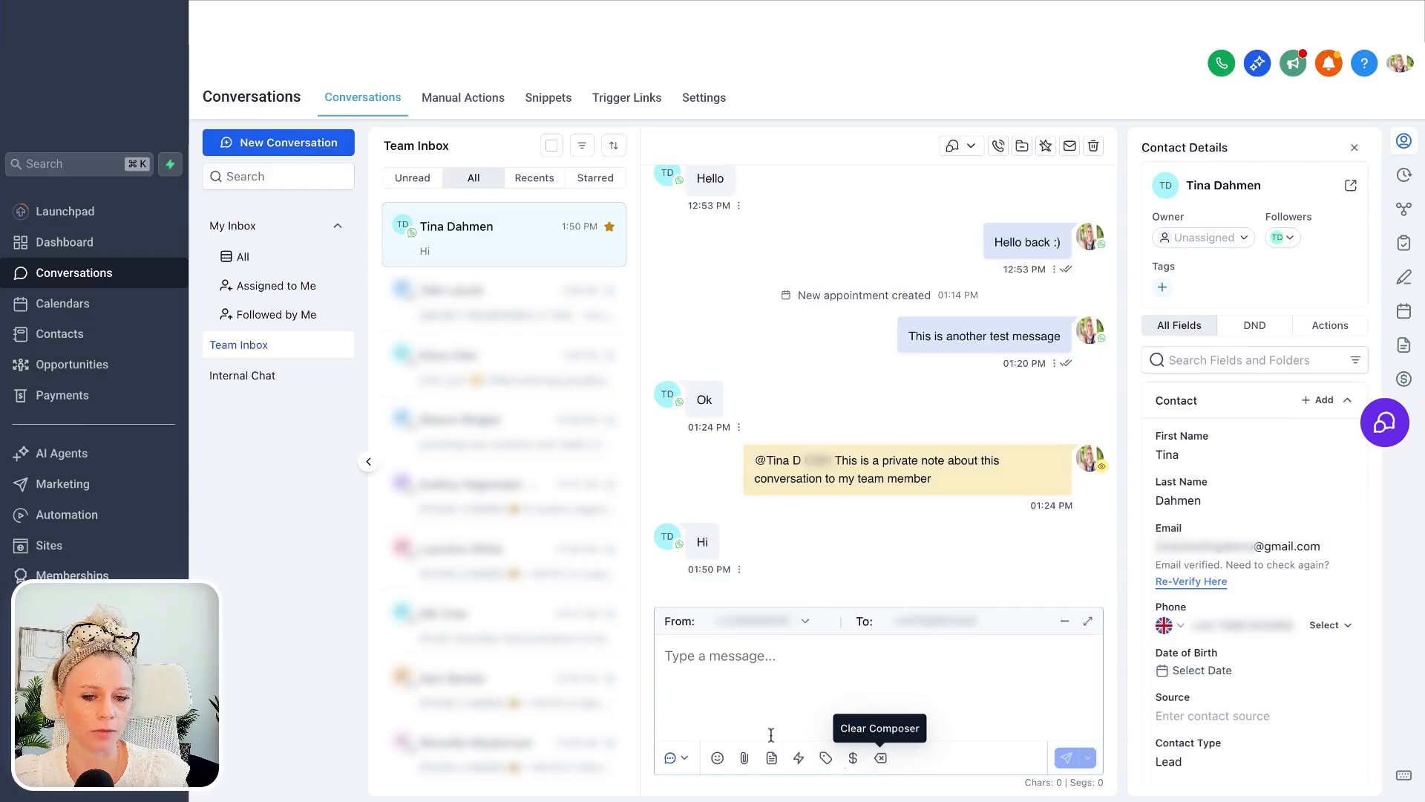
- Switch the reply channel to Email, enlarge the composer and make the word "This" bold in the message body
left_click(675, 758)
left_click(738, 692)
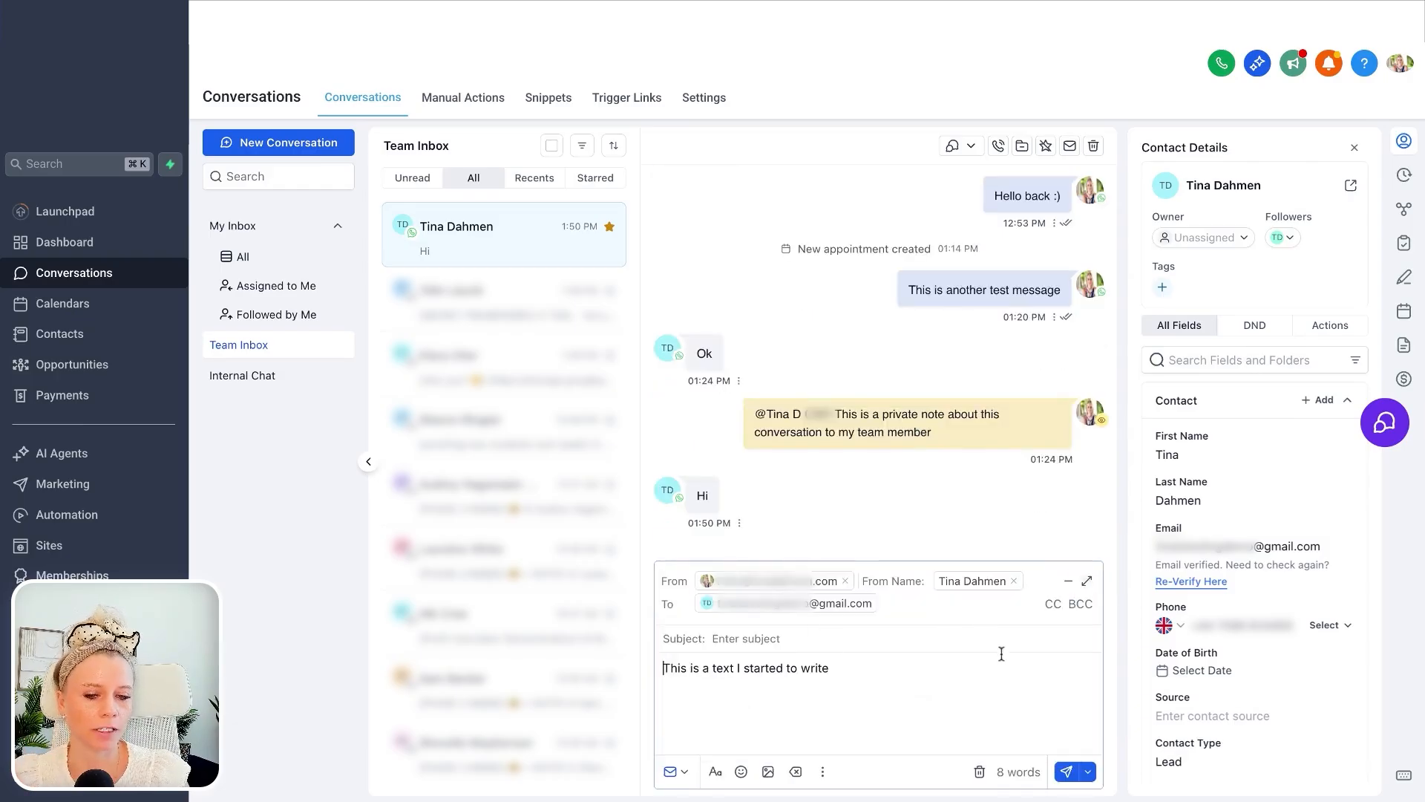
left_click(1087, 580)
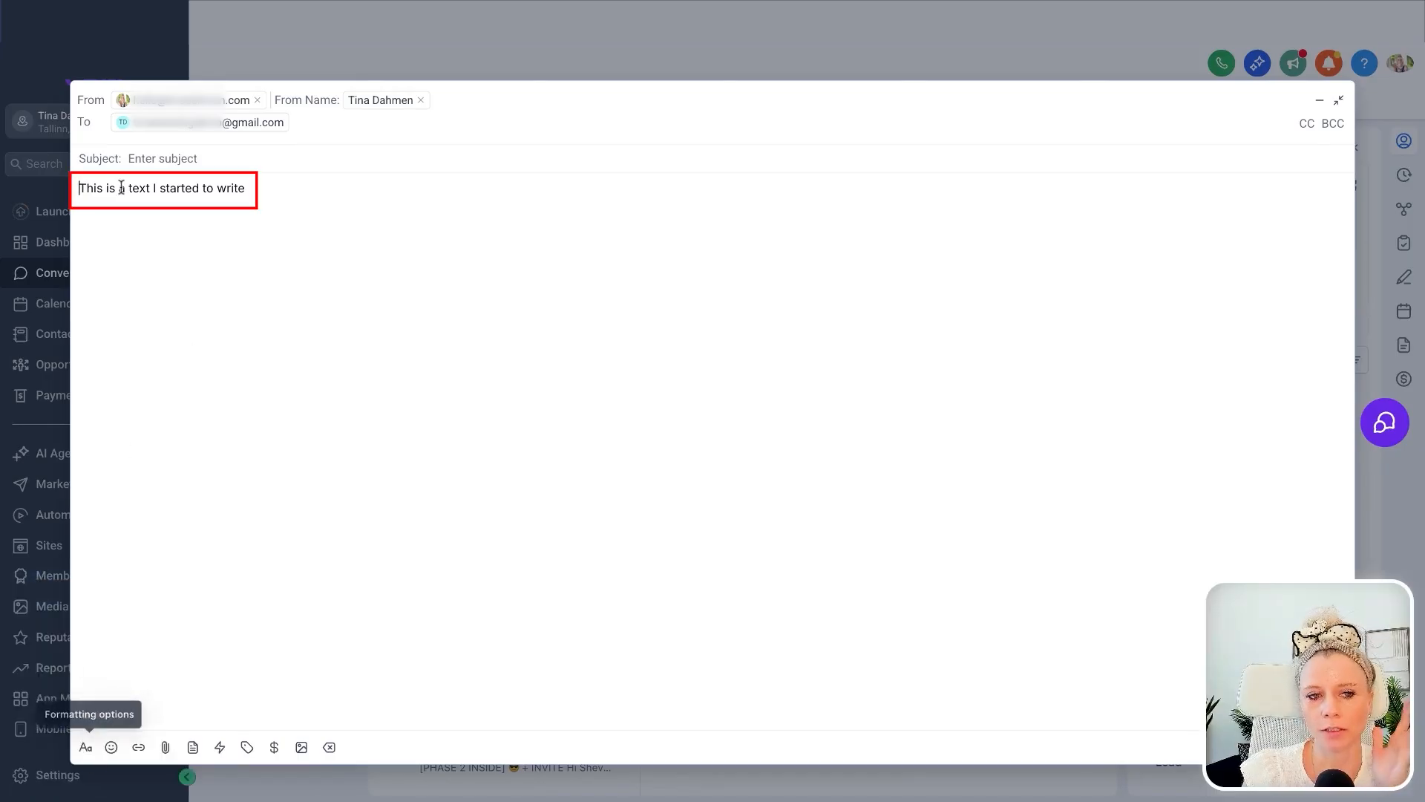
left_click(86, 748)
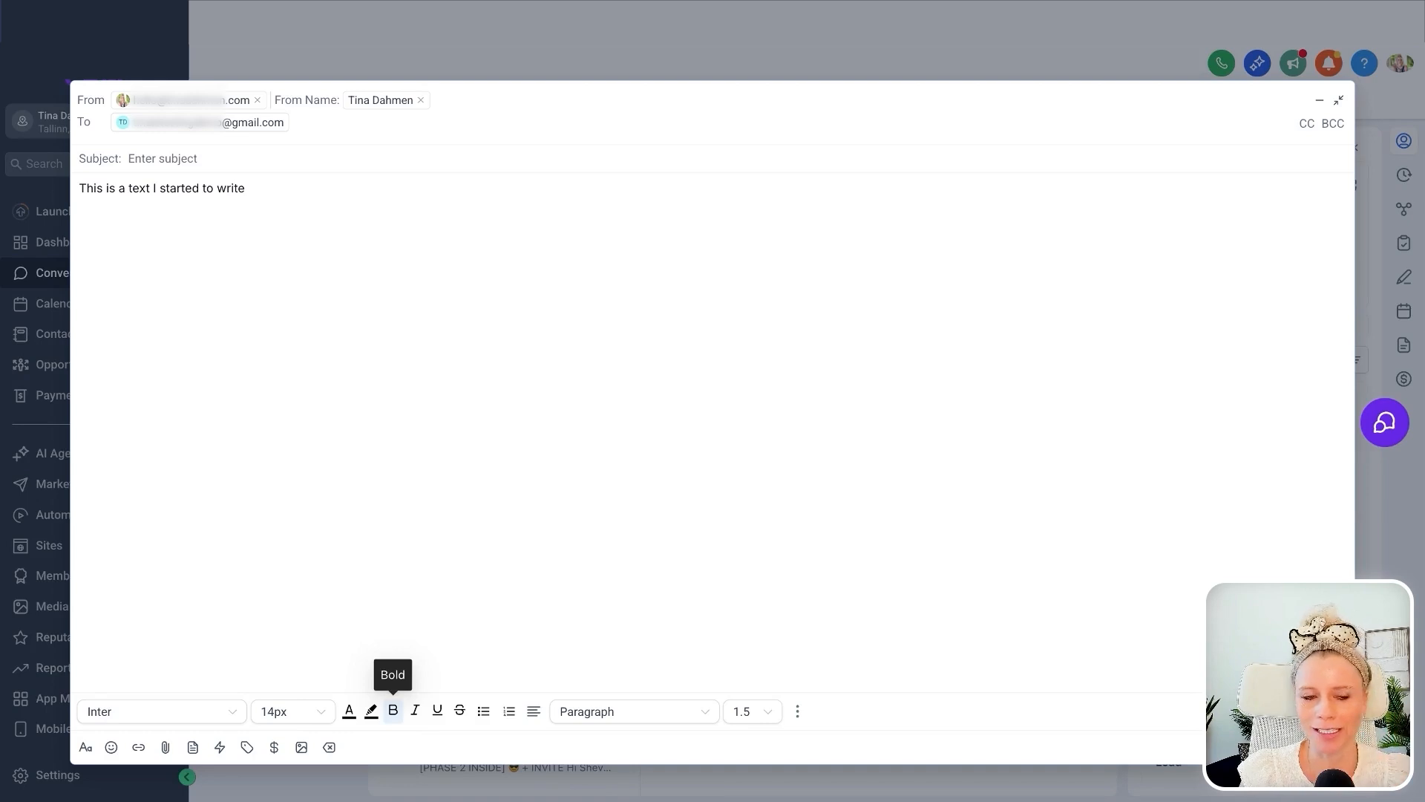
left_click(394, 711)
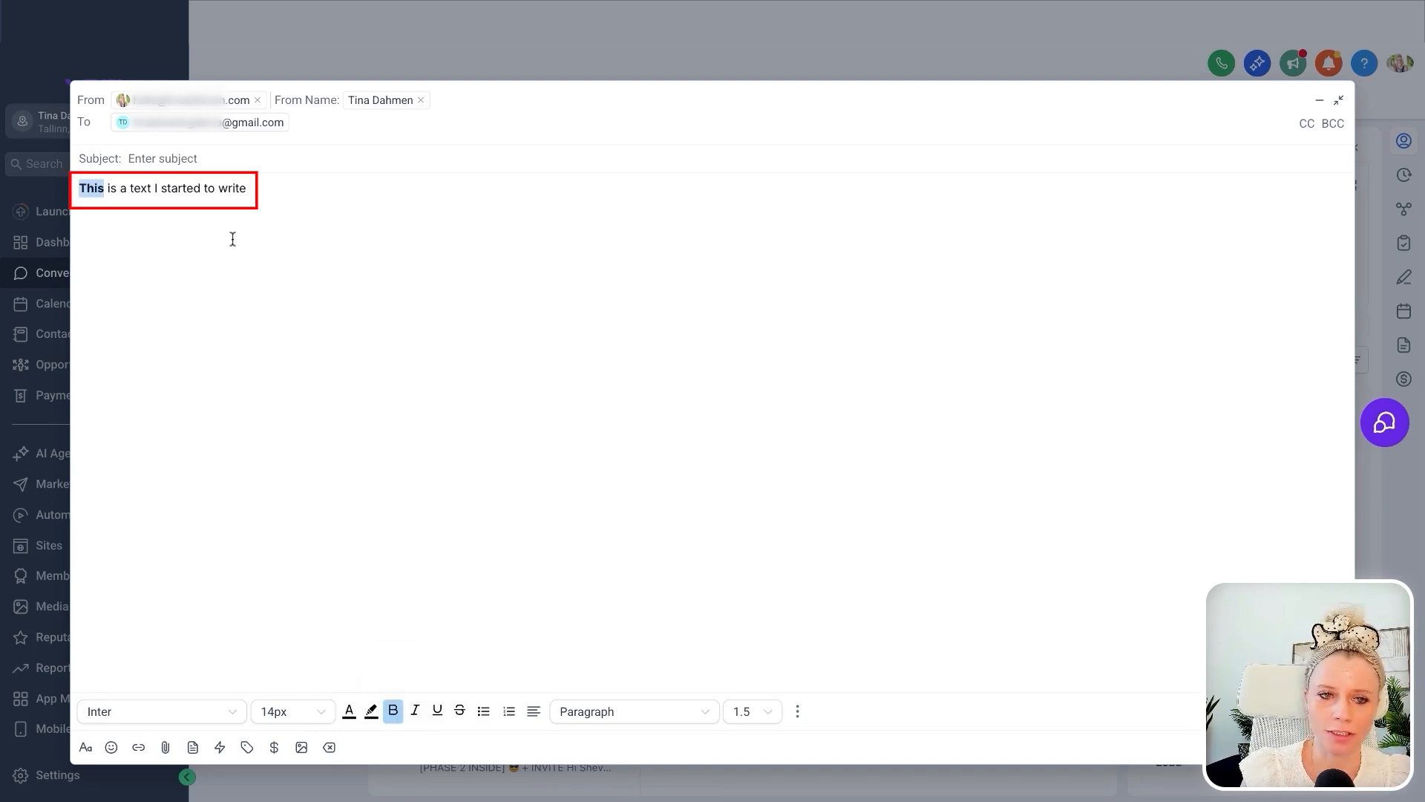
- Select the word "write" in the email and review the text formatting options and the send options
left_click_drag(219, 190, 246, 190)
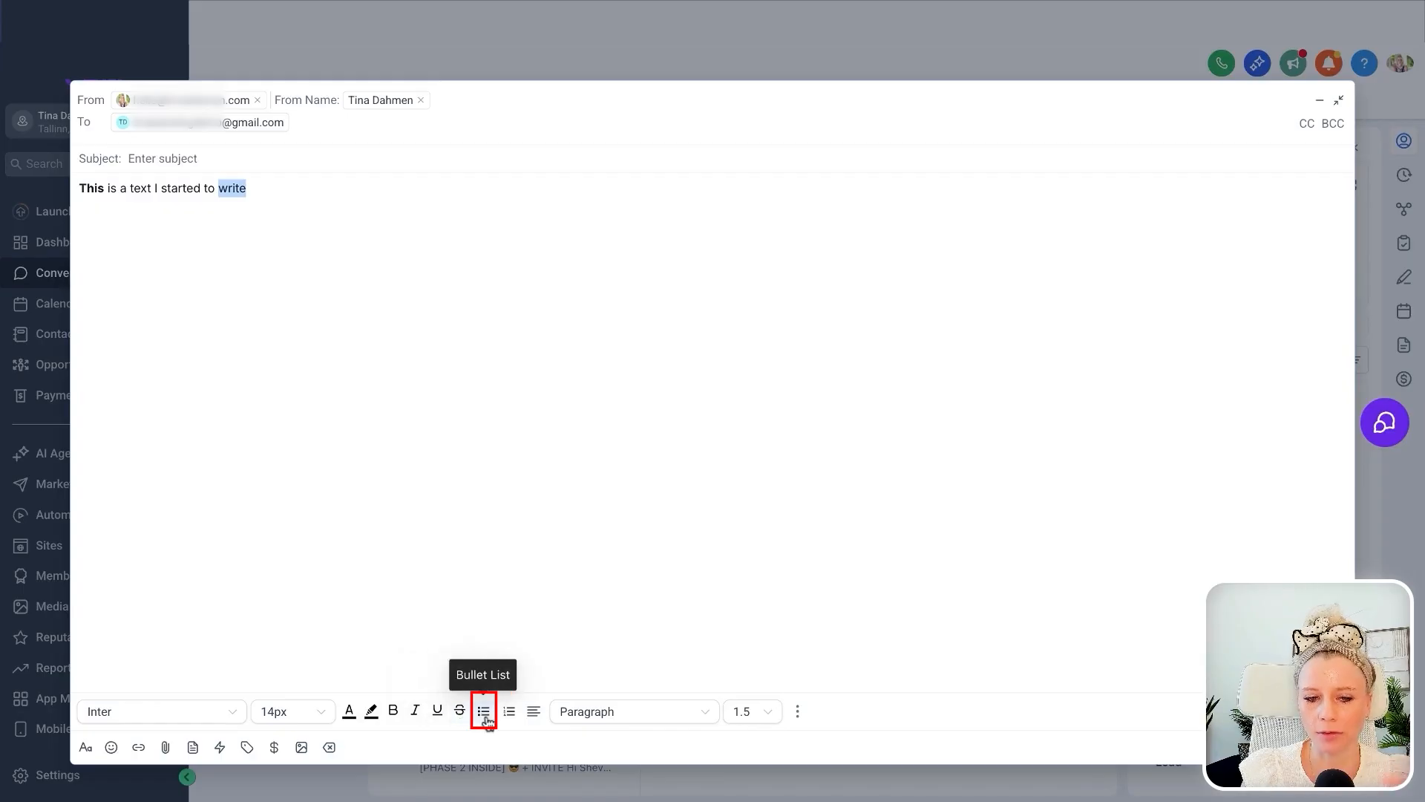
left_click(542, 716)
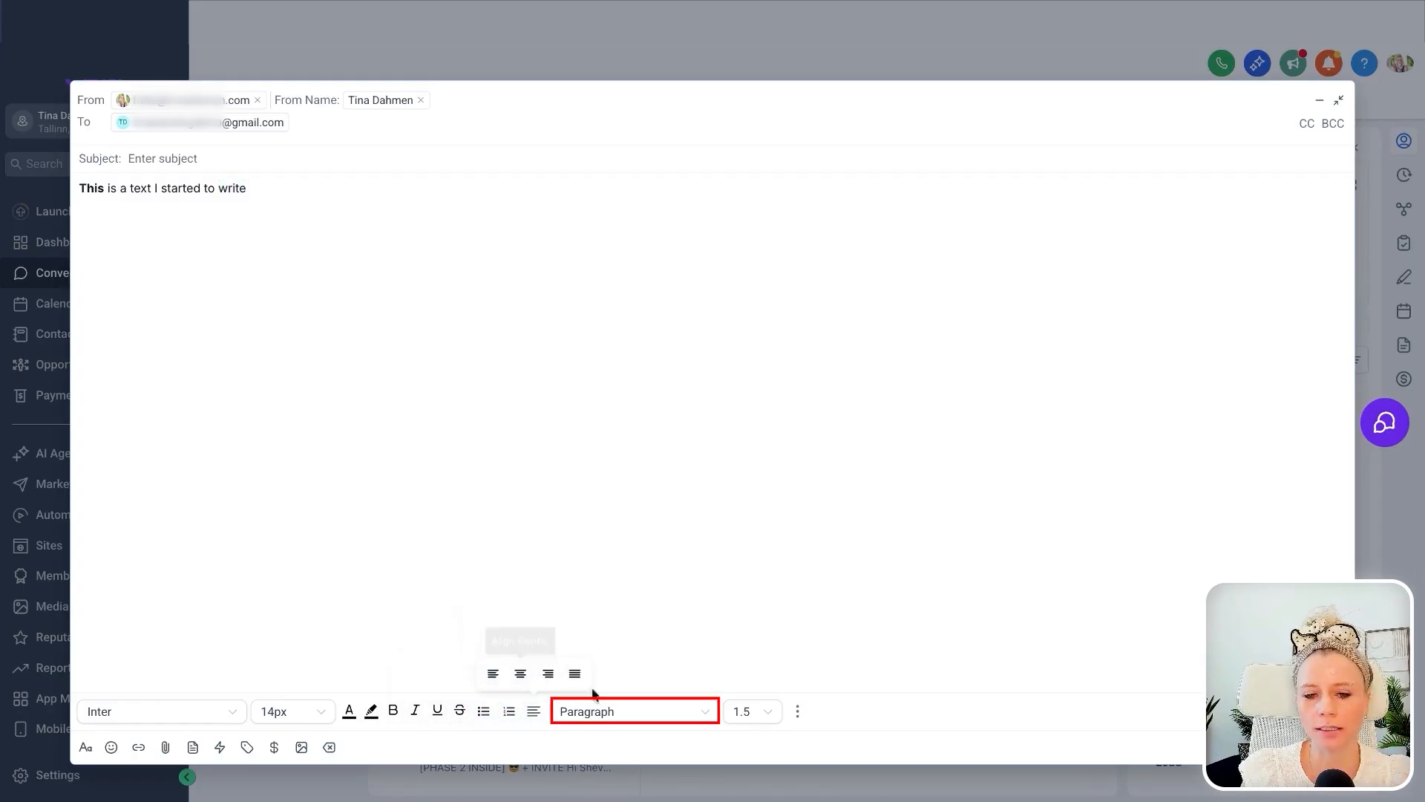
left_click(755, 714)
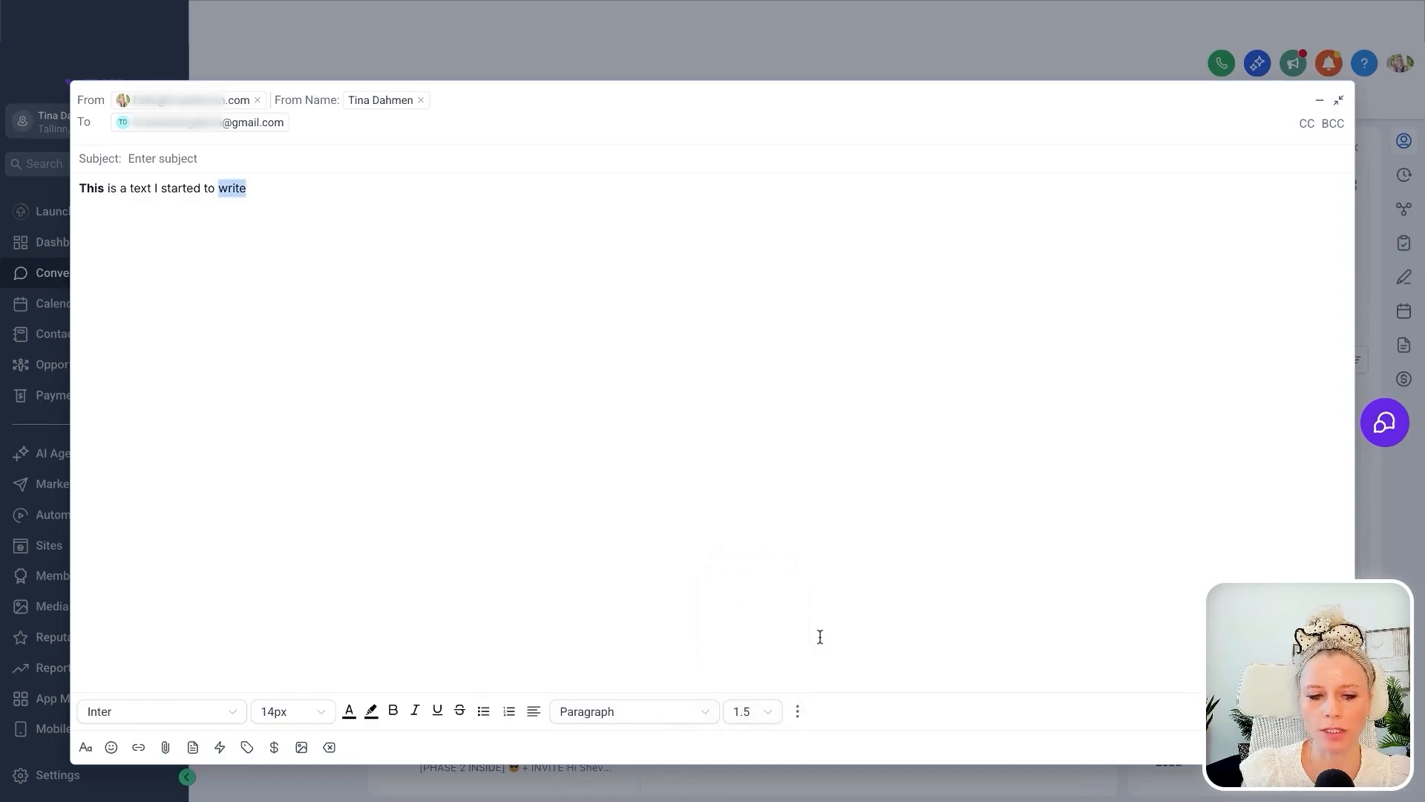
left_click(220, 713)
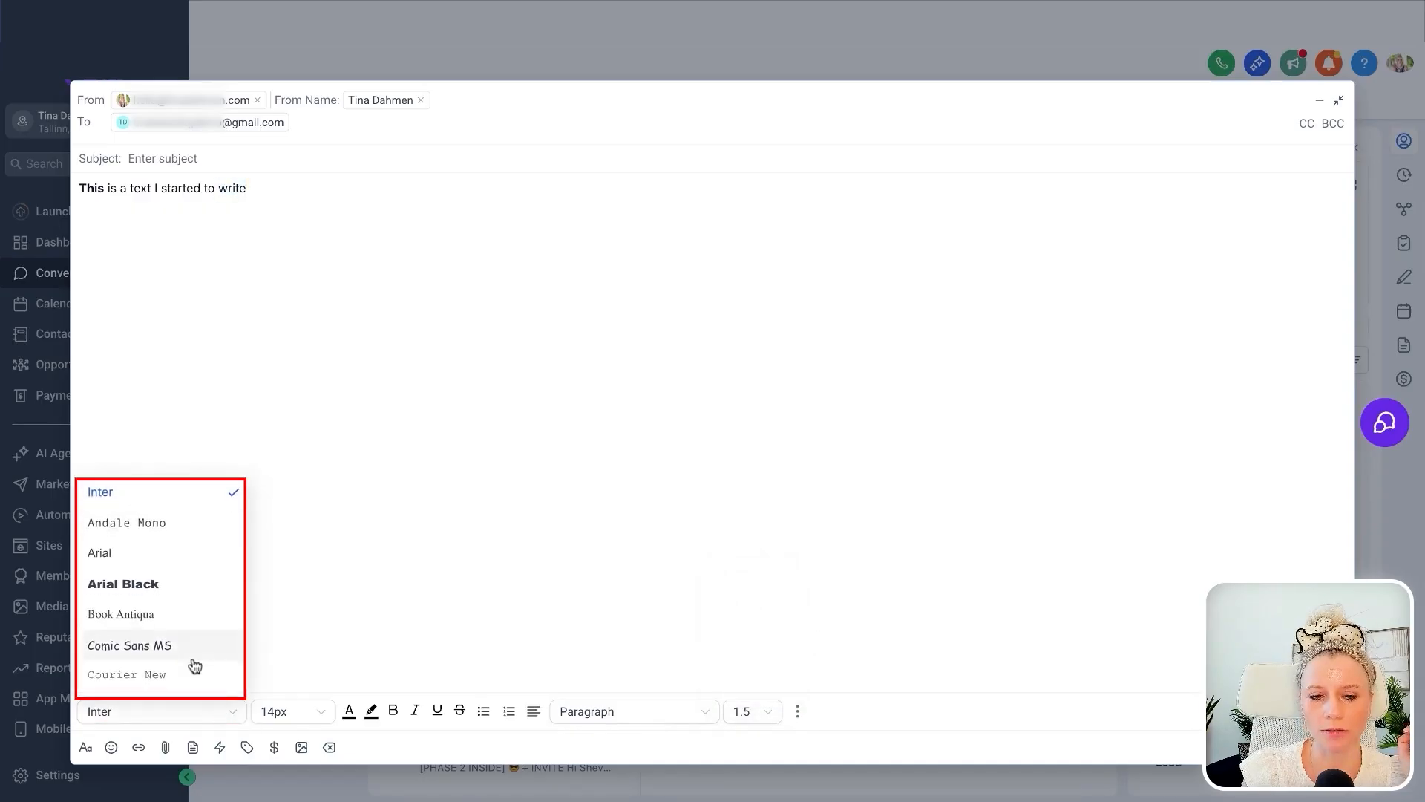
scroll(194, 665, "down", 2)
left_click(319, 715)
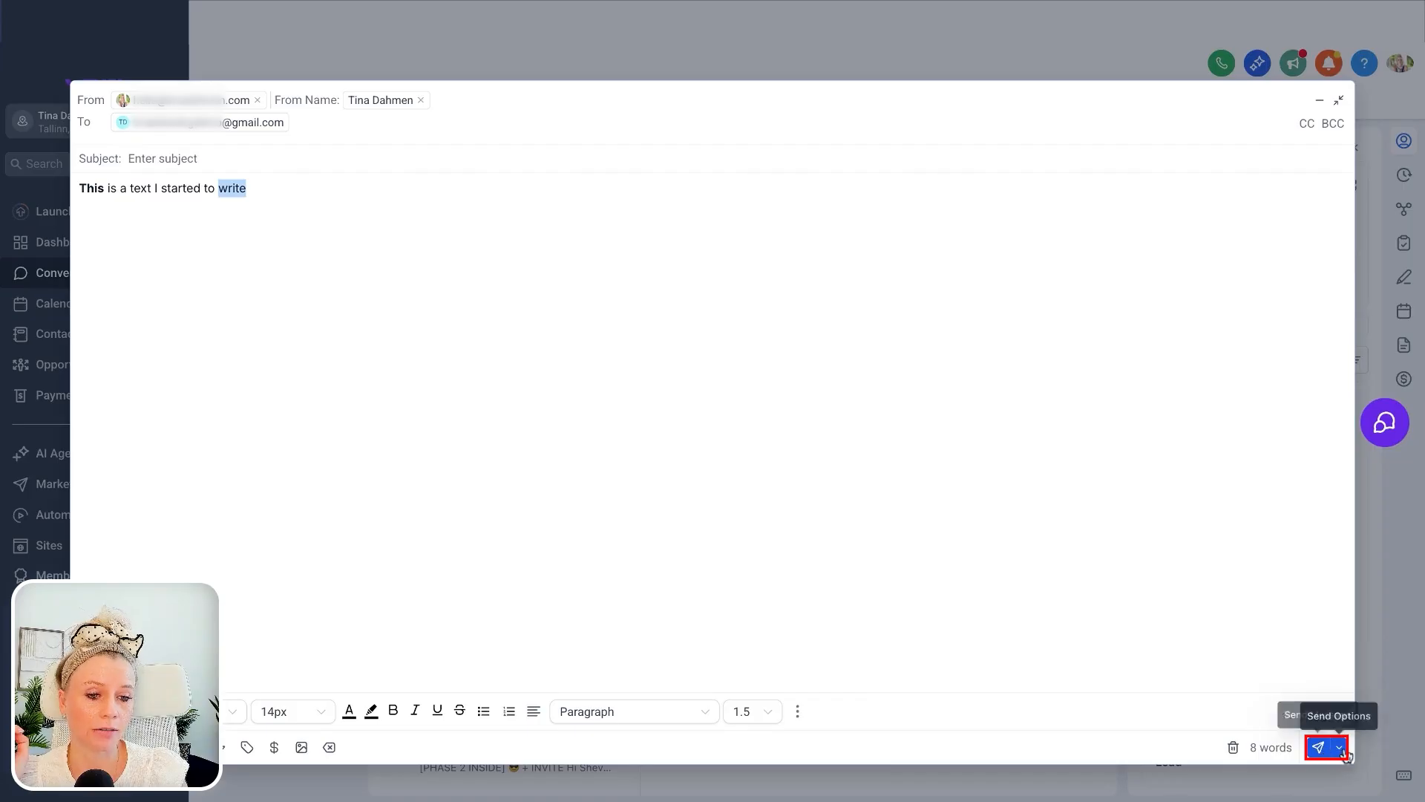
left_click(1339, 750)
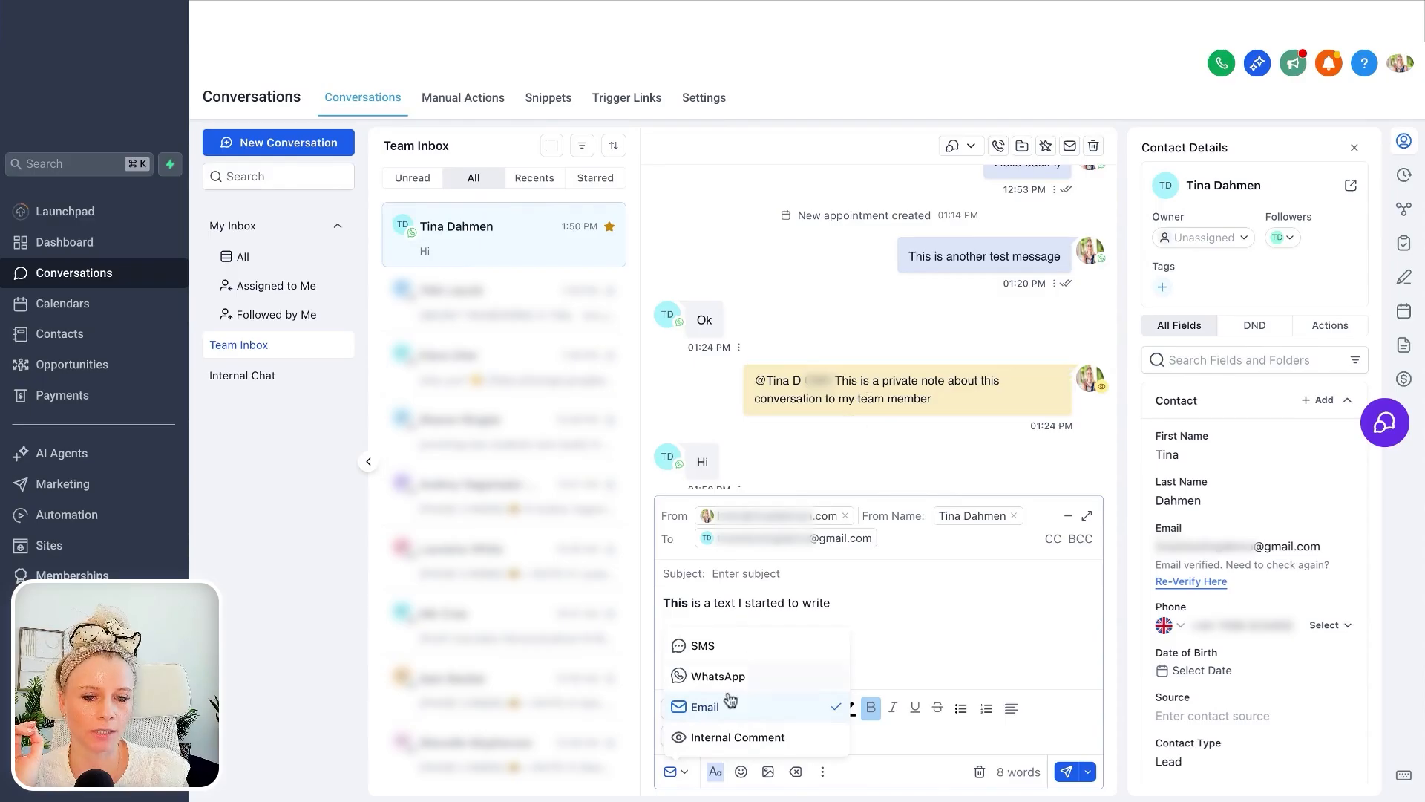
- Send an internal comment that tags a team member and reads "This is an important note"
left_click(727, 737)
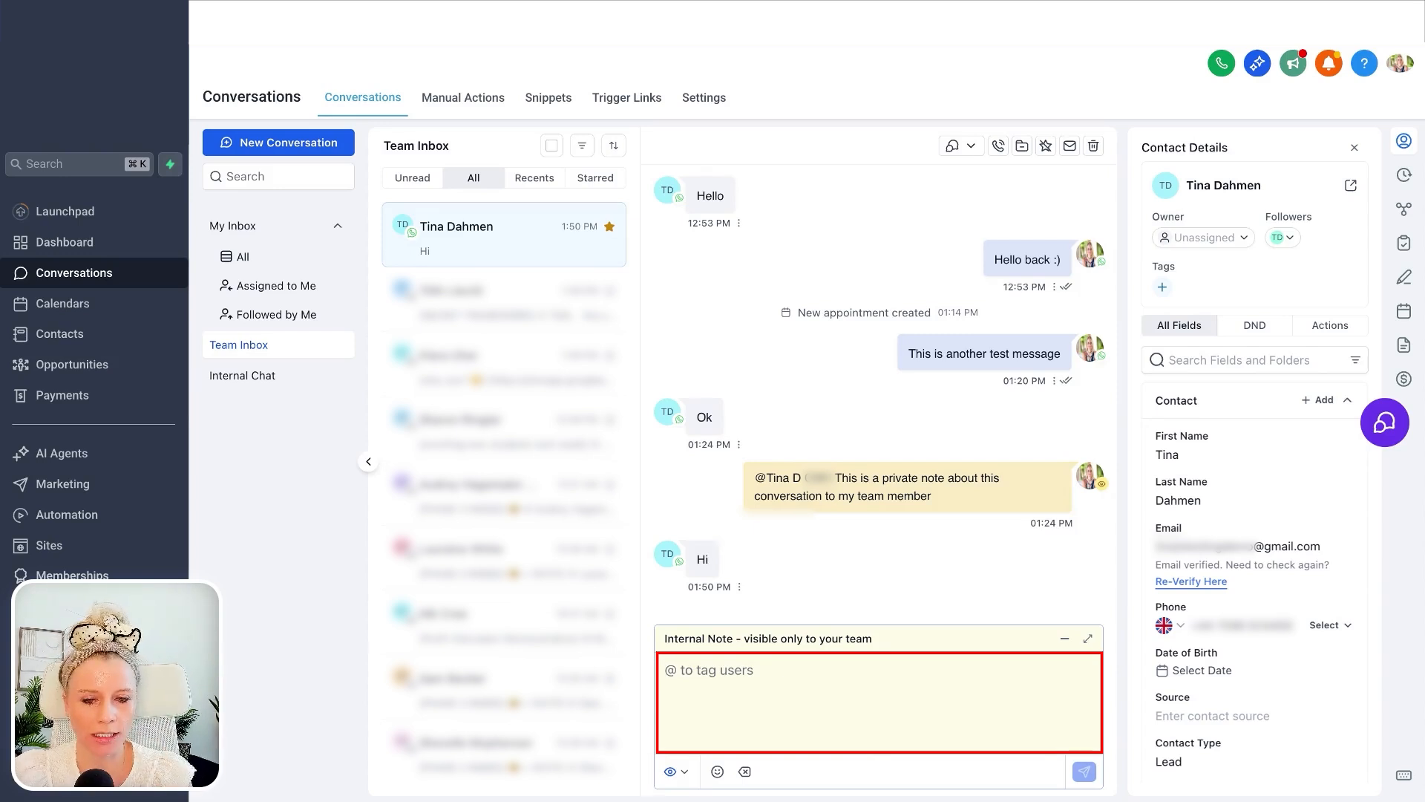
type("@")
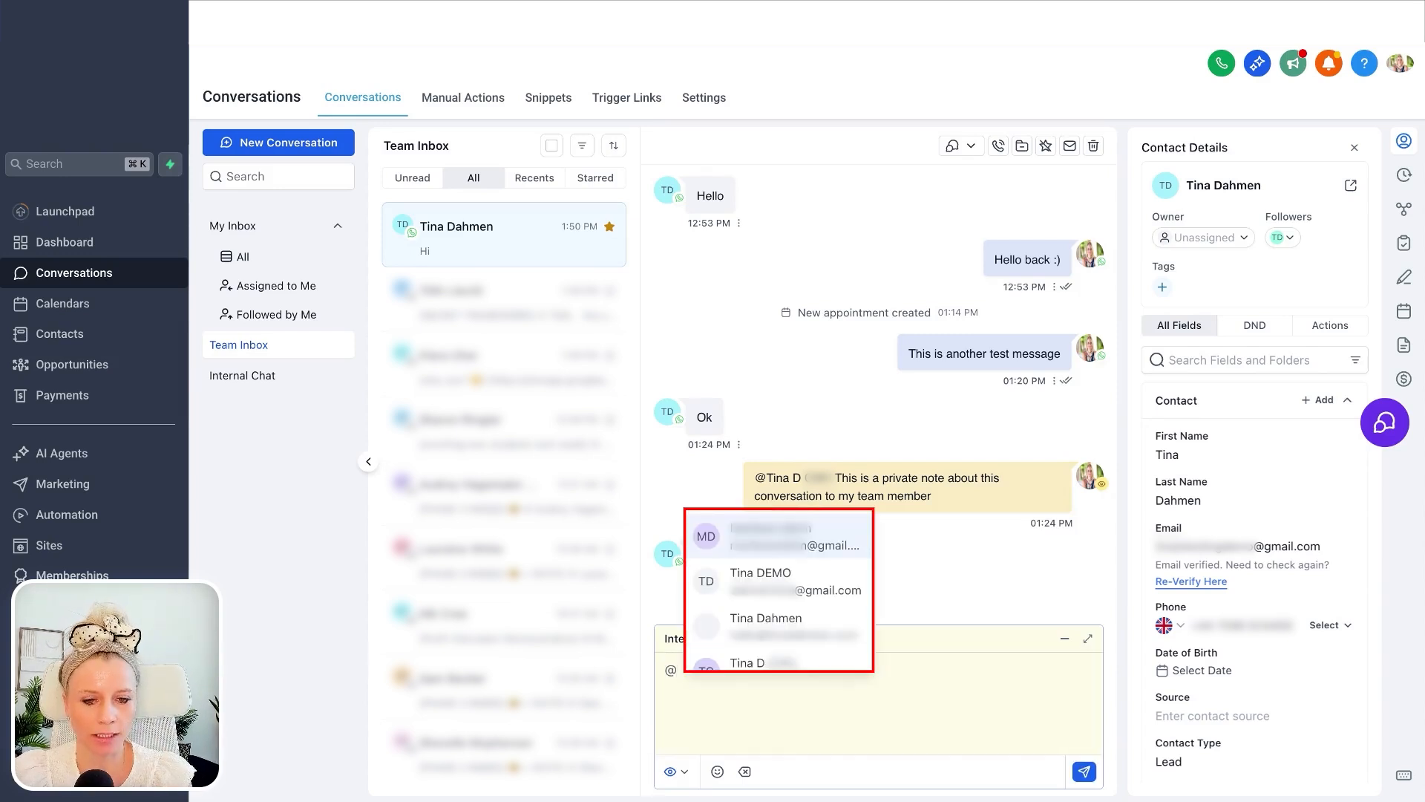
left_click(828, 622)
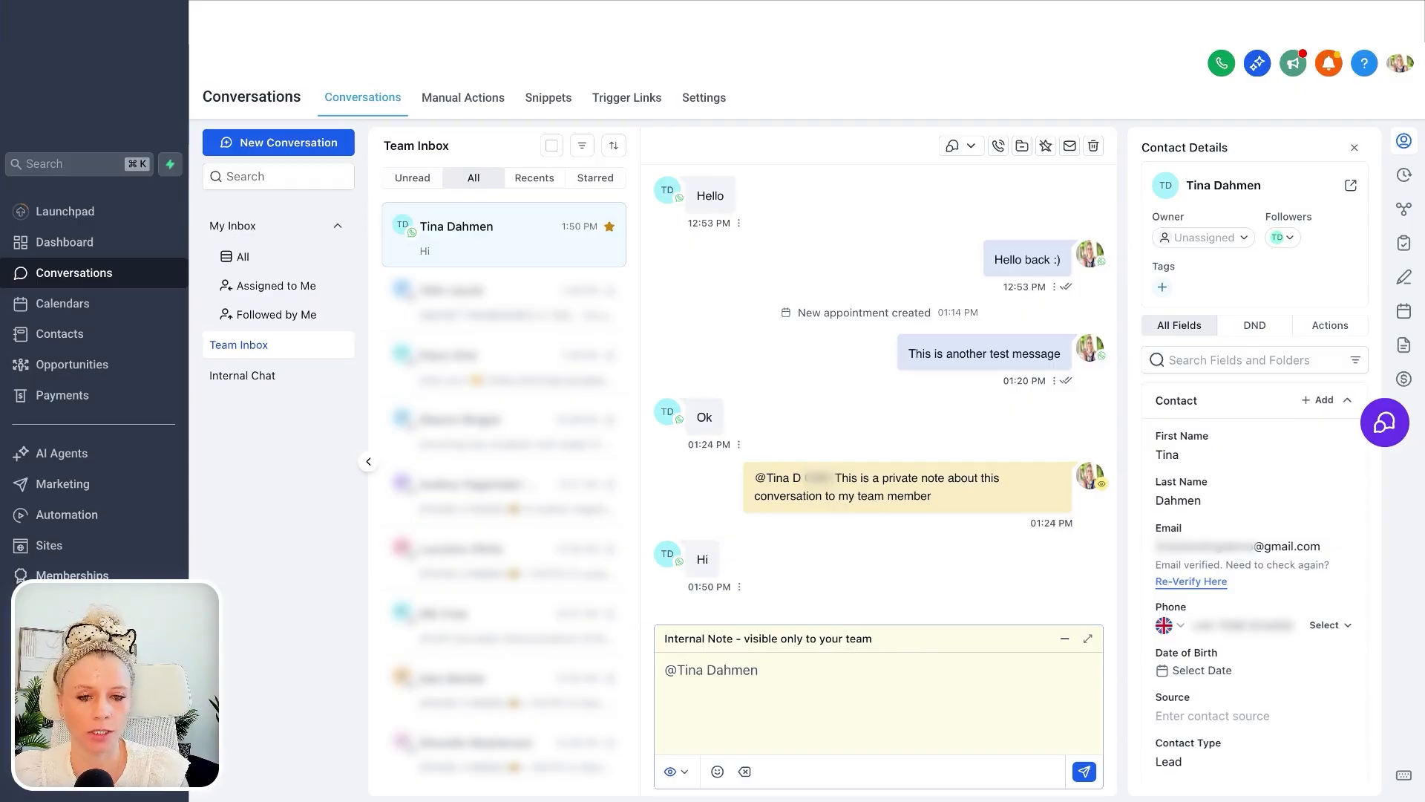
type("This is an important note")
left_click(1084, 772)
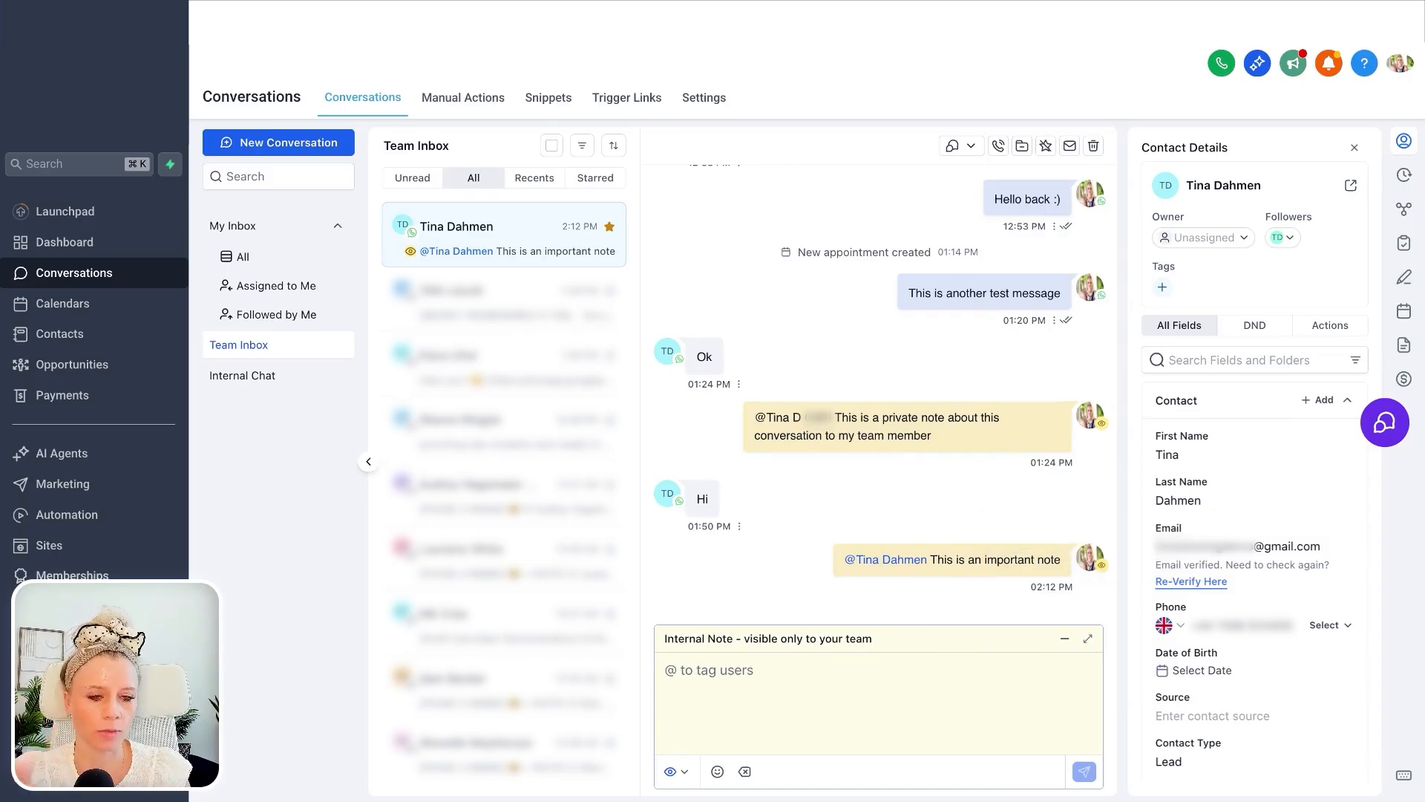
- Filter the conversation timeline to show only Activities
left_click(970, 147)
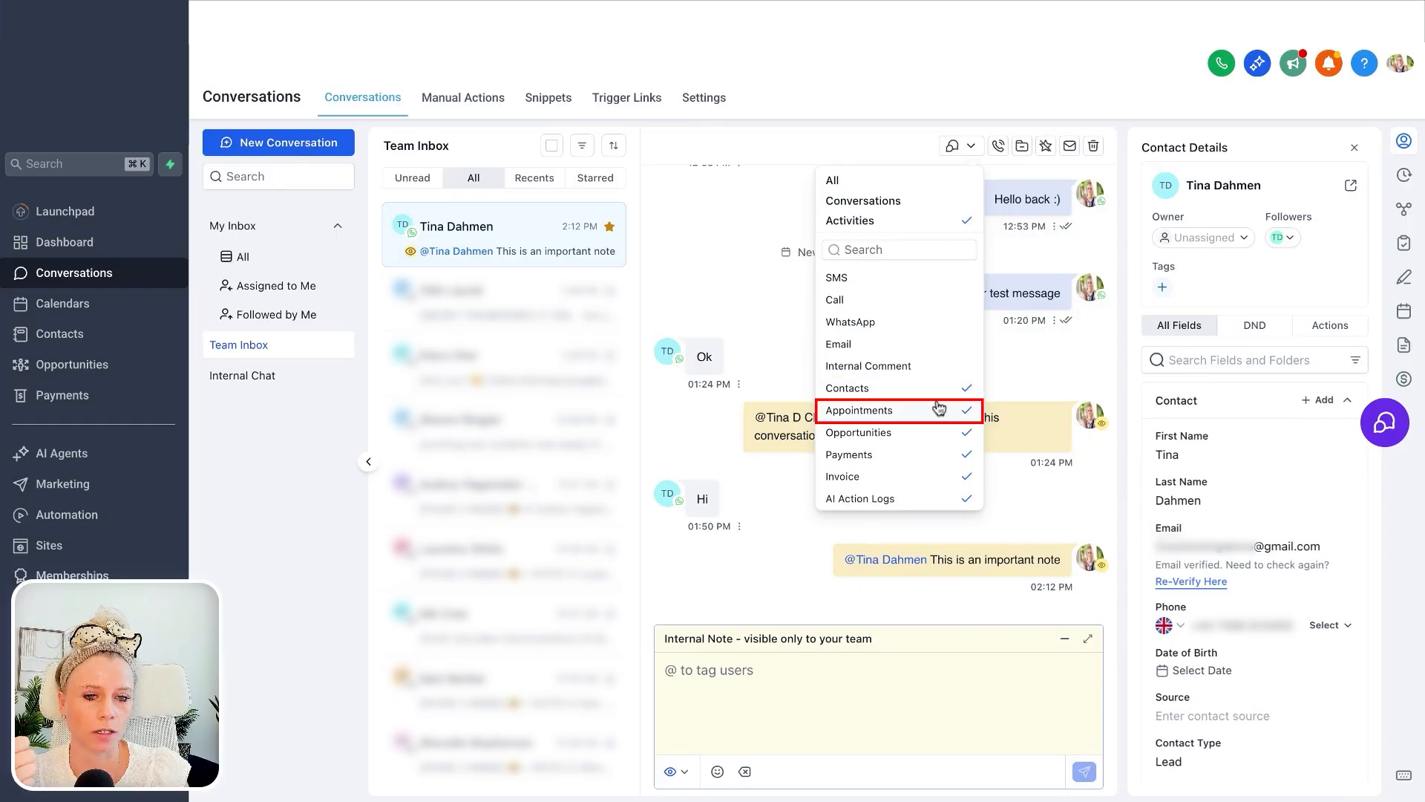
left_click(921, 499)
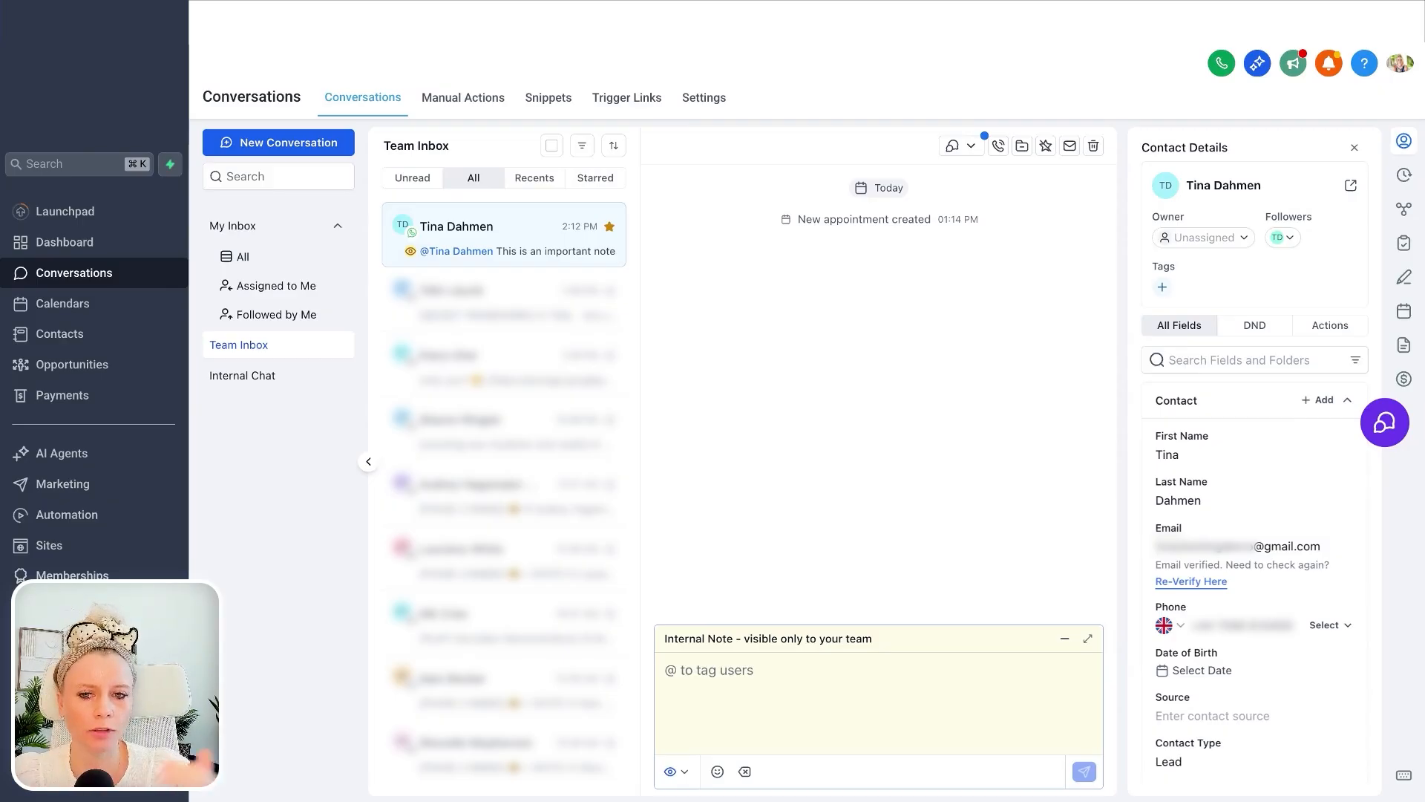
- Try individual channel types and a search for "SMS" in the timeline filter, and set the filter to All
left_click(963, 147)
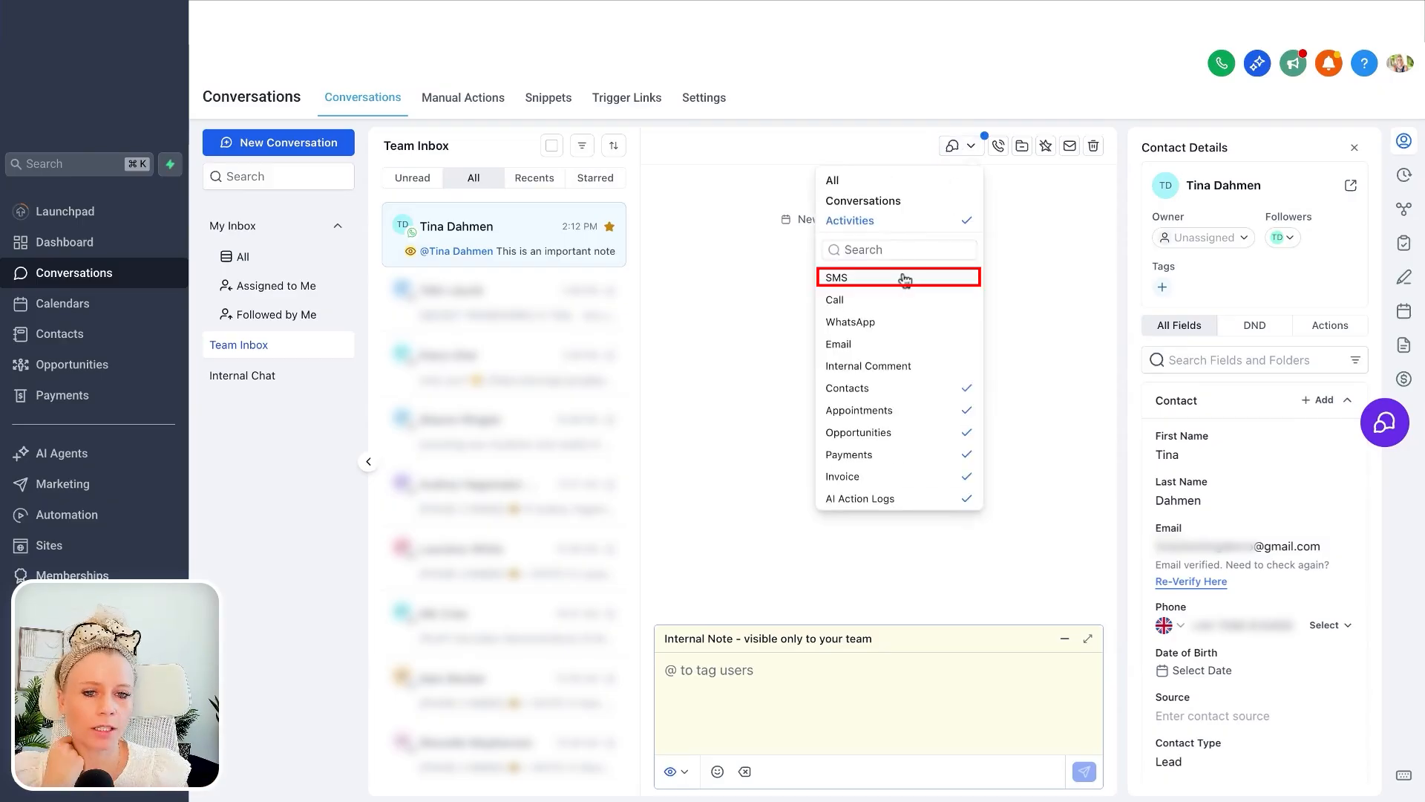
left_click(914, 321)
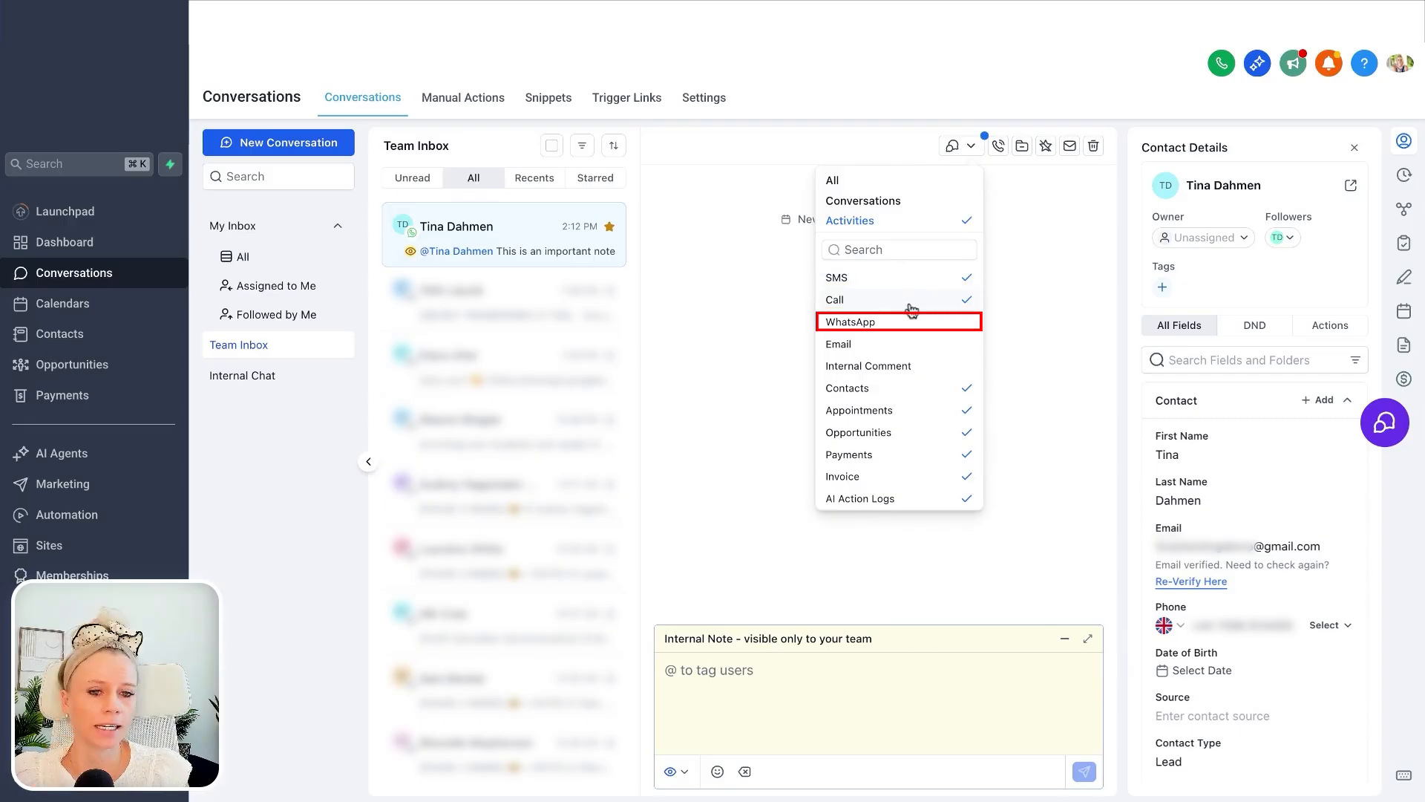
left_click(921, 344)
left_click(947, 366)
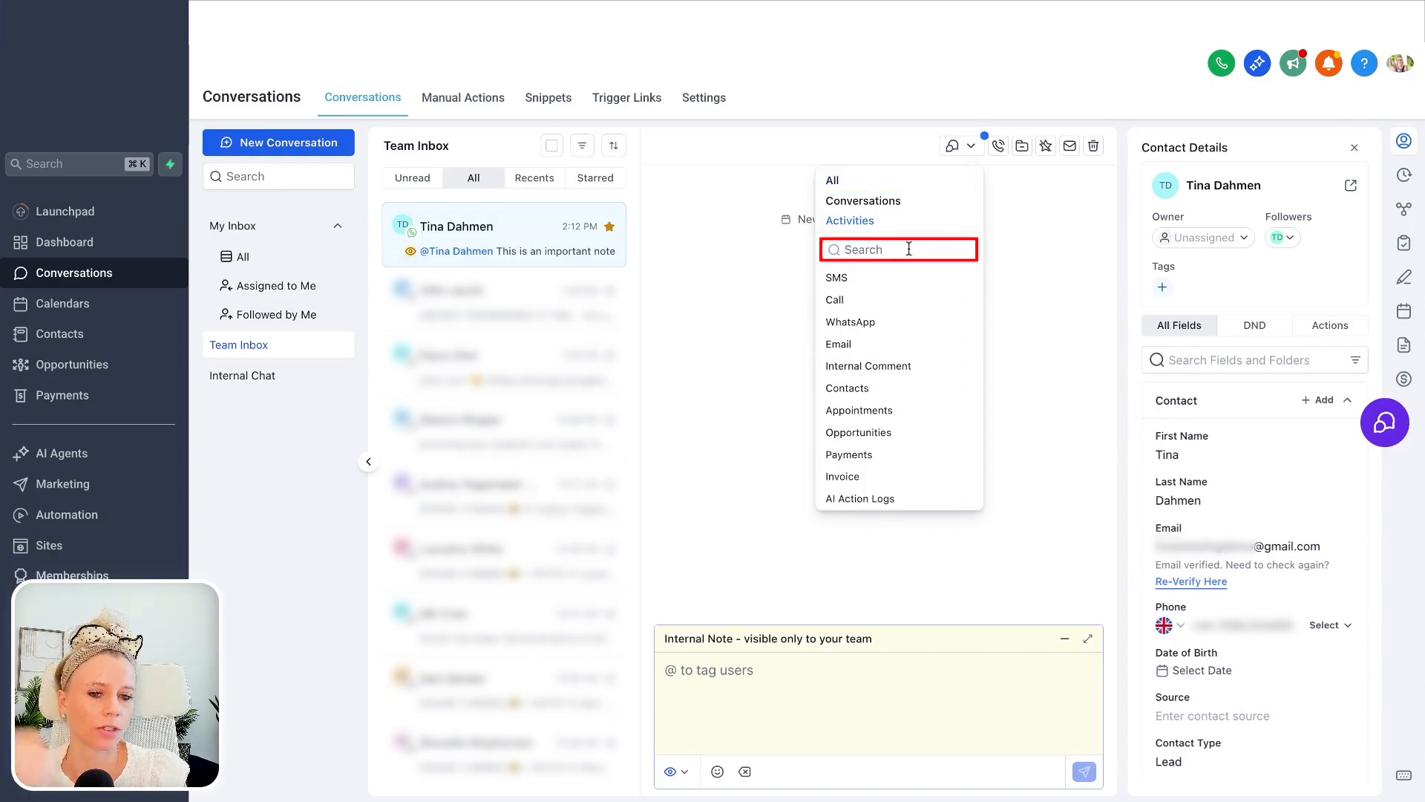
type("SMS")
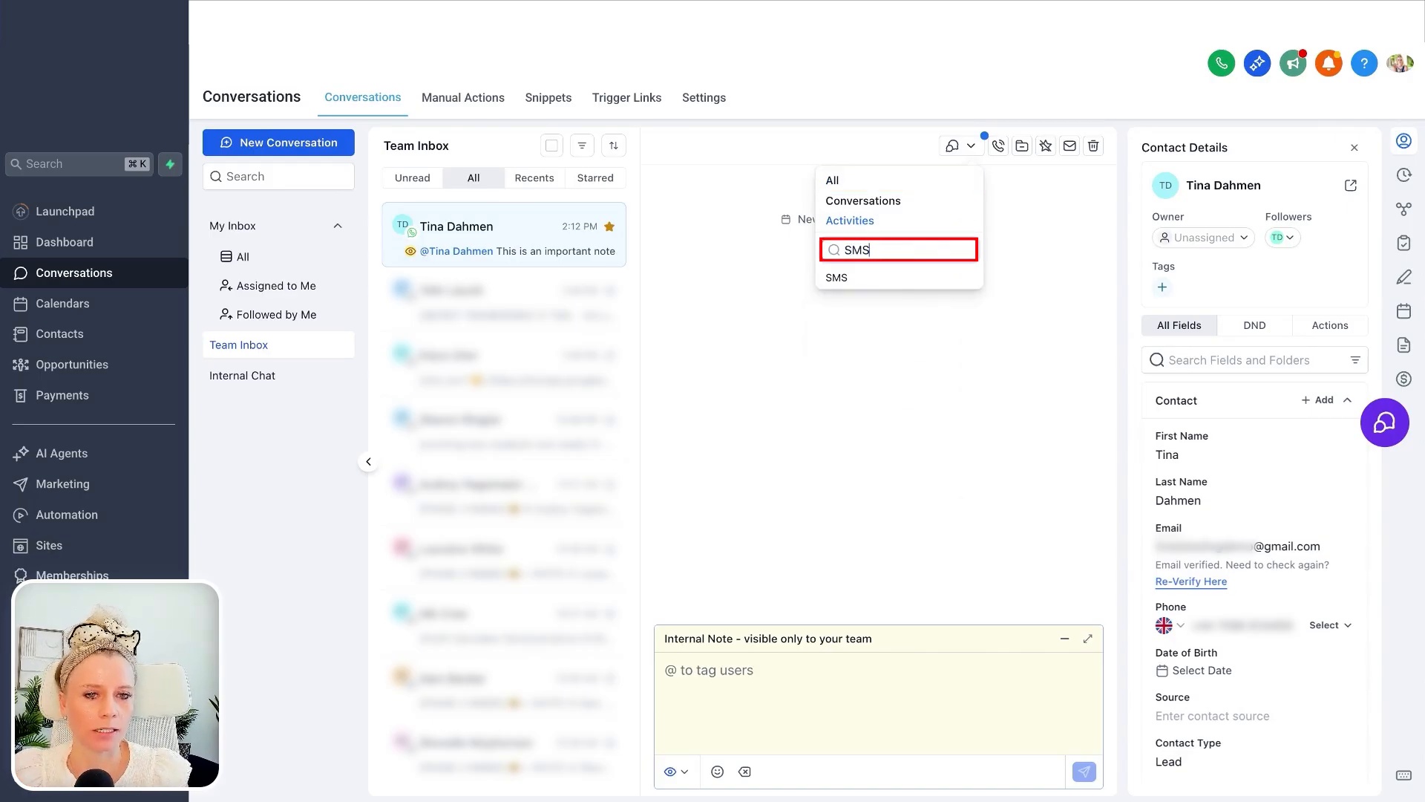
left_click(858, 181)
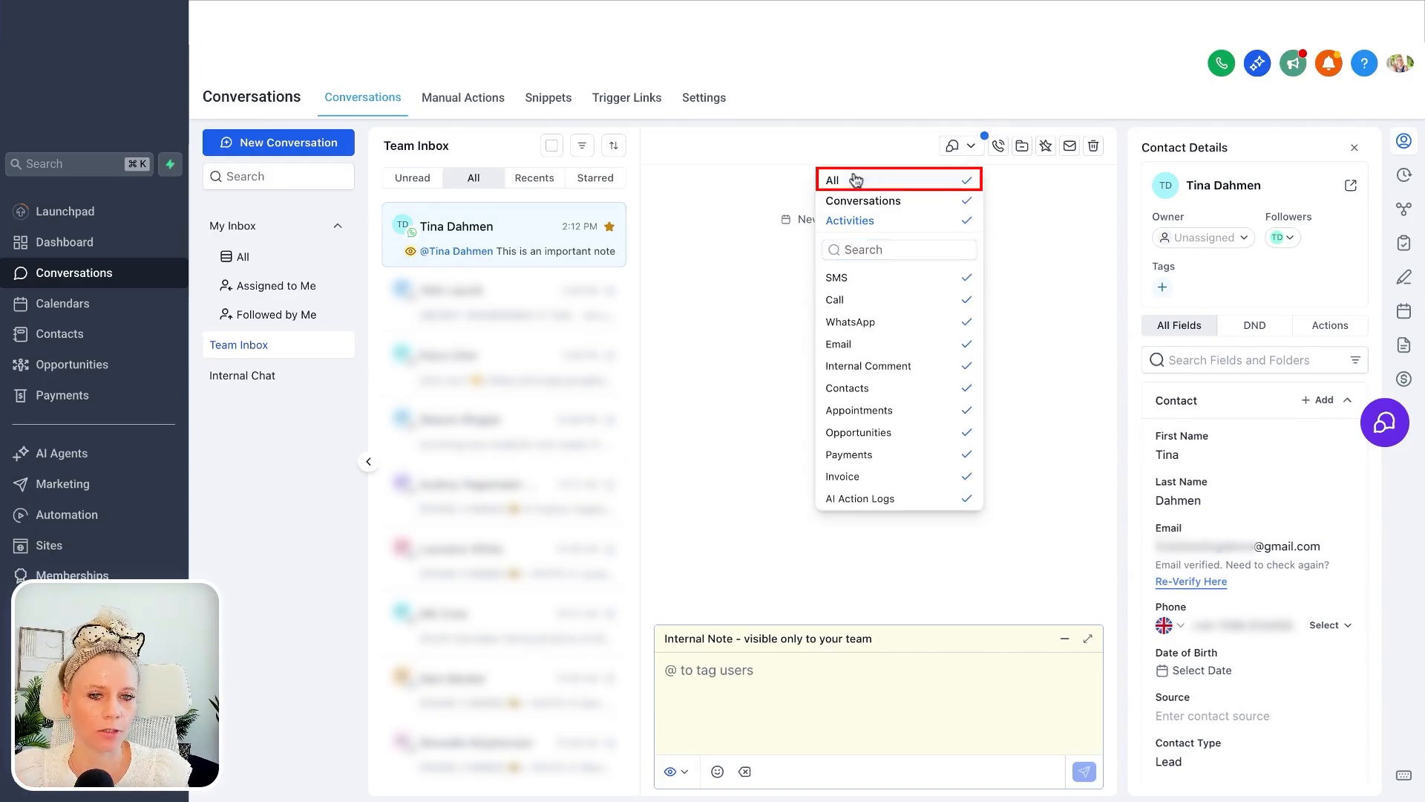
left_click(1041, 287)
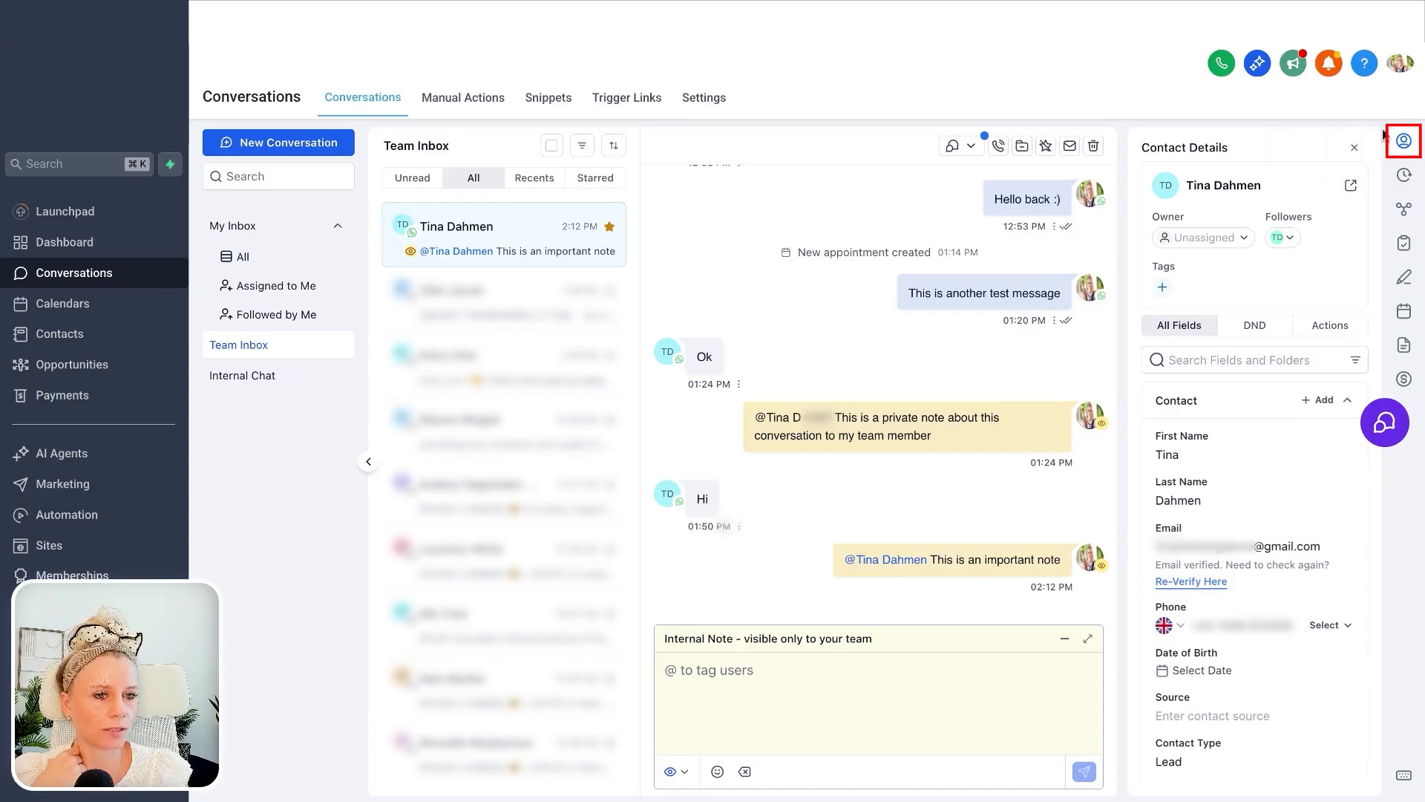
- Hide and reopen the contact details, and look through the contact's fields
left_click(1406, 142)
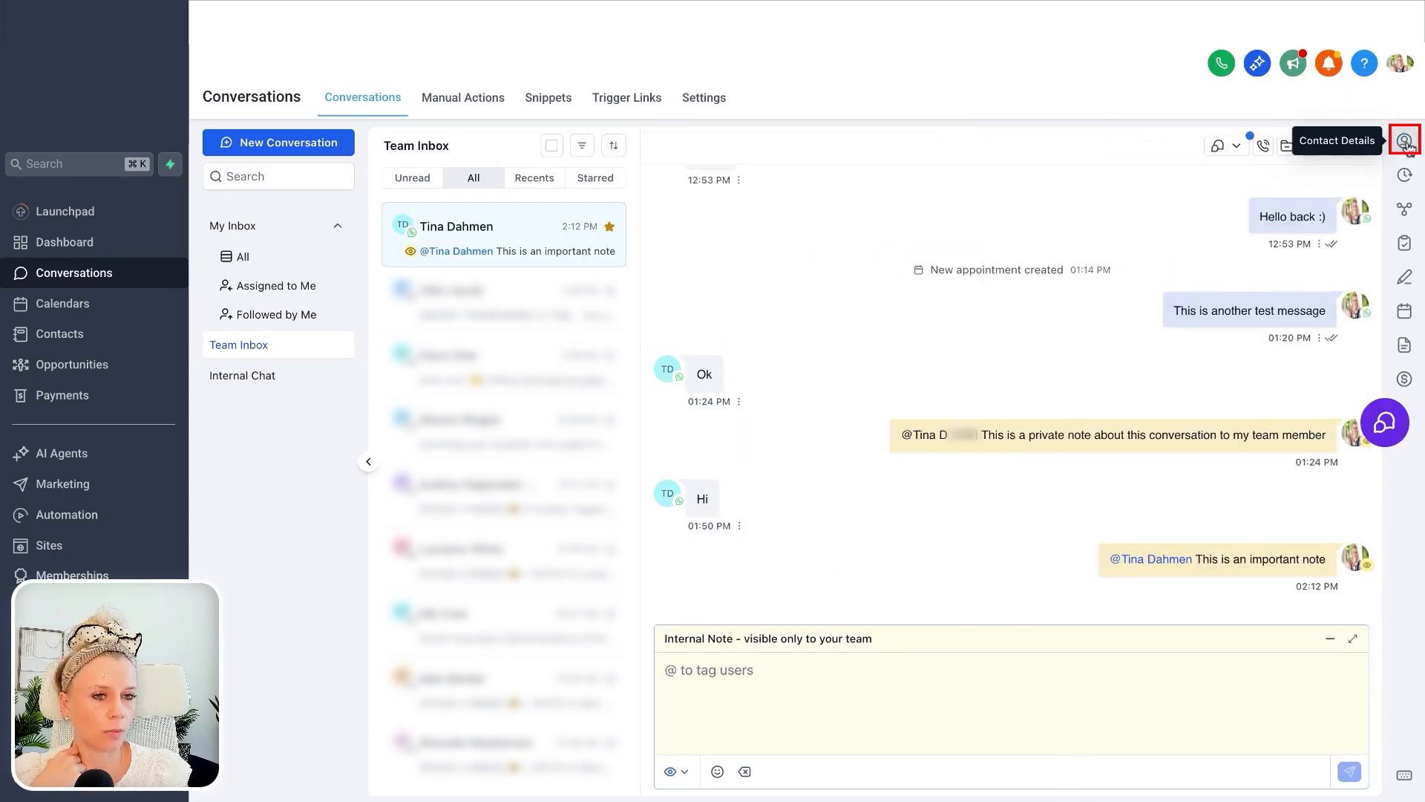
left_click(1406, 143)
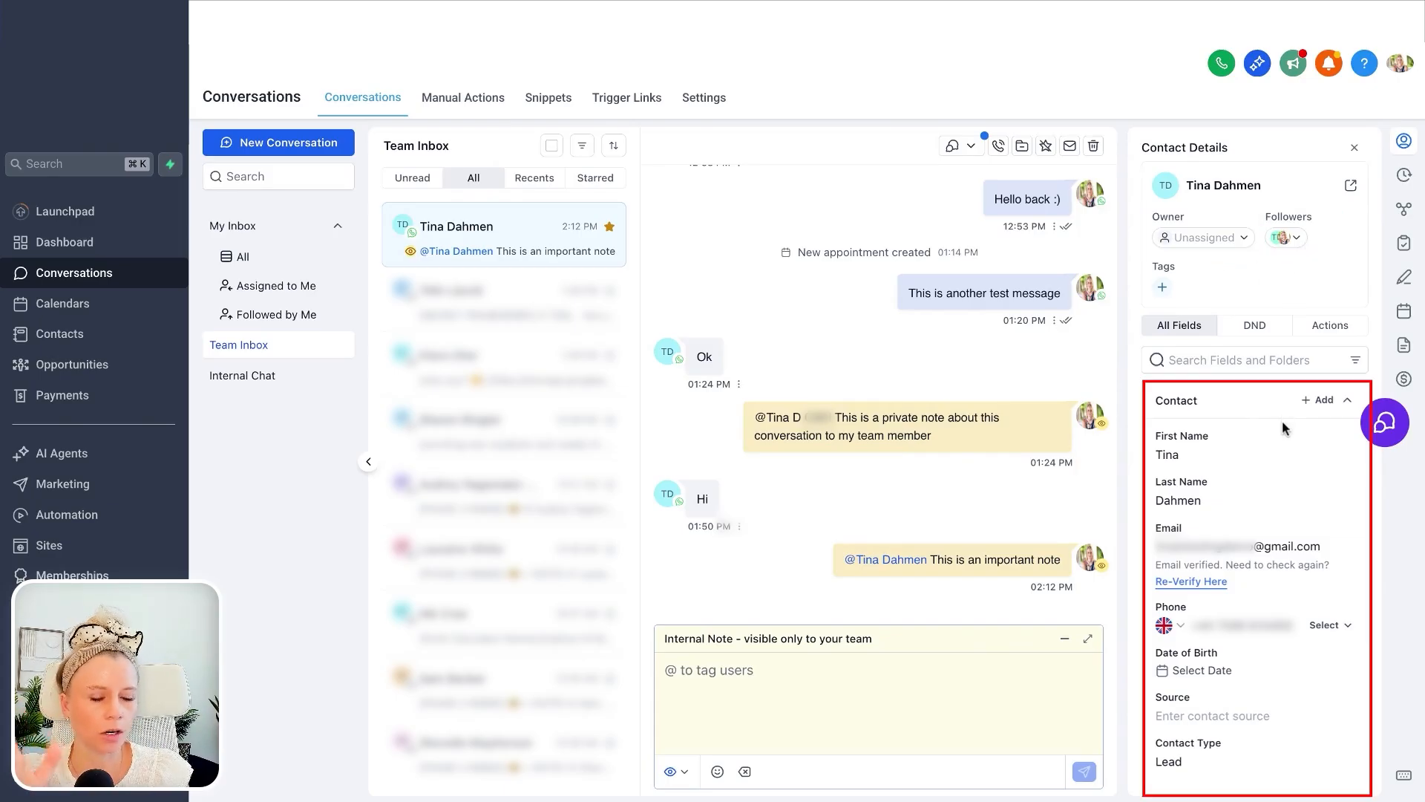
scroll(1267, 744, "down", 7)
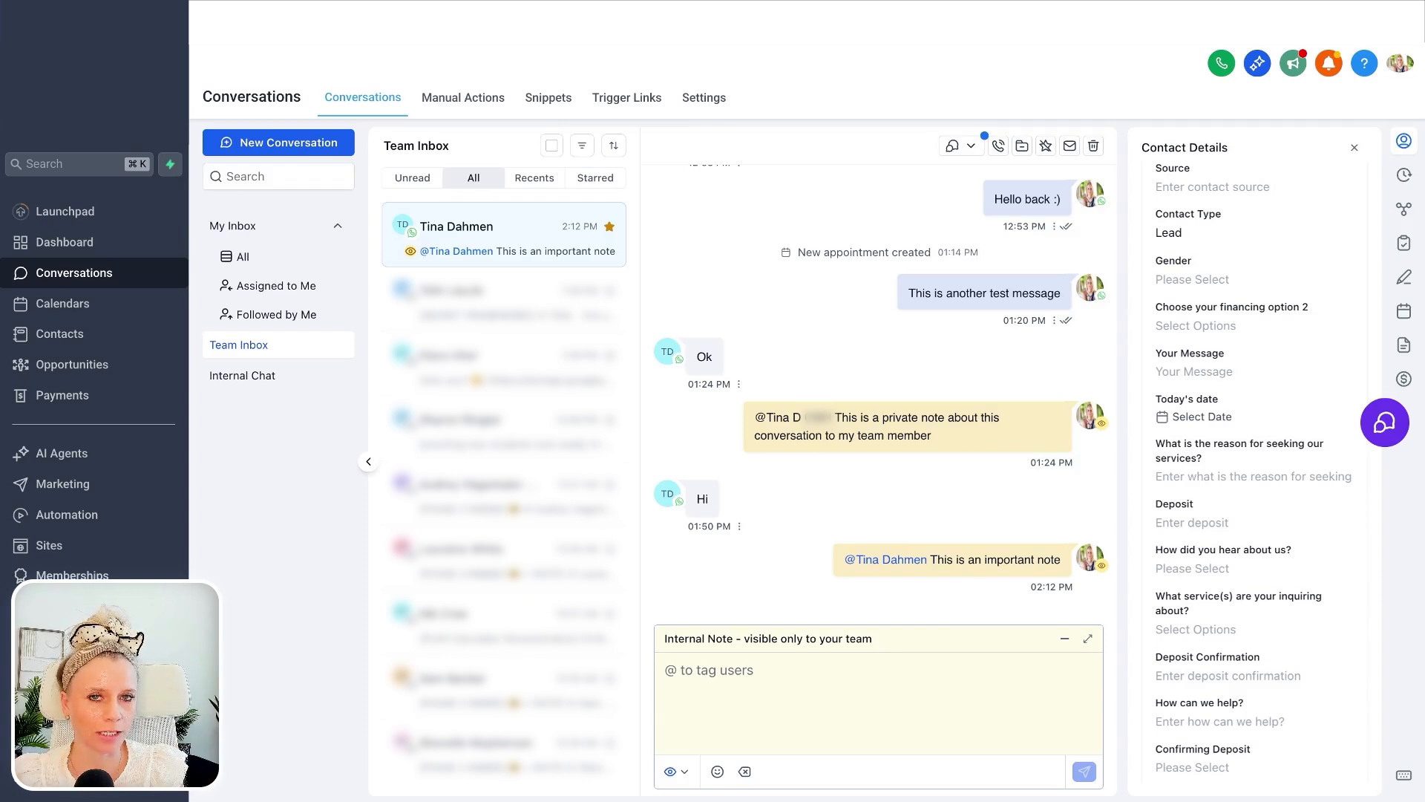
scroll(1150, 684, "up", 7)
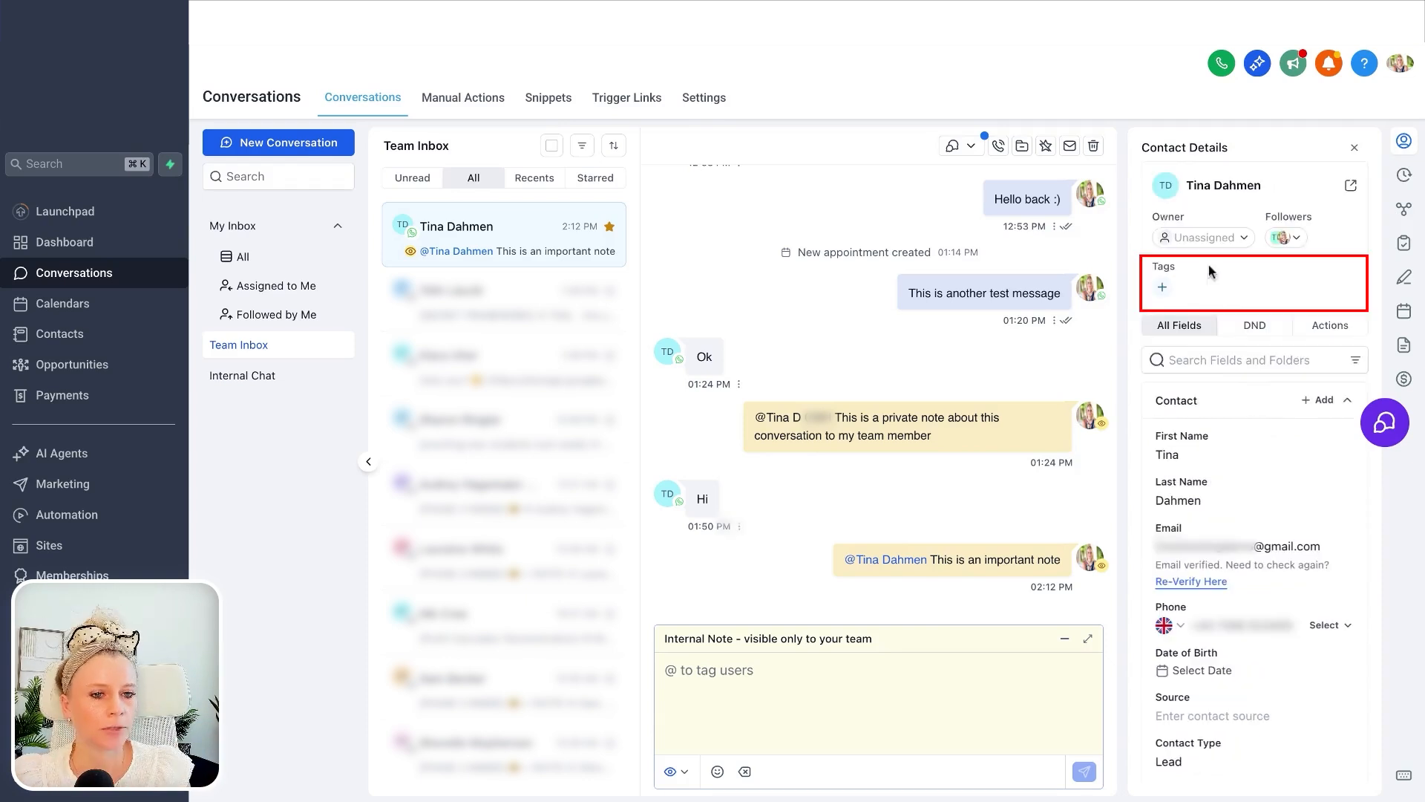
- Add the tag 110challenges to the contact
left_click(1162, 288)
scroll(1158, 445, "down", 3)
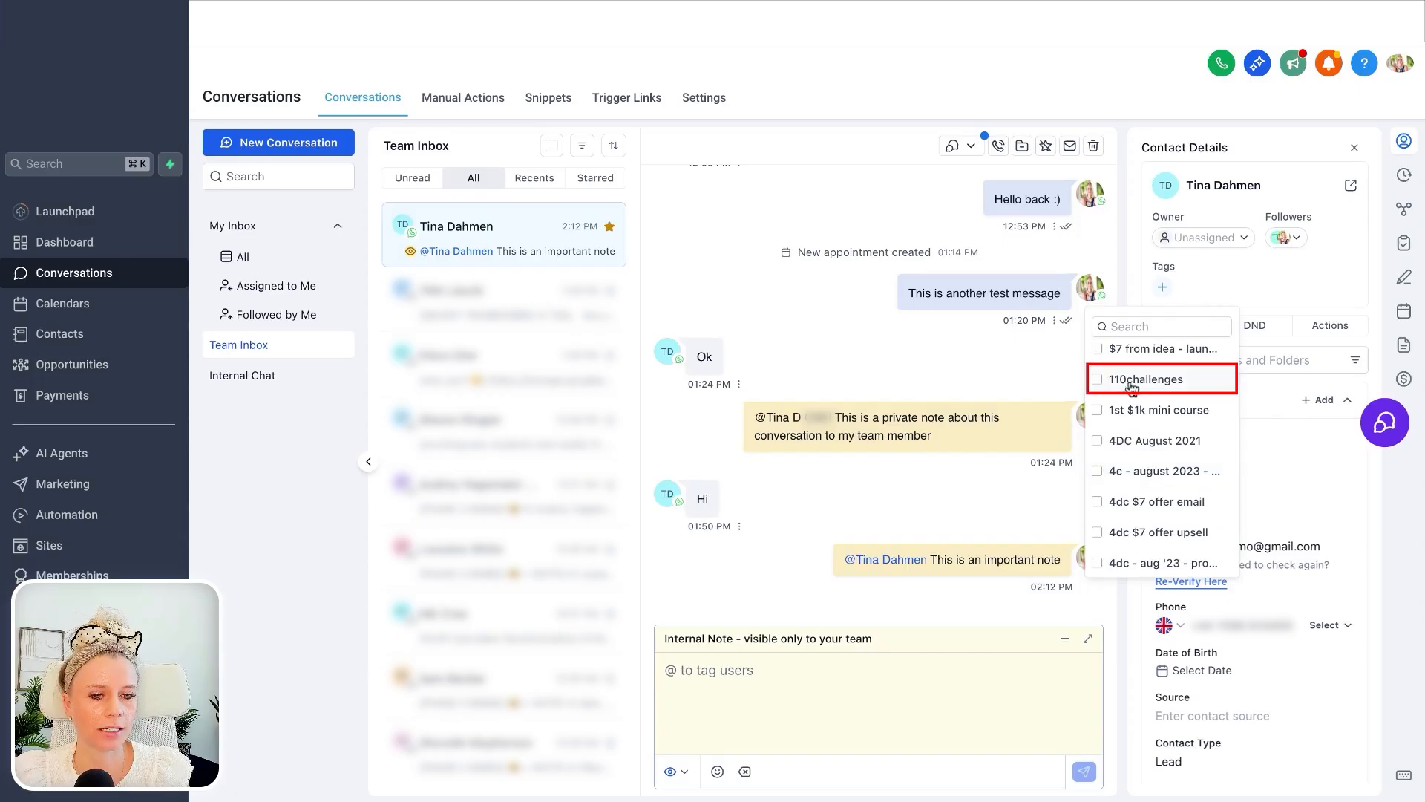
left_click(1102, 381)
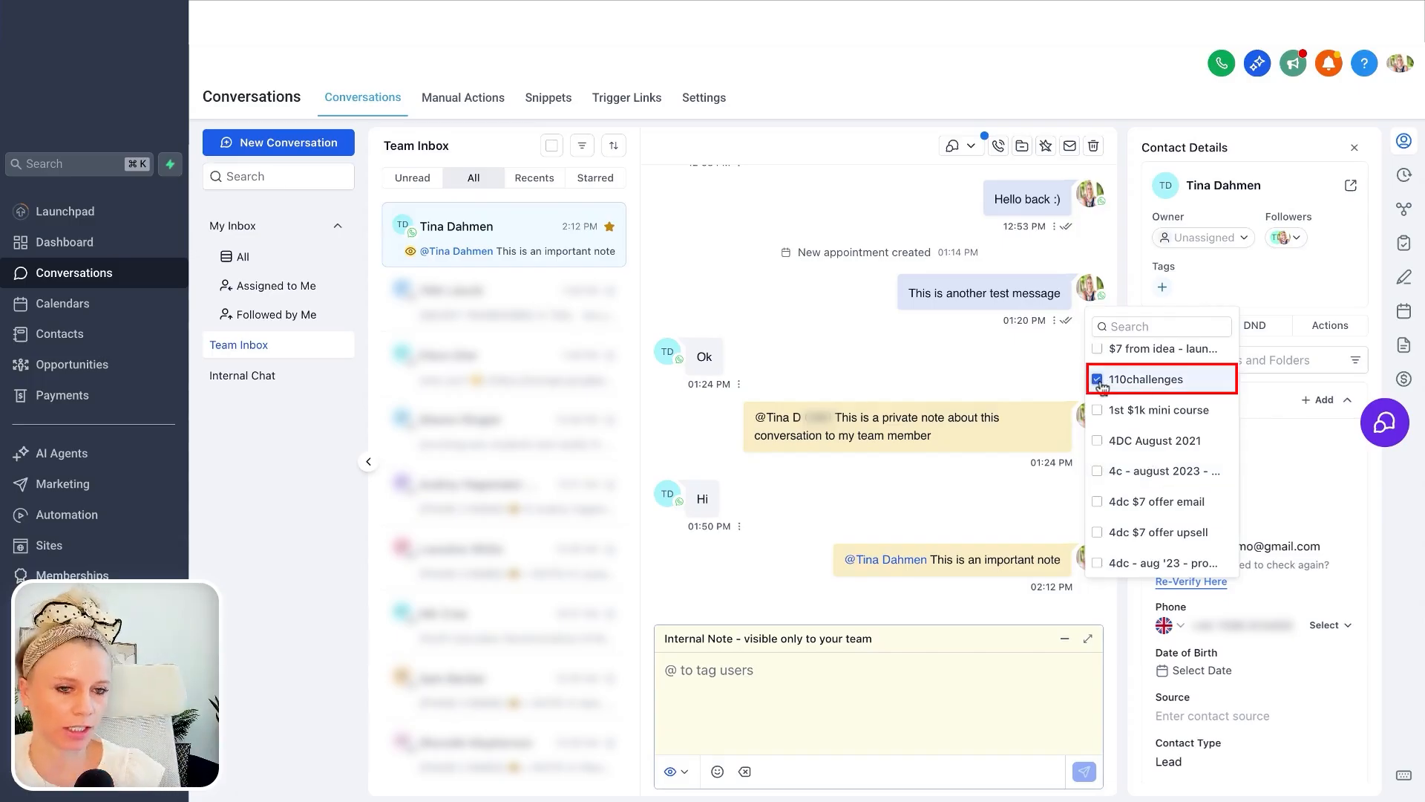
- Review the contact's DND channels and Actions, including the available Offers and Community Groups
left_click(1266, 290)
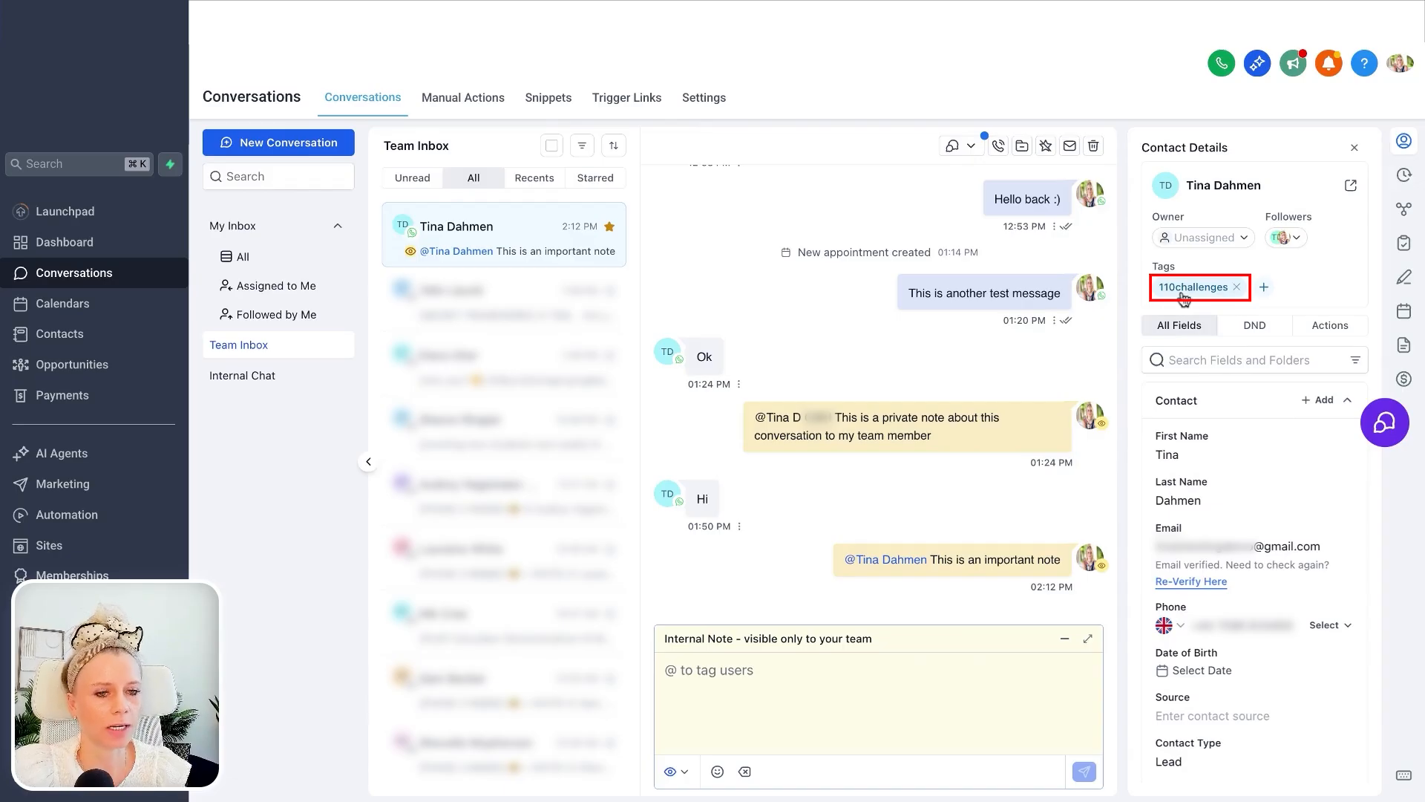
left_click(1255, 327)
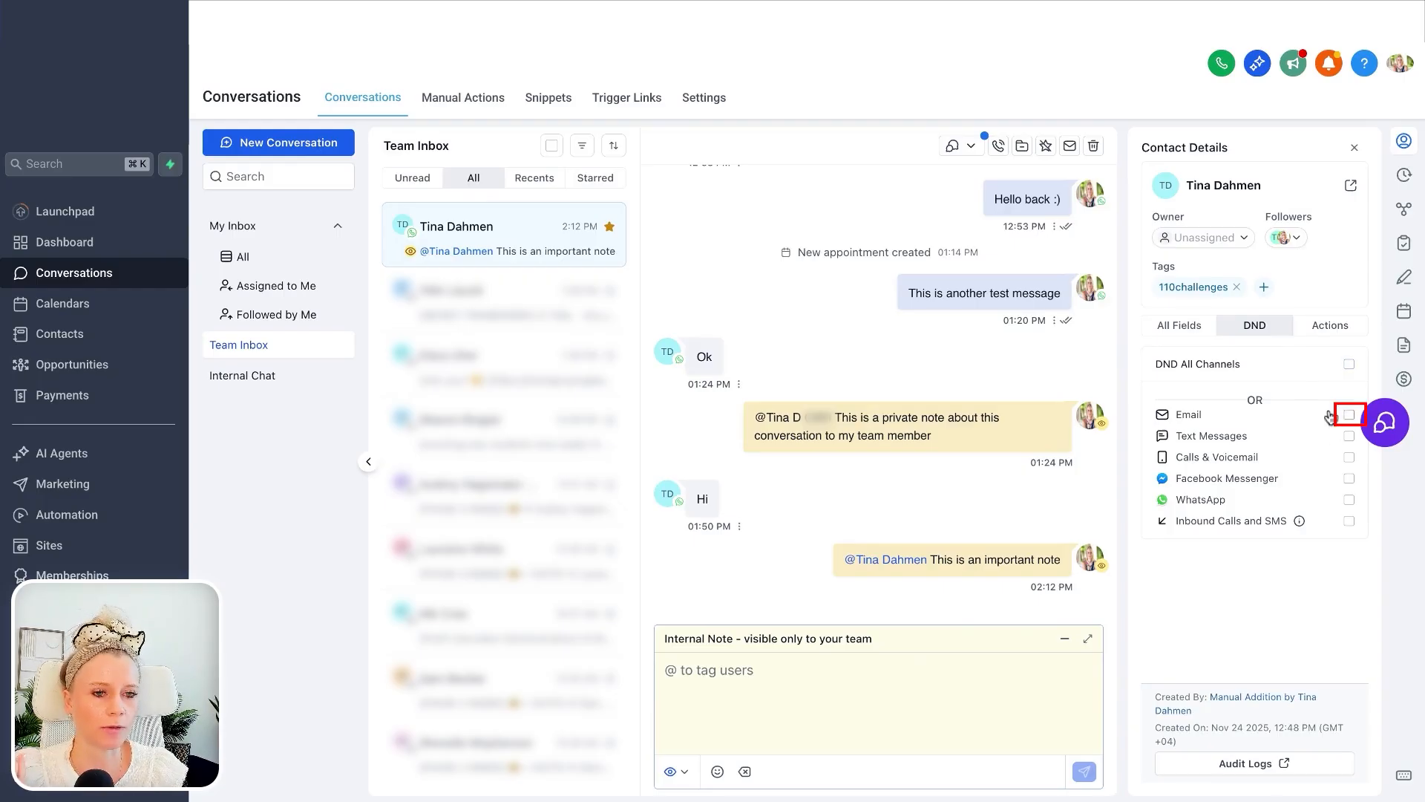
left_click(1329, 329)
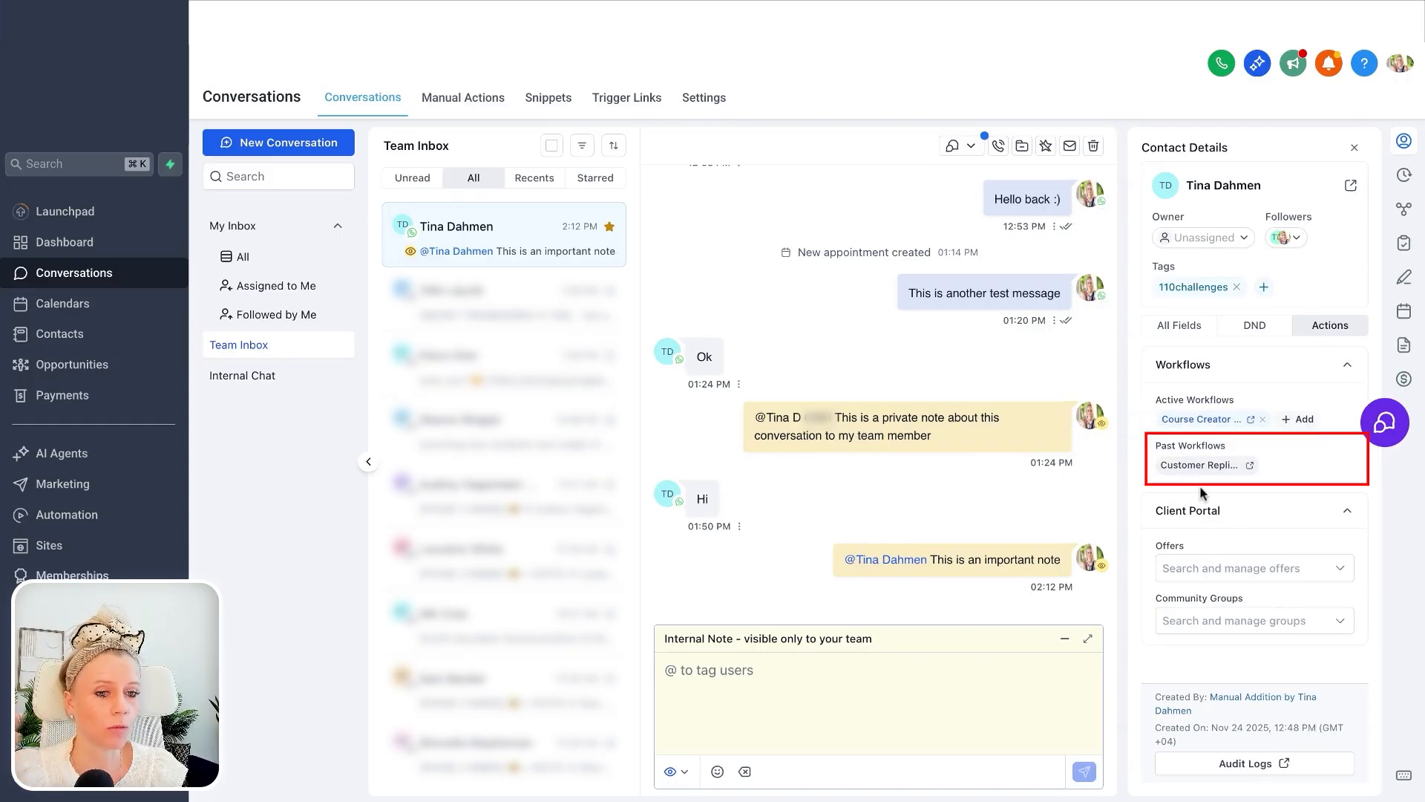
left_click(1342, 574)
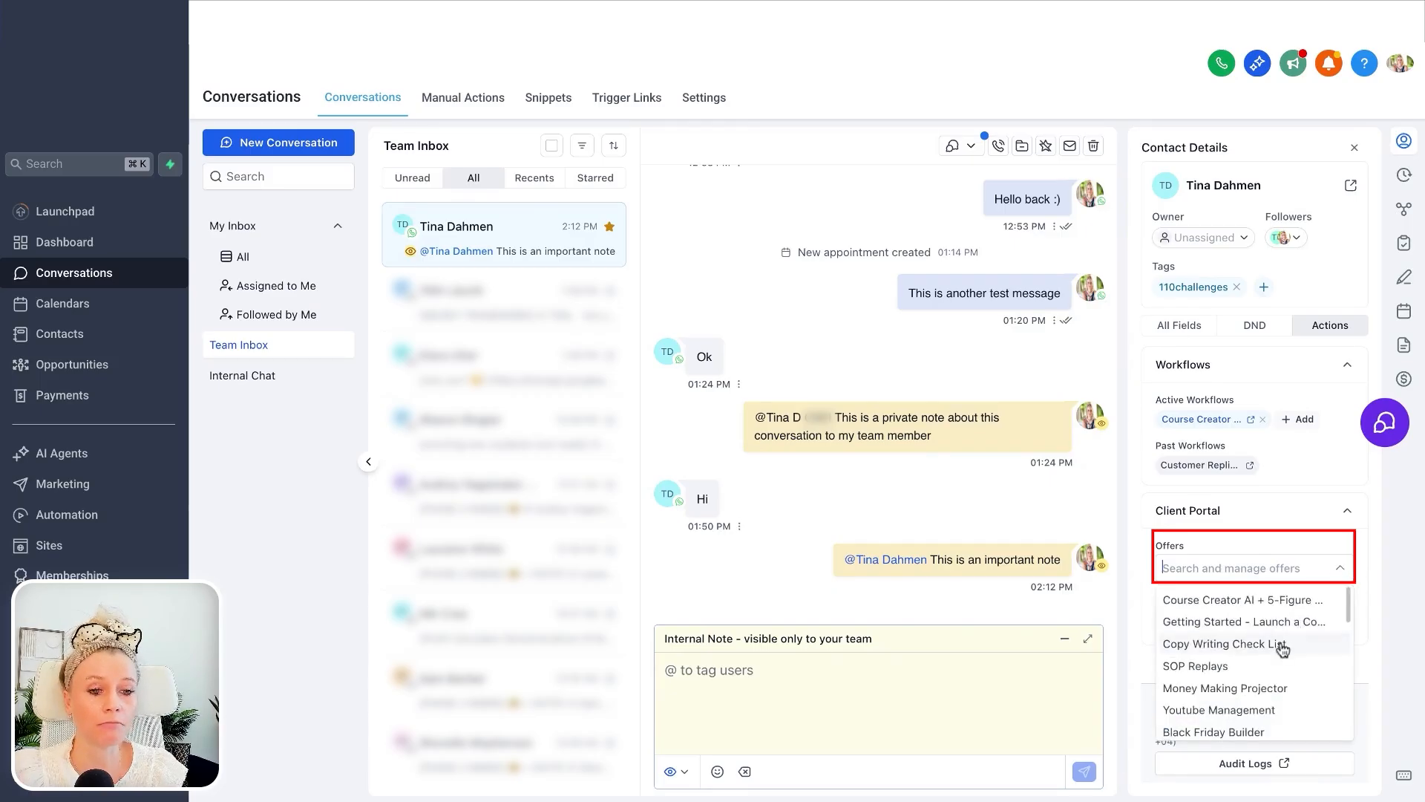
left_click(1270, 566)
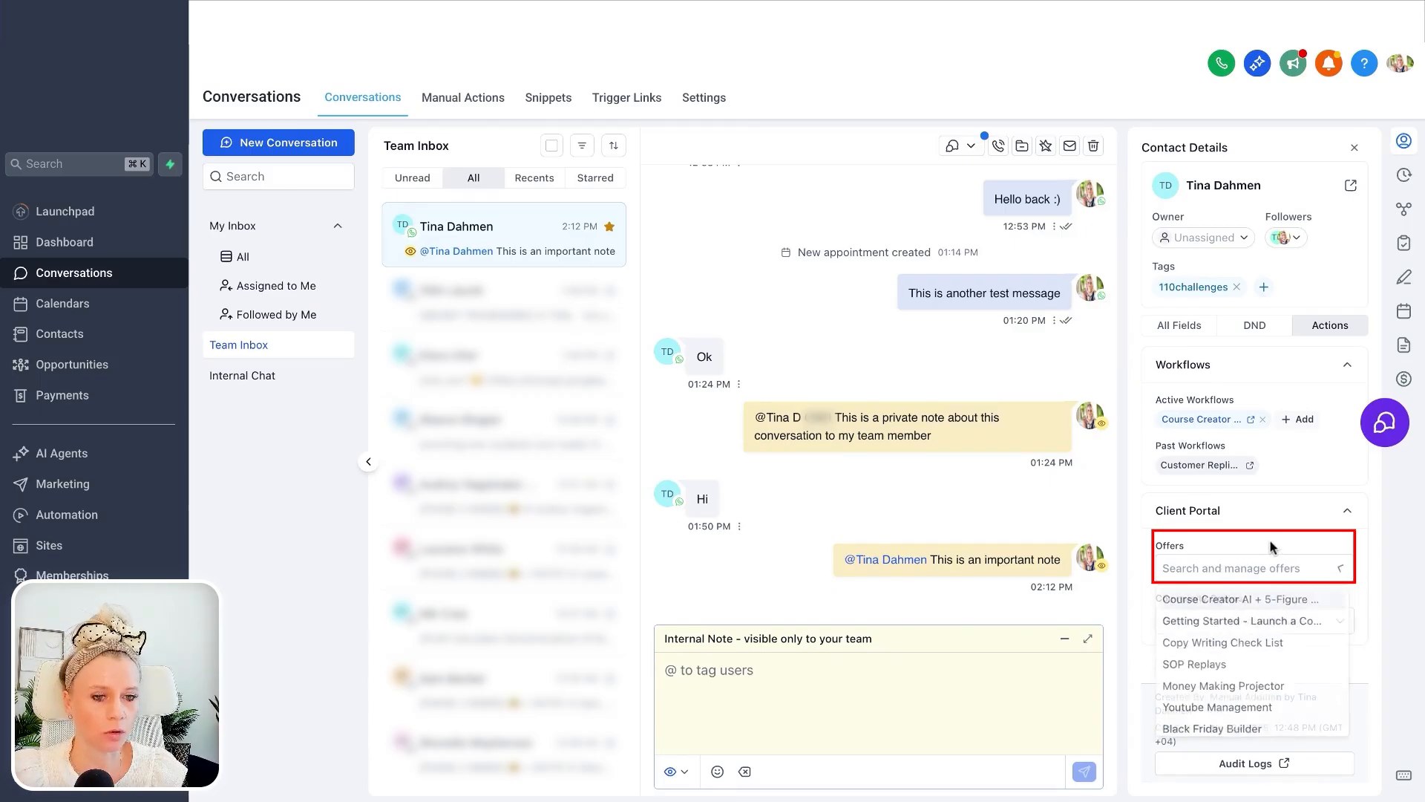
left_click(1242, 624)
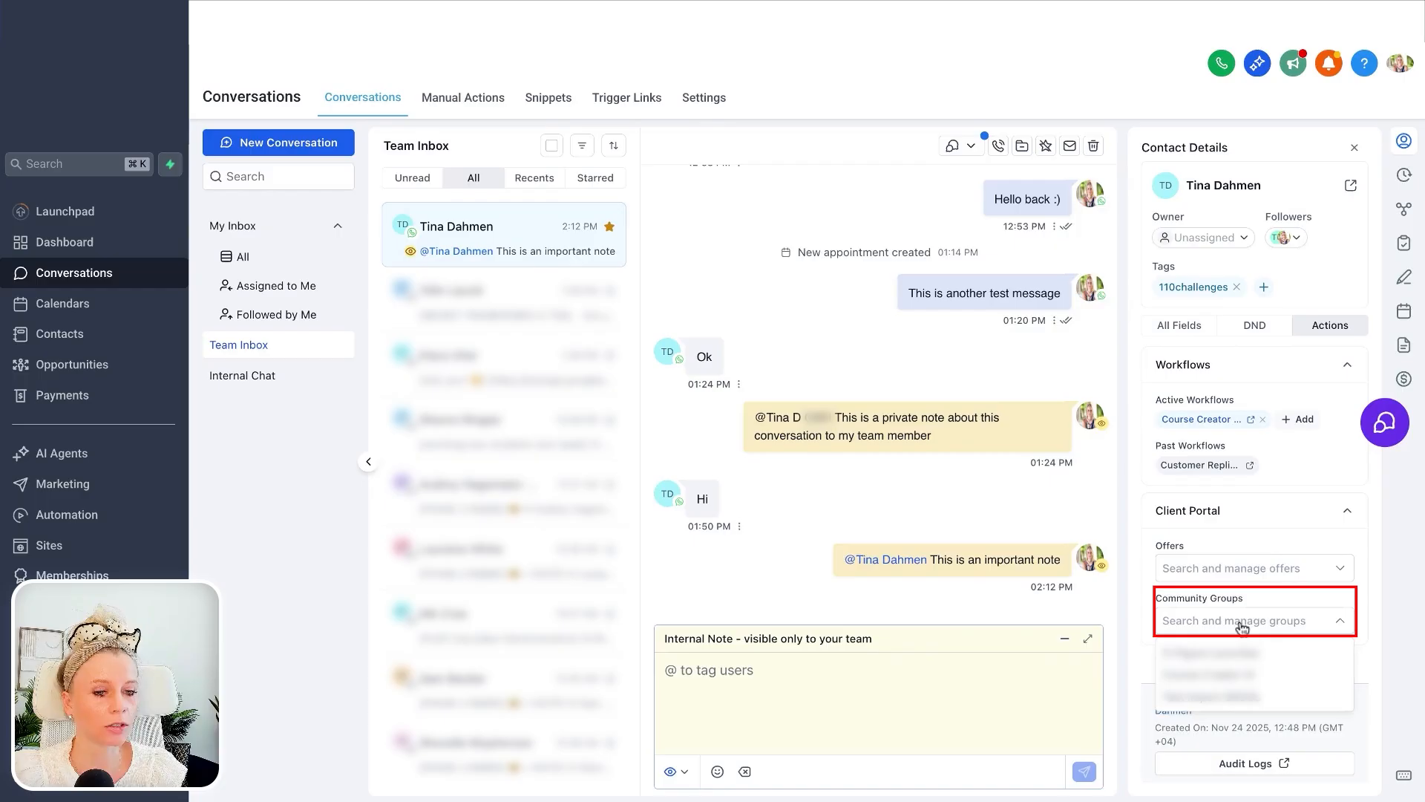
left_click(1285, 632)
- View the activity log, switch to the second conversation in the Team Inbox, and examine that contact's associations including Companies
left_click(1411, 177)
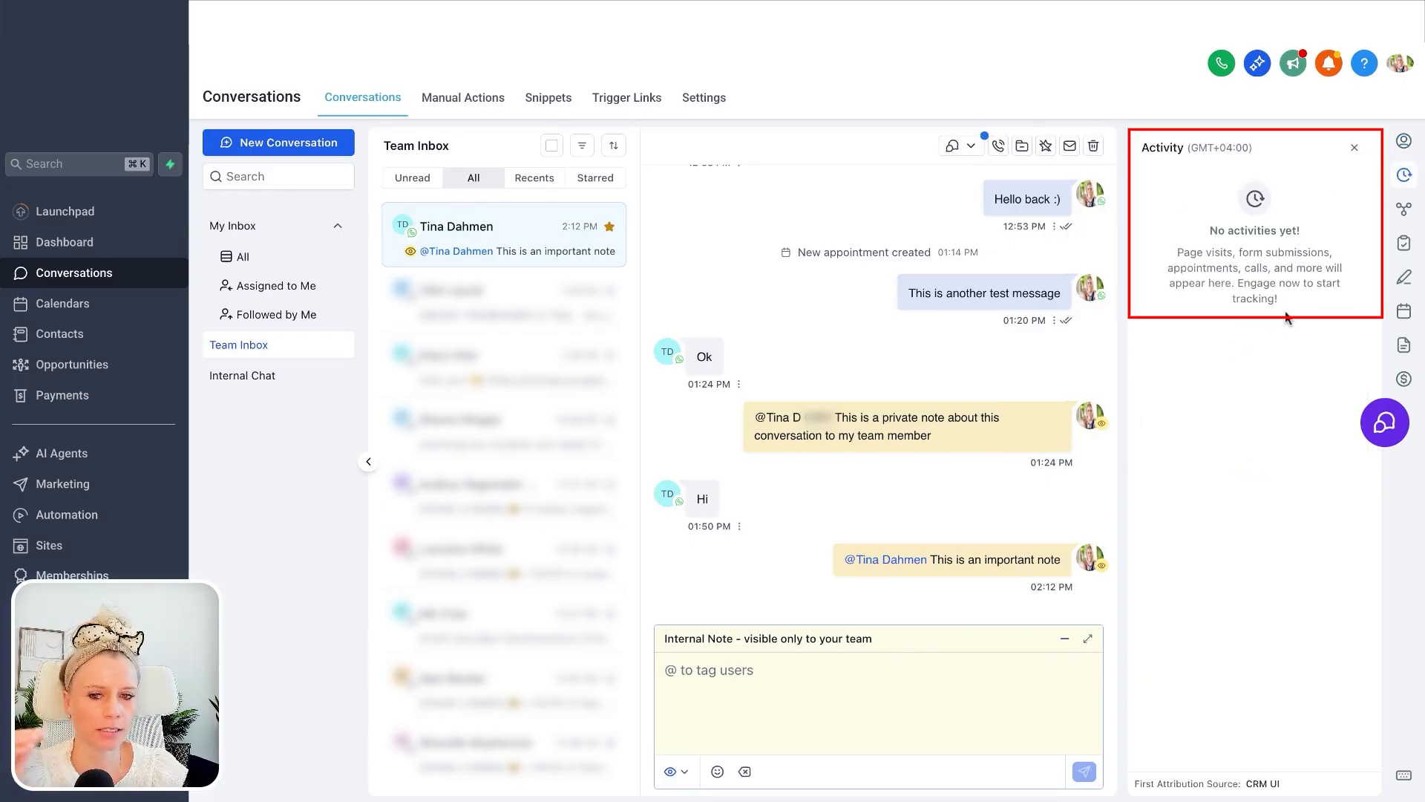
left_click(512, 304)
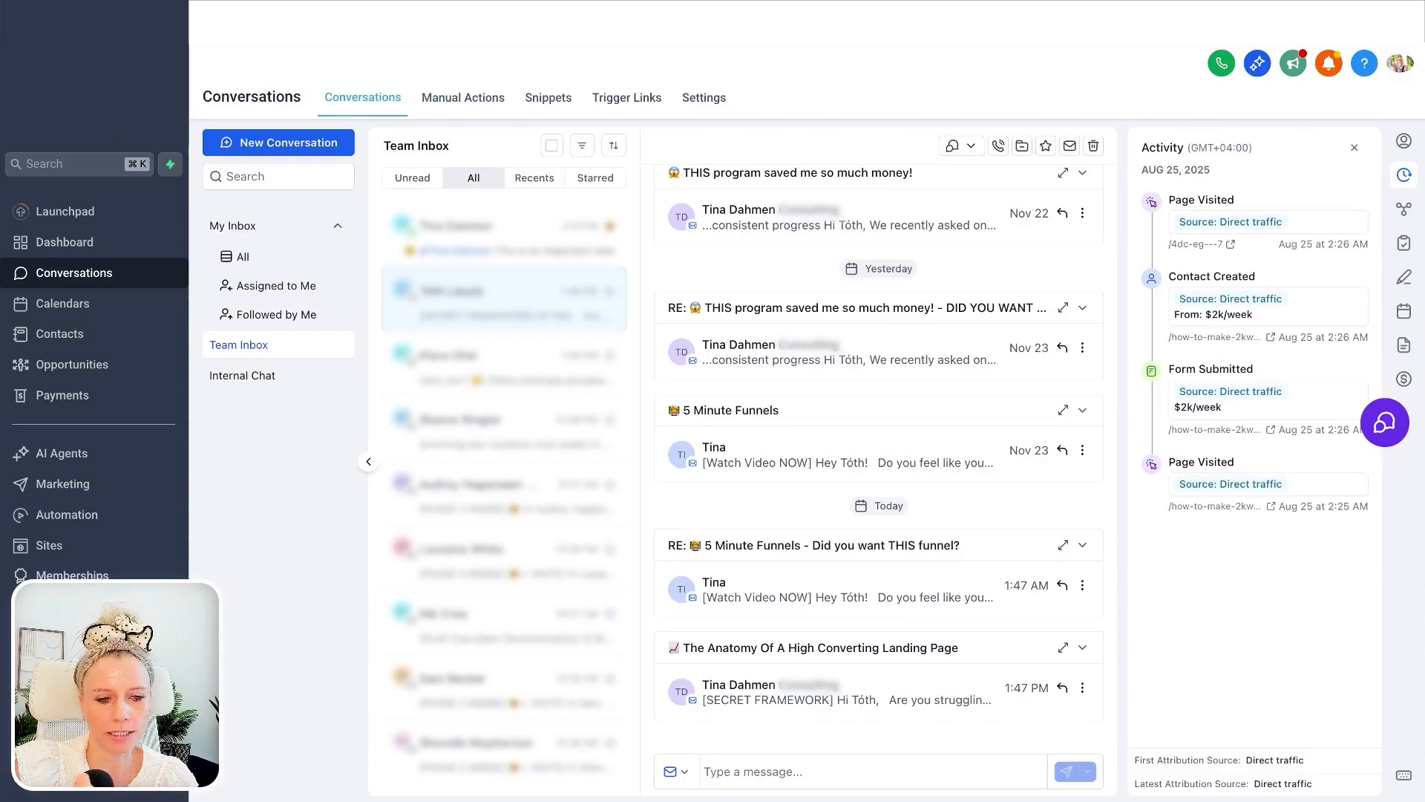
left_click(1404, 211)
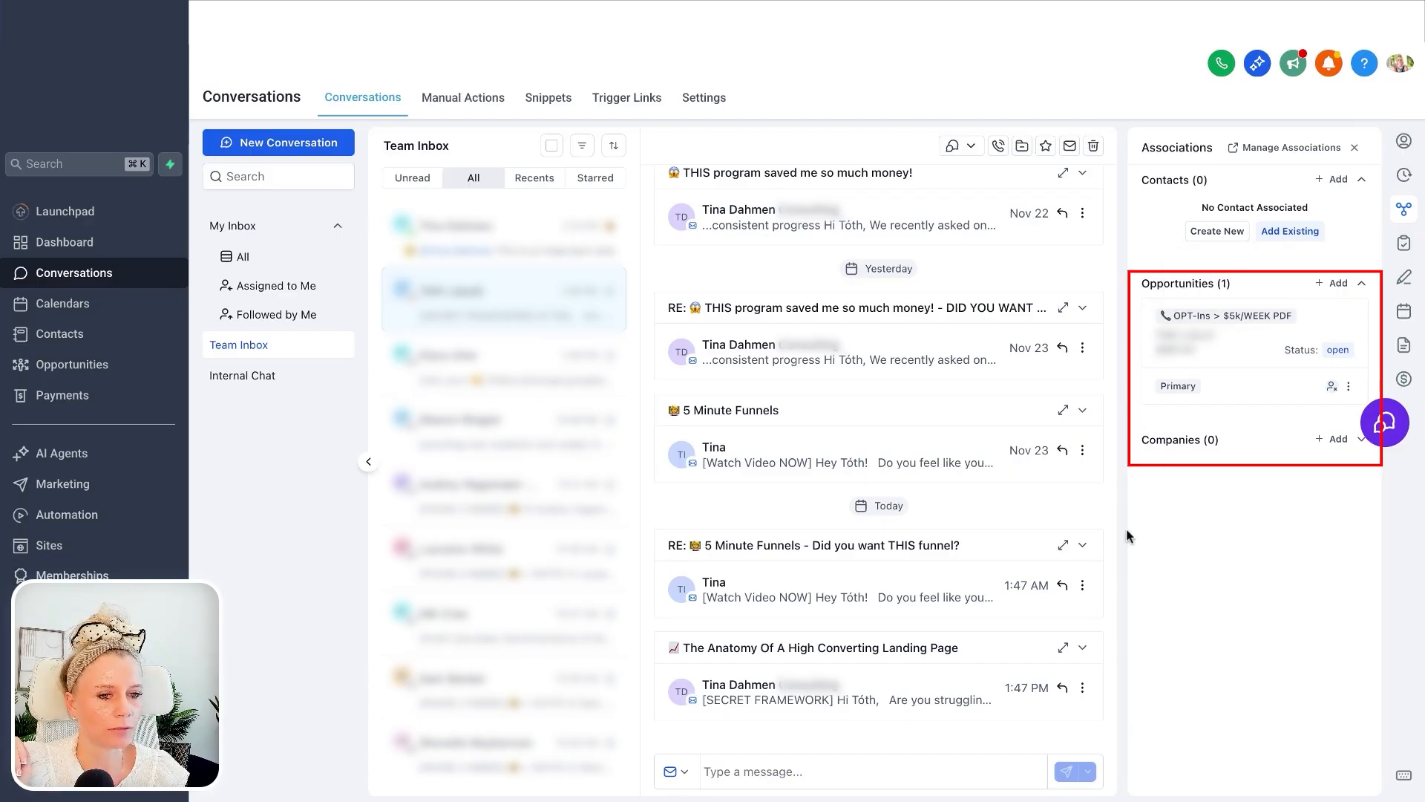
left_click(1362, 439)
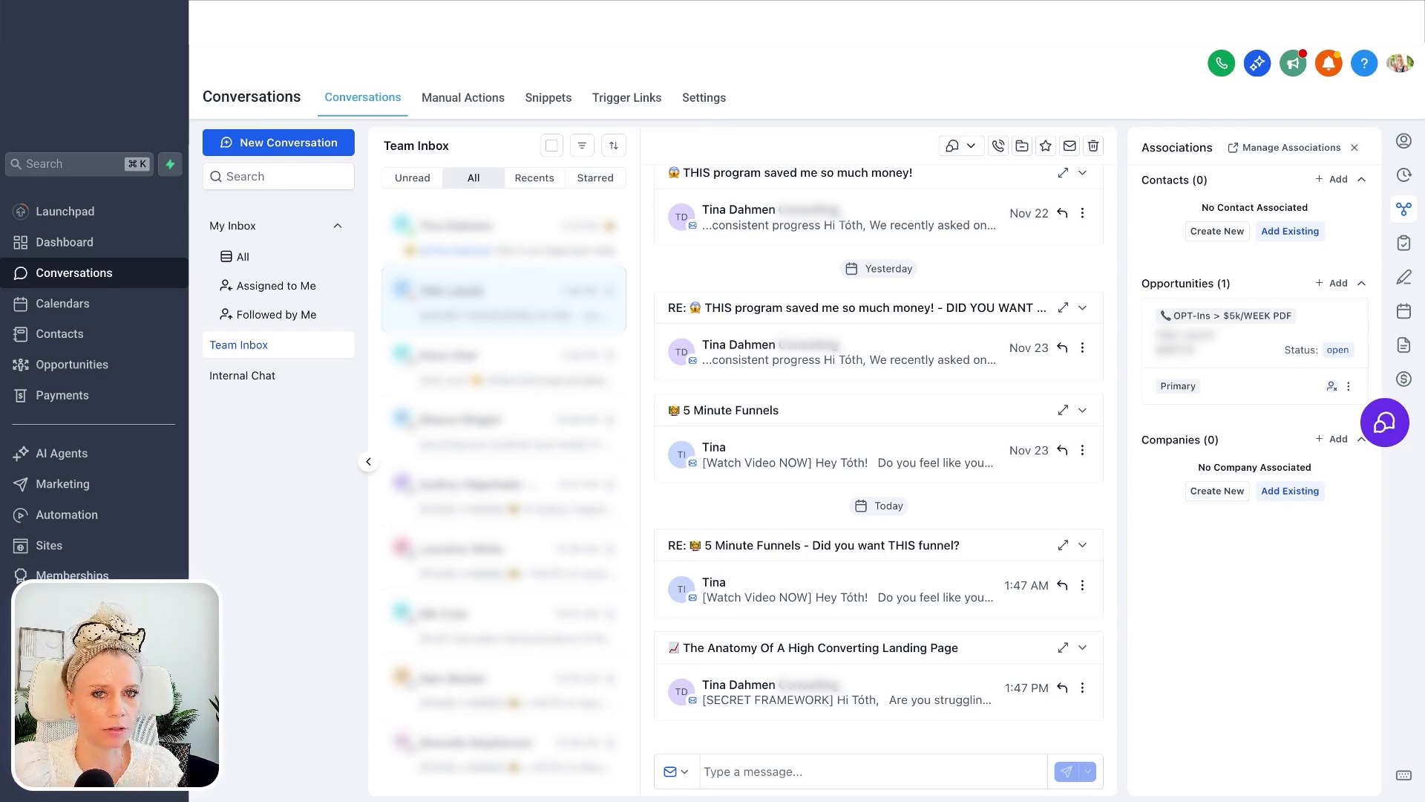
- View the contact's tasks and open the task sorting and filter options
left_click(1404, 243)
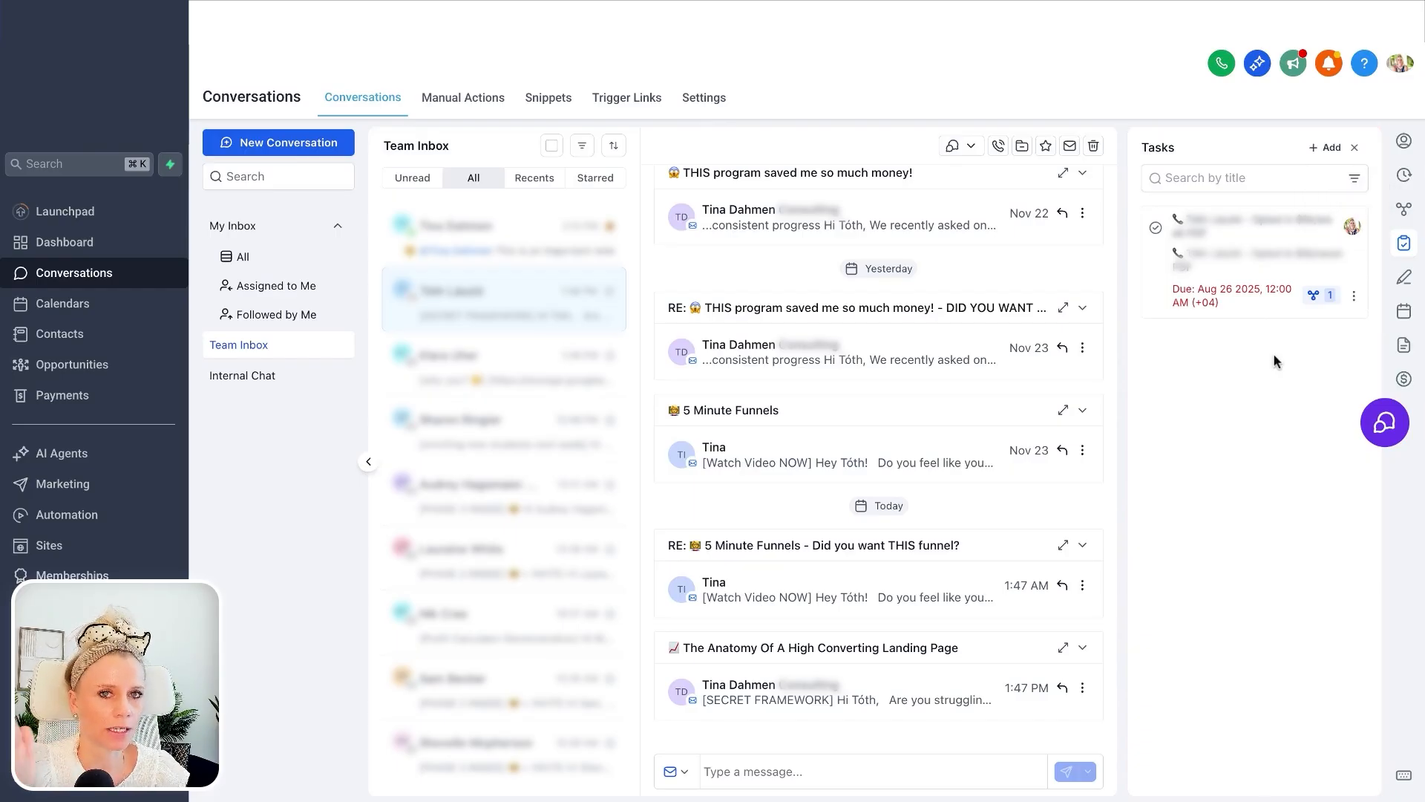
left_click(1358, 300)
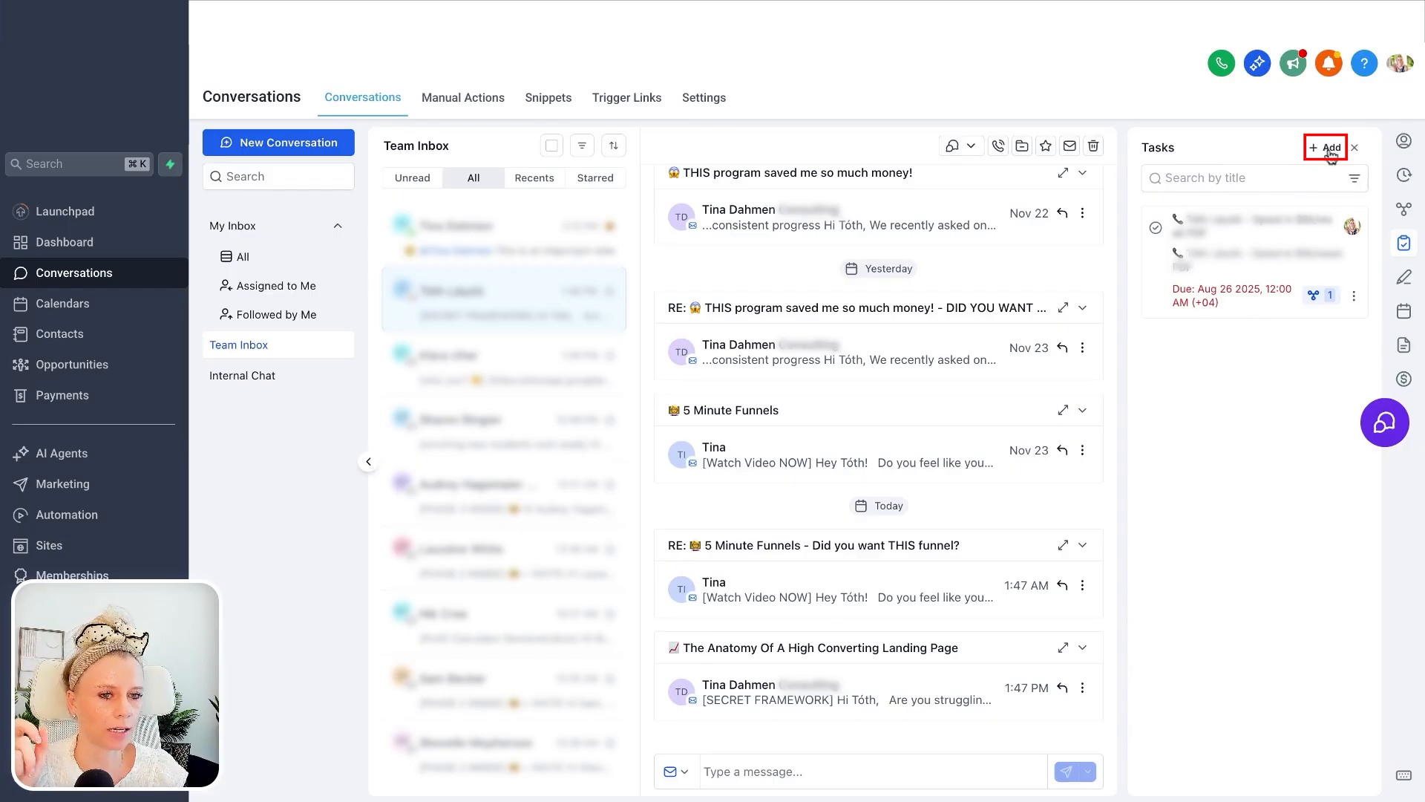
left_click(1354, 178)
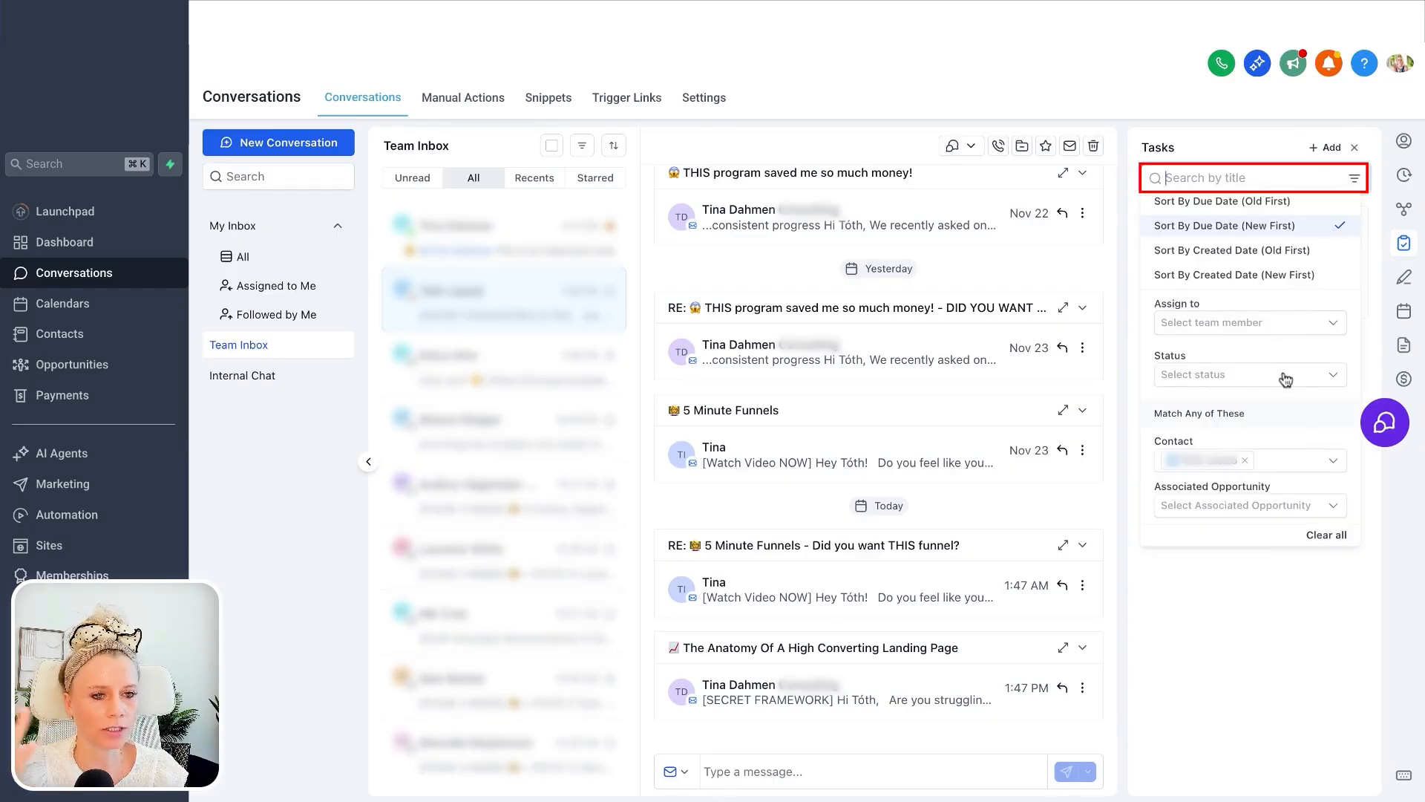
- Add a note to the contact reading "This is a note"
left_click(1403, 279)
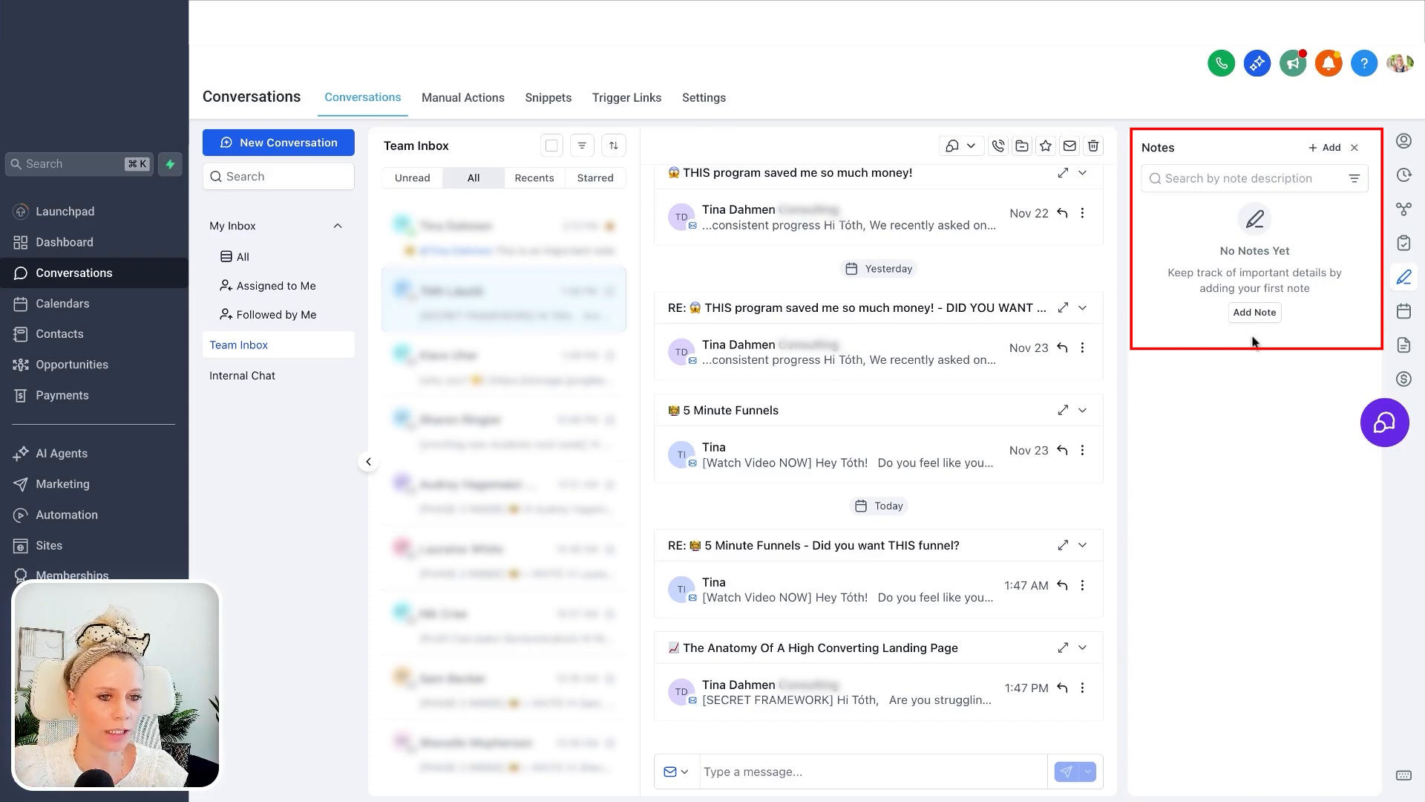
left_click(1254, 312)
type("This is a note")
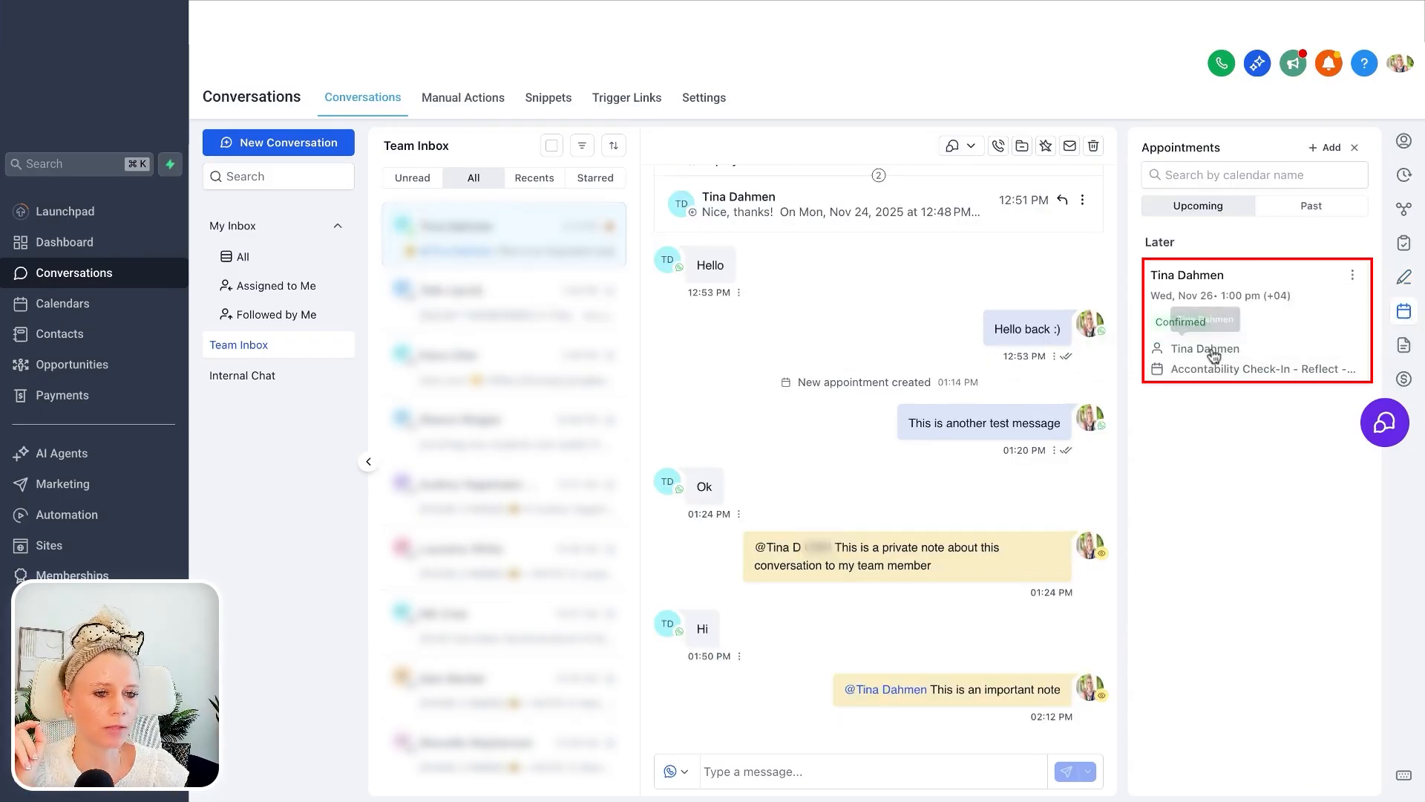
- Check past and upcoming appointments, and book a Confirmed Personal Training Impulse Round Robin appointment for Tue, Nov 25th, 2025, 10:00 am - 10:30 am
left_click(1312, 208)
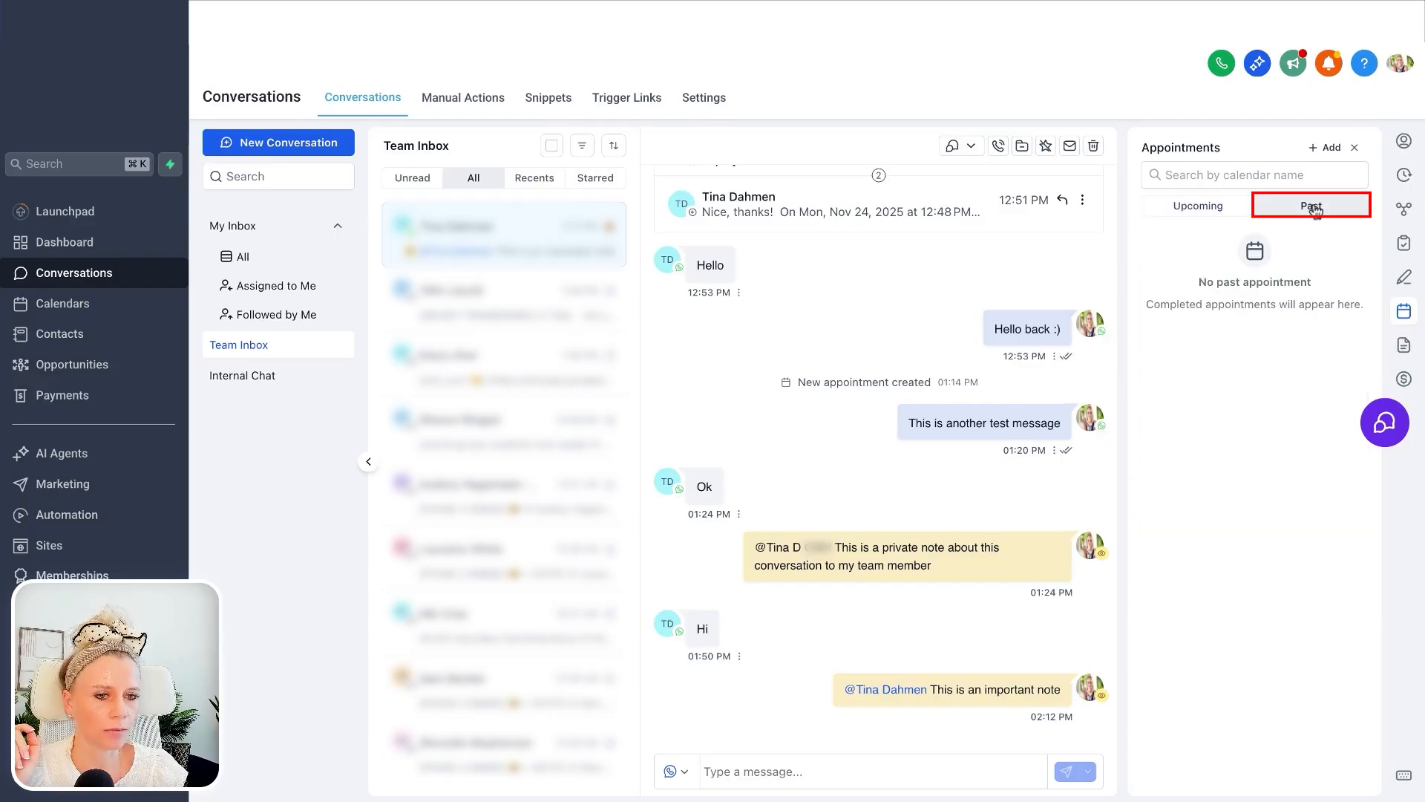
left_click(1229, 204)
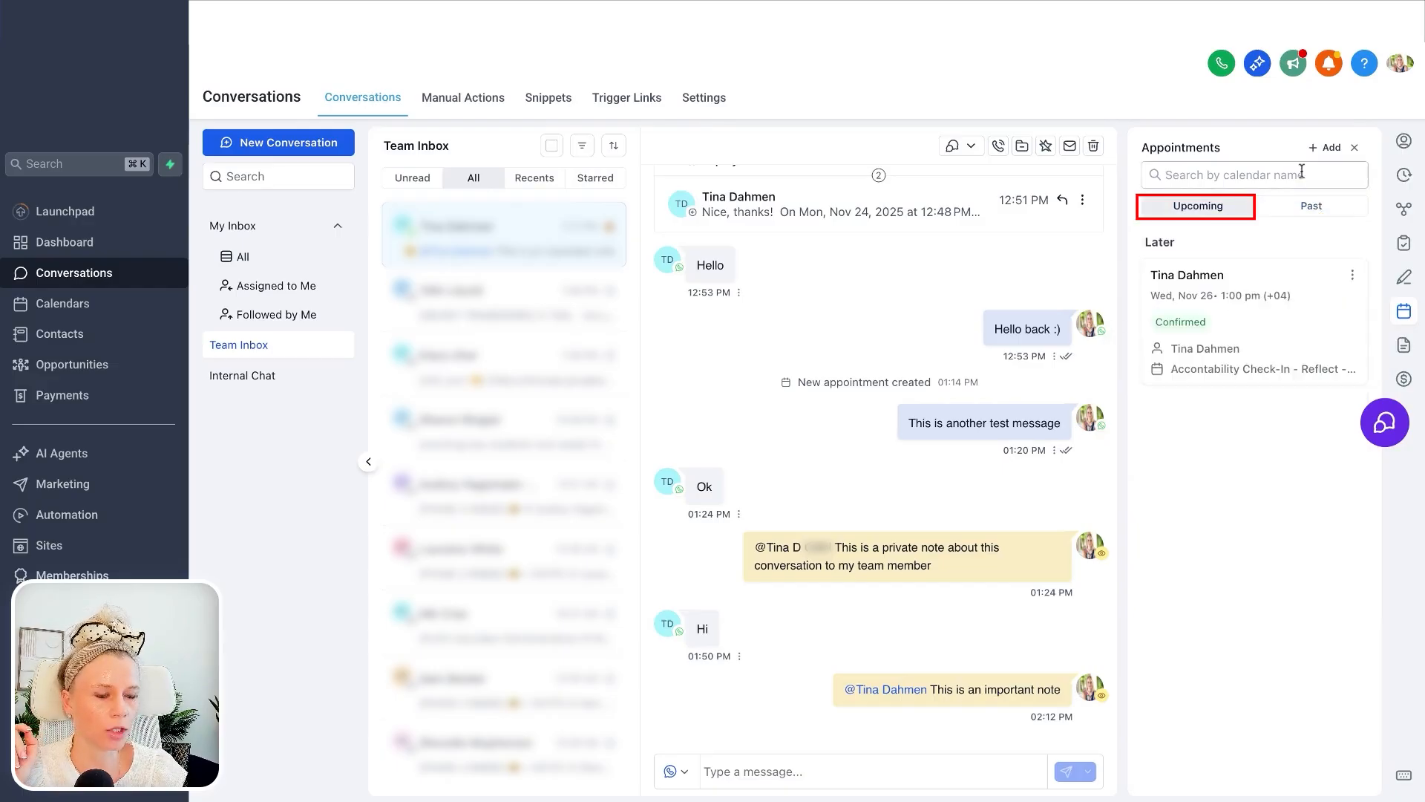
left_click(1326, 147)
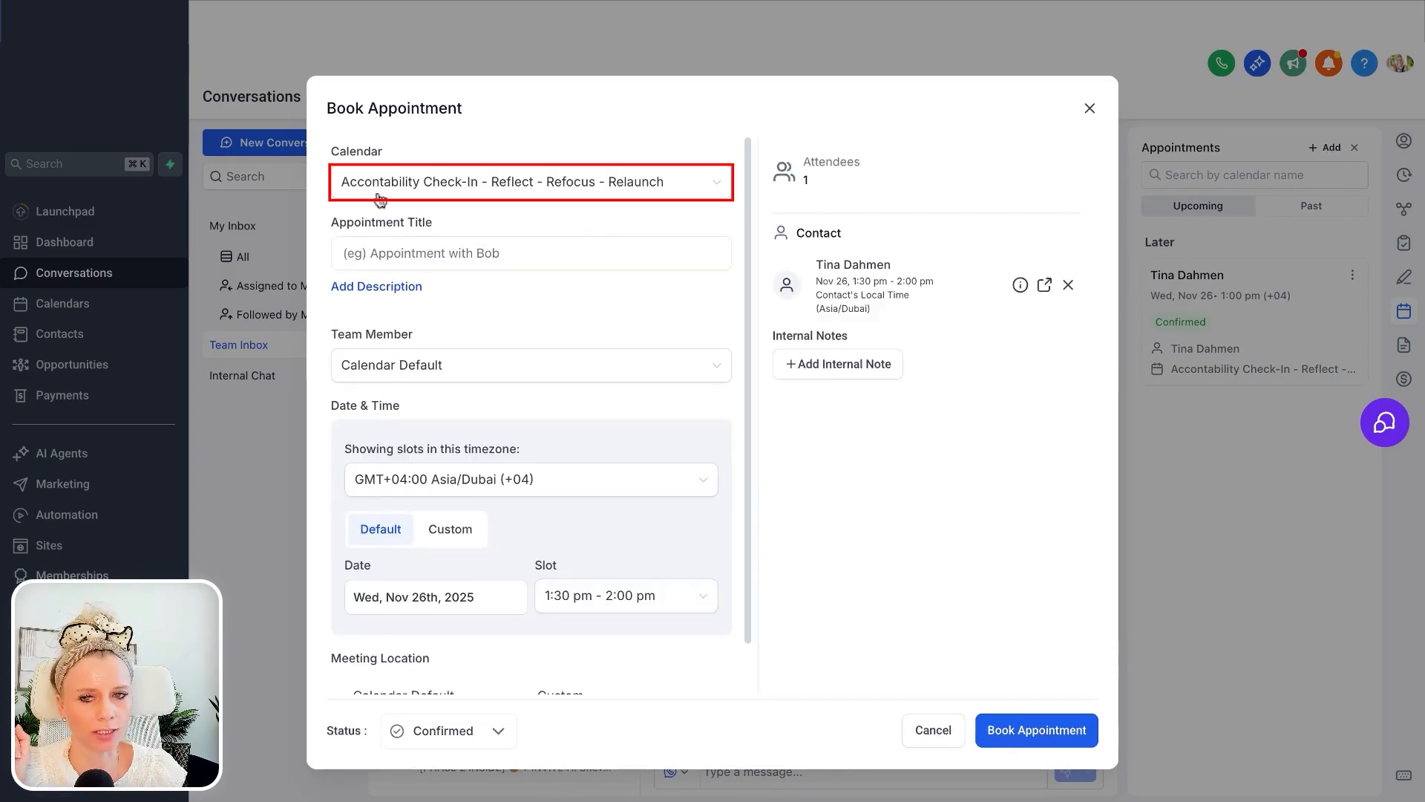
left_click(380, 194)
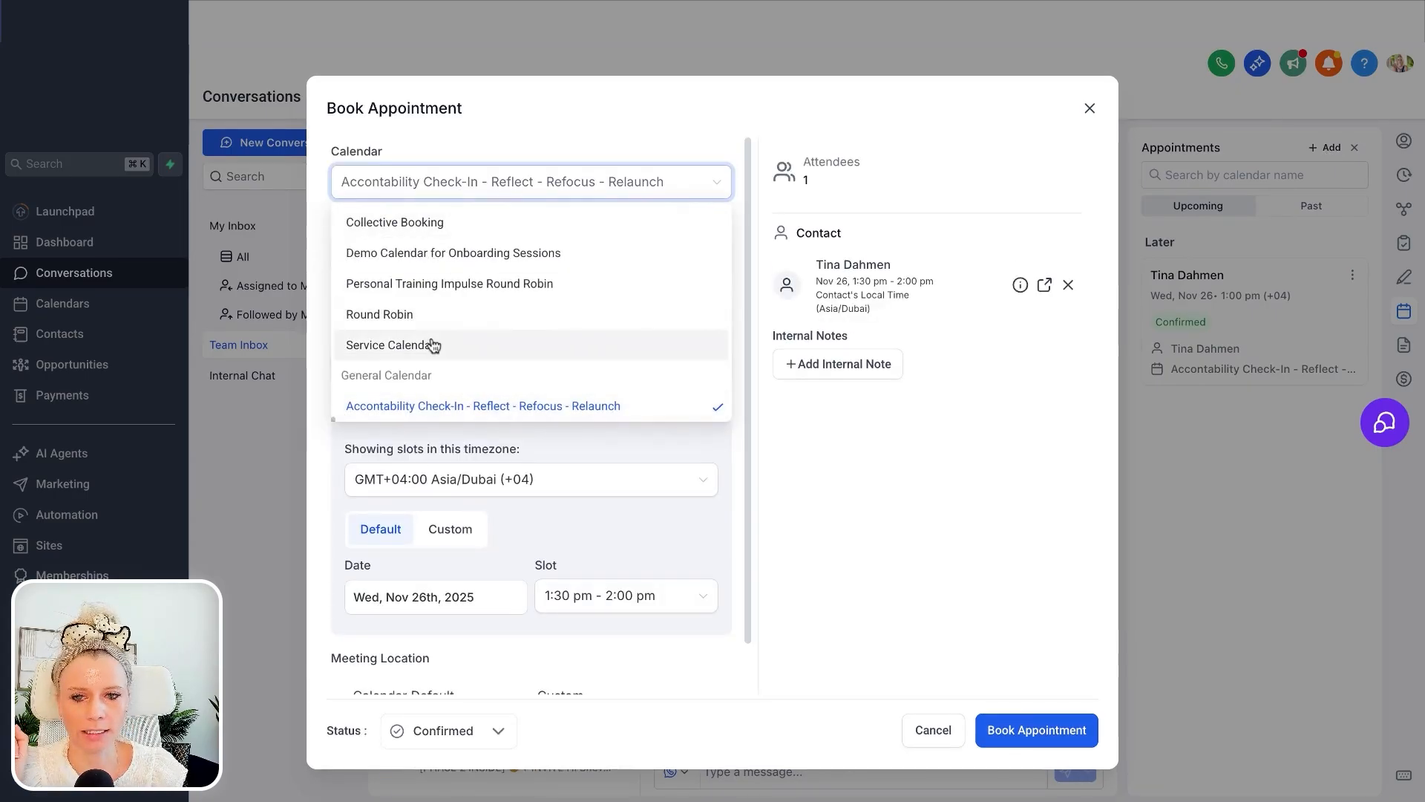
left_click(533, 285)
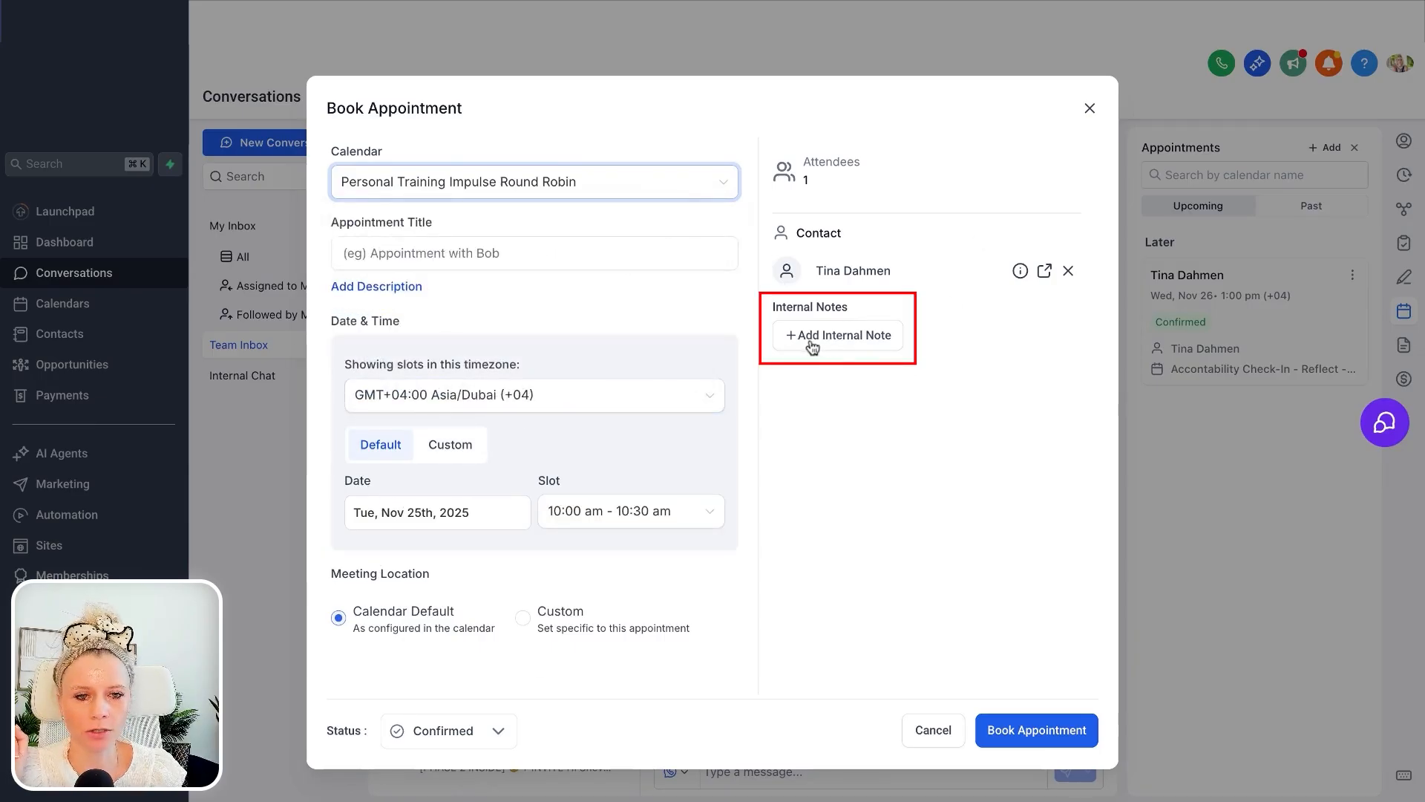
left_click(481, 732)
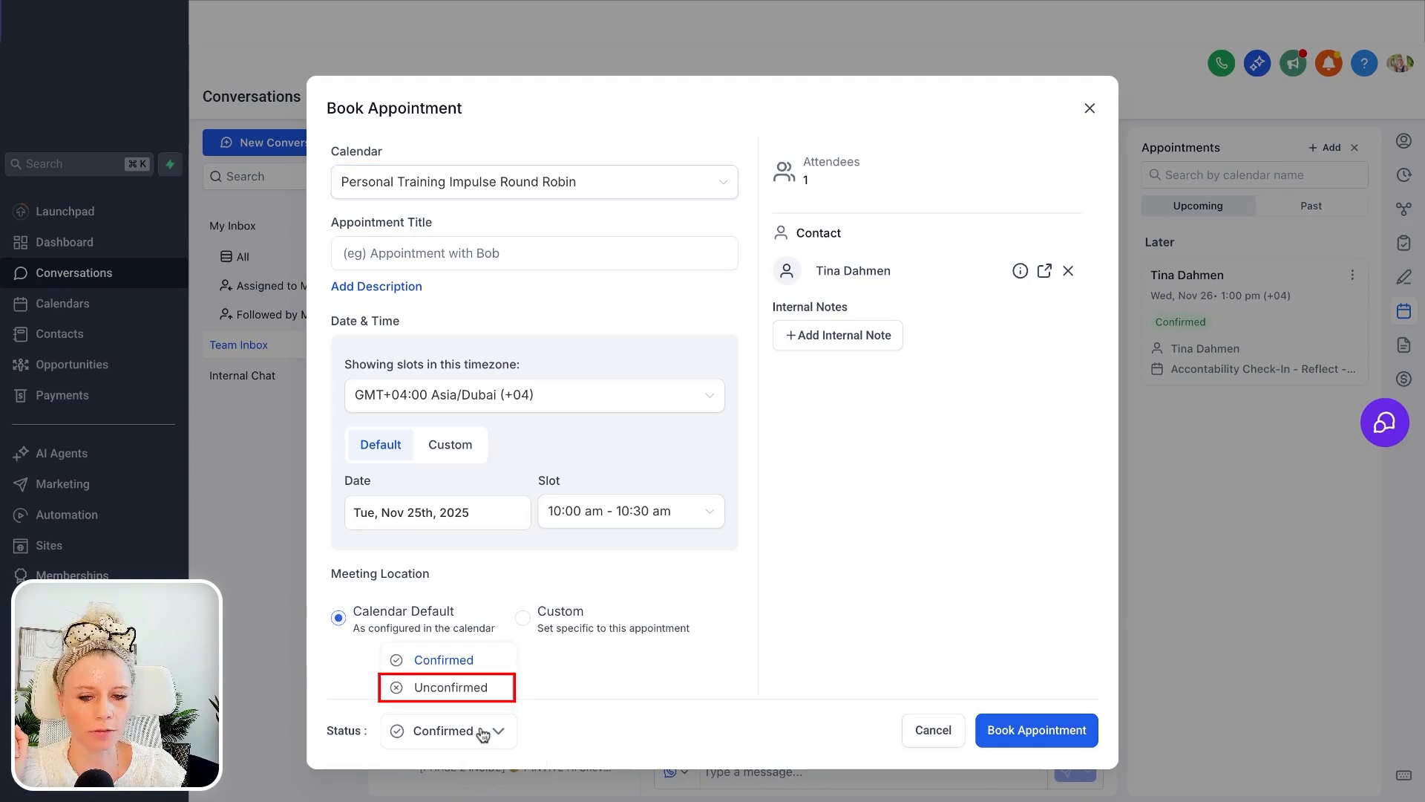
left_click(998, 730)
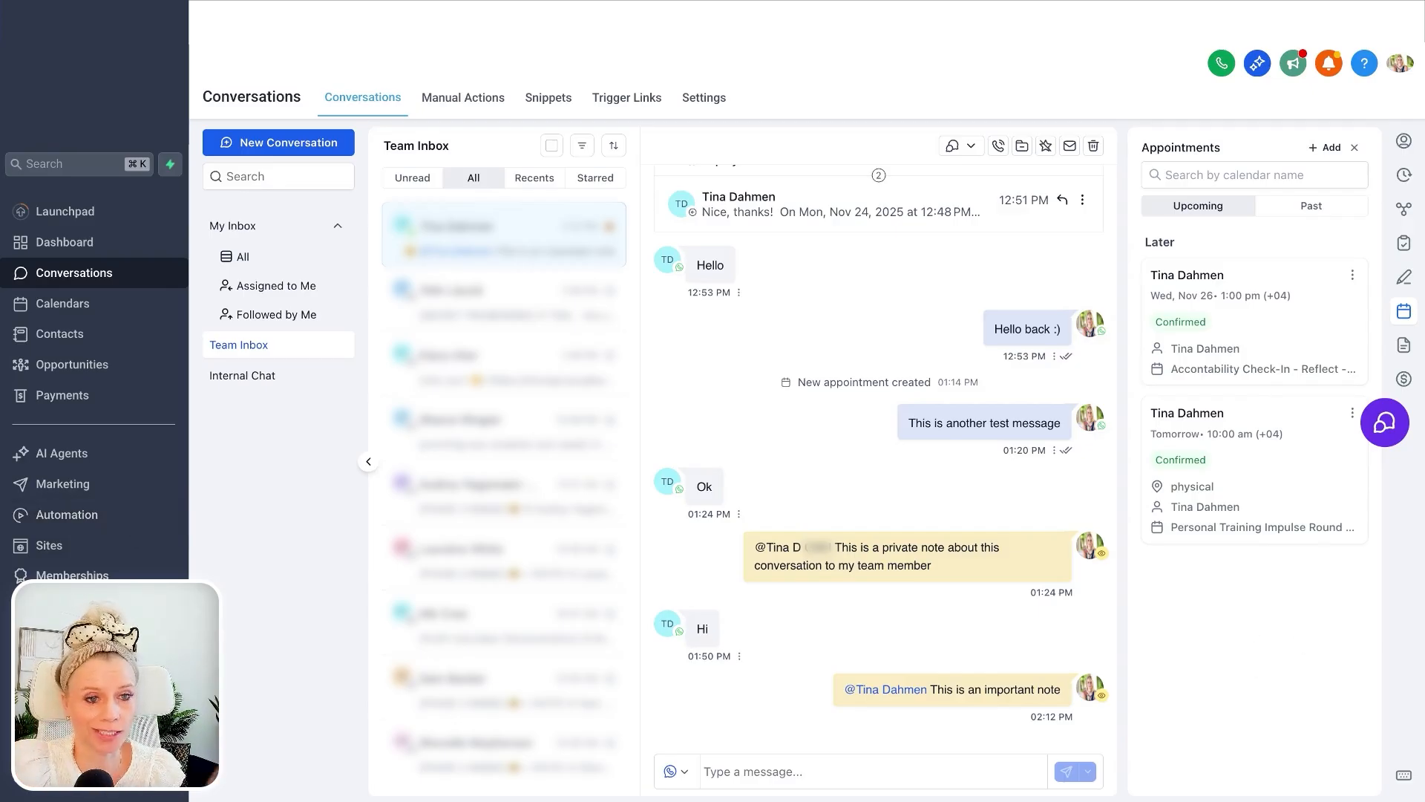
- Open the contact's documents and preview the file 3.jpg
left_click(1404, 345)
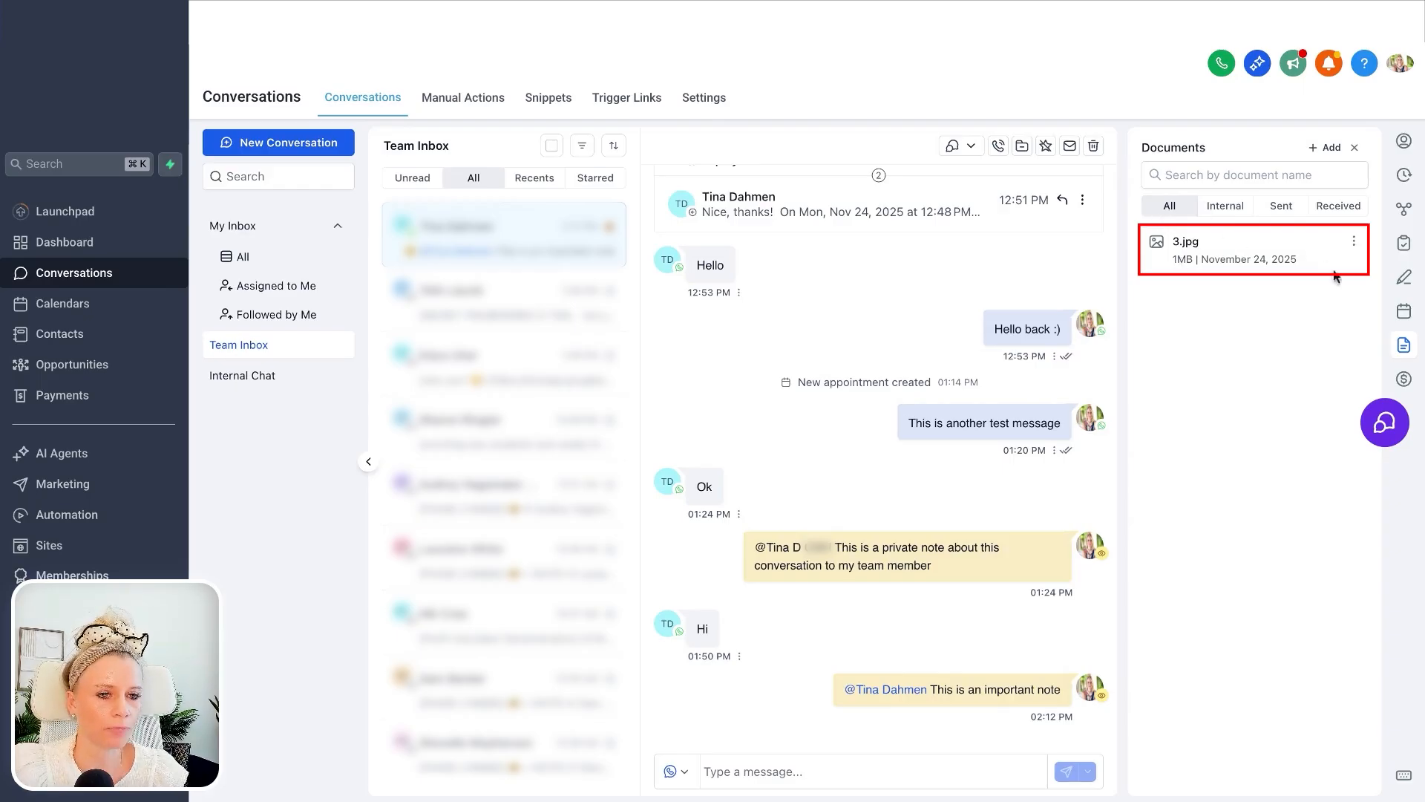
left_click(1354, 241)
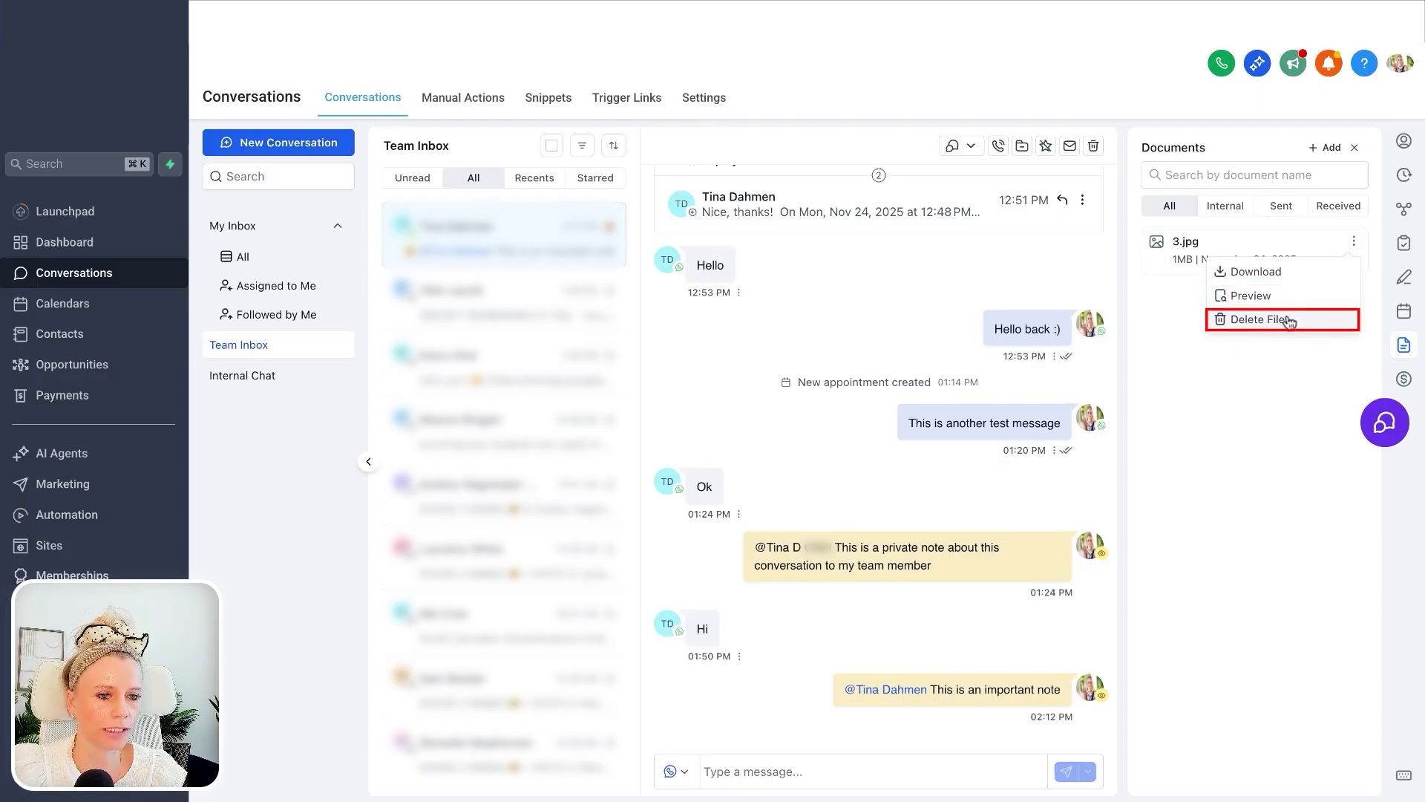
left_click(1268, 301)
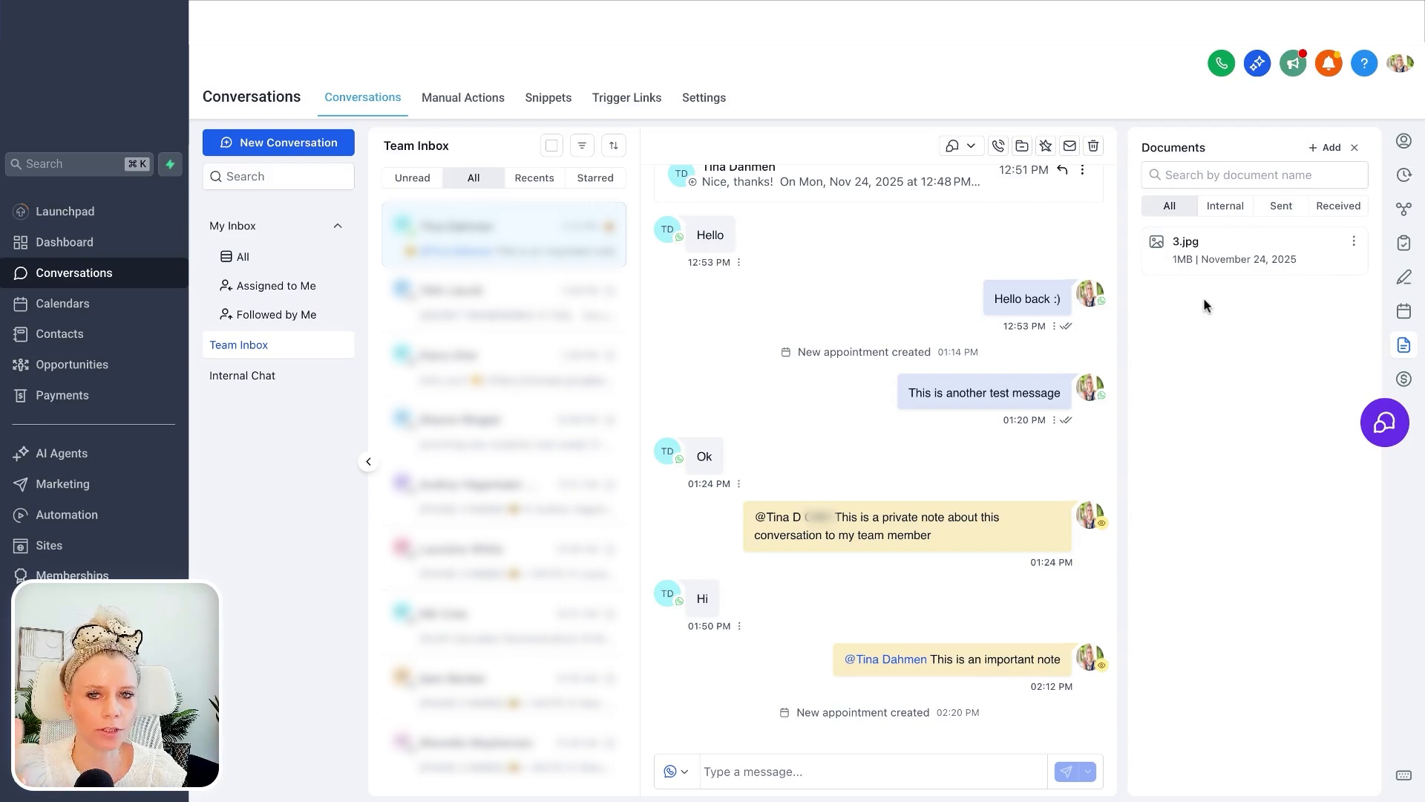
- Look through the contact's Internal, Sent and Received documents
left_click(1225, 206)
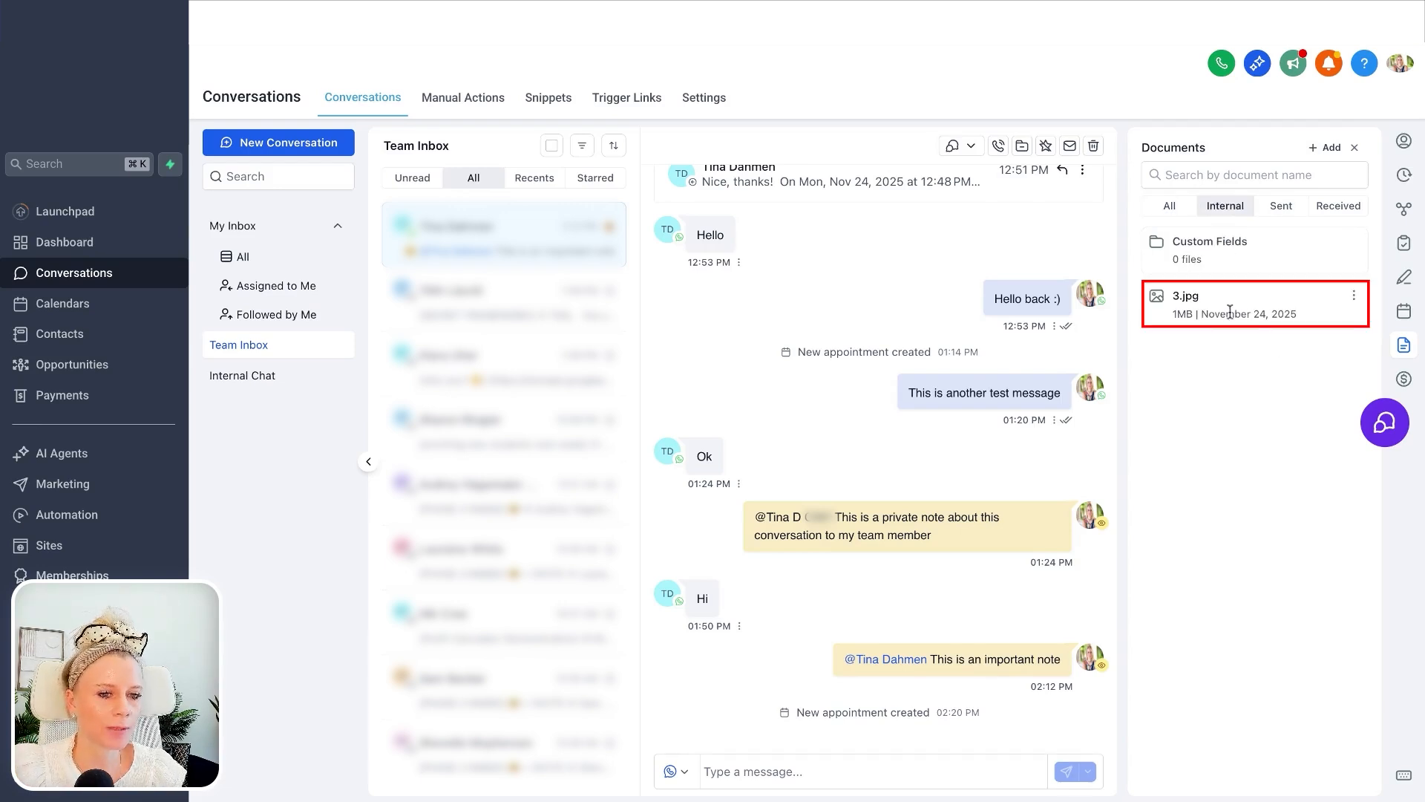
left_click(1282, 207)
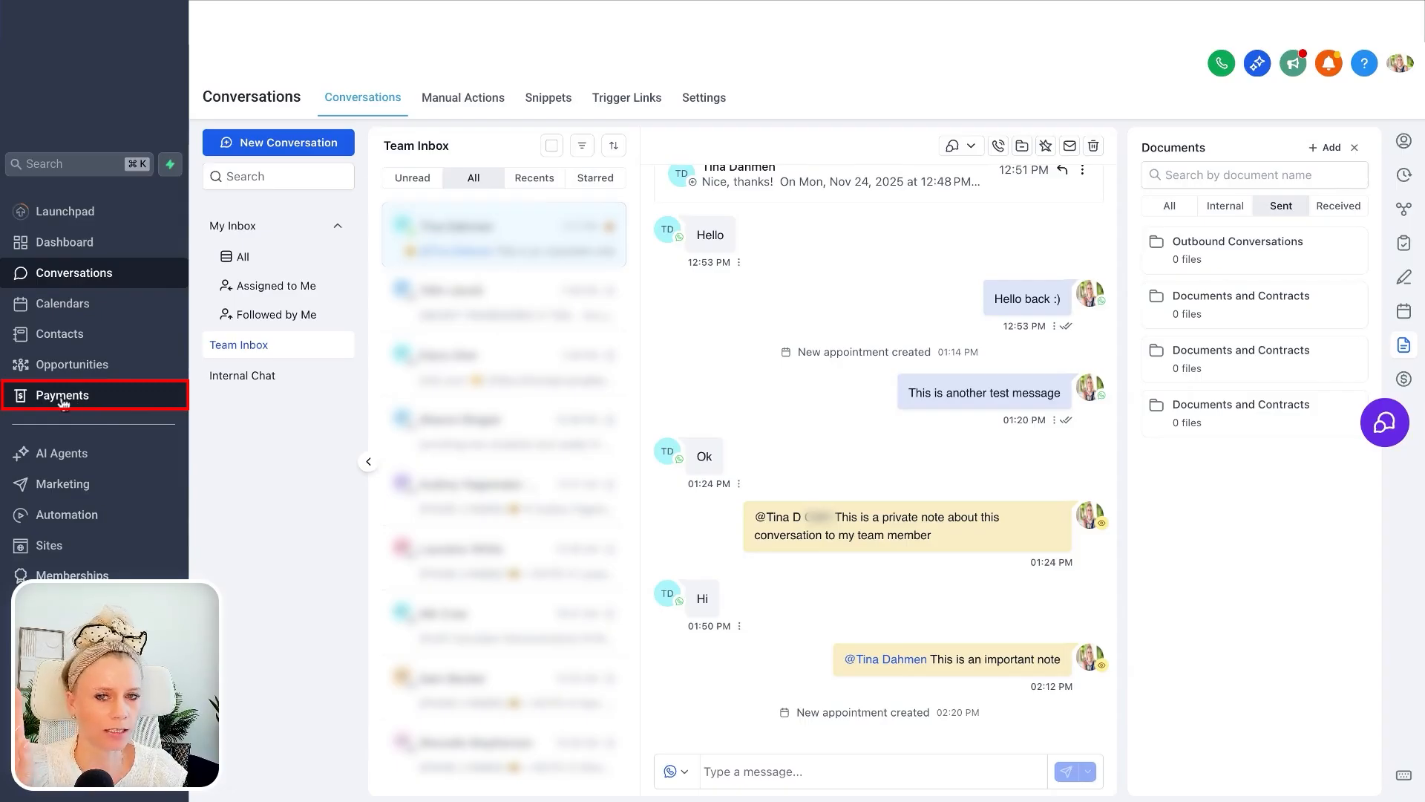
left_click(1342, 208)
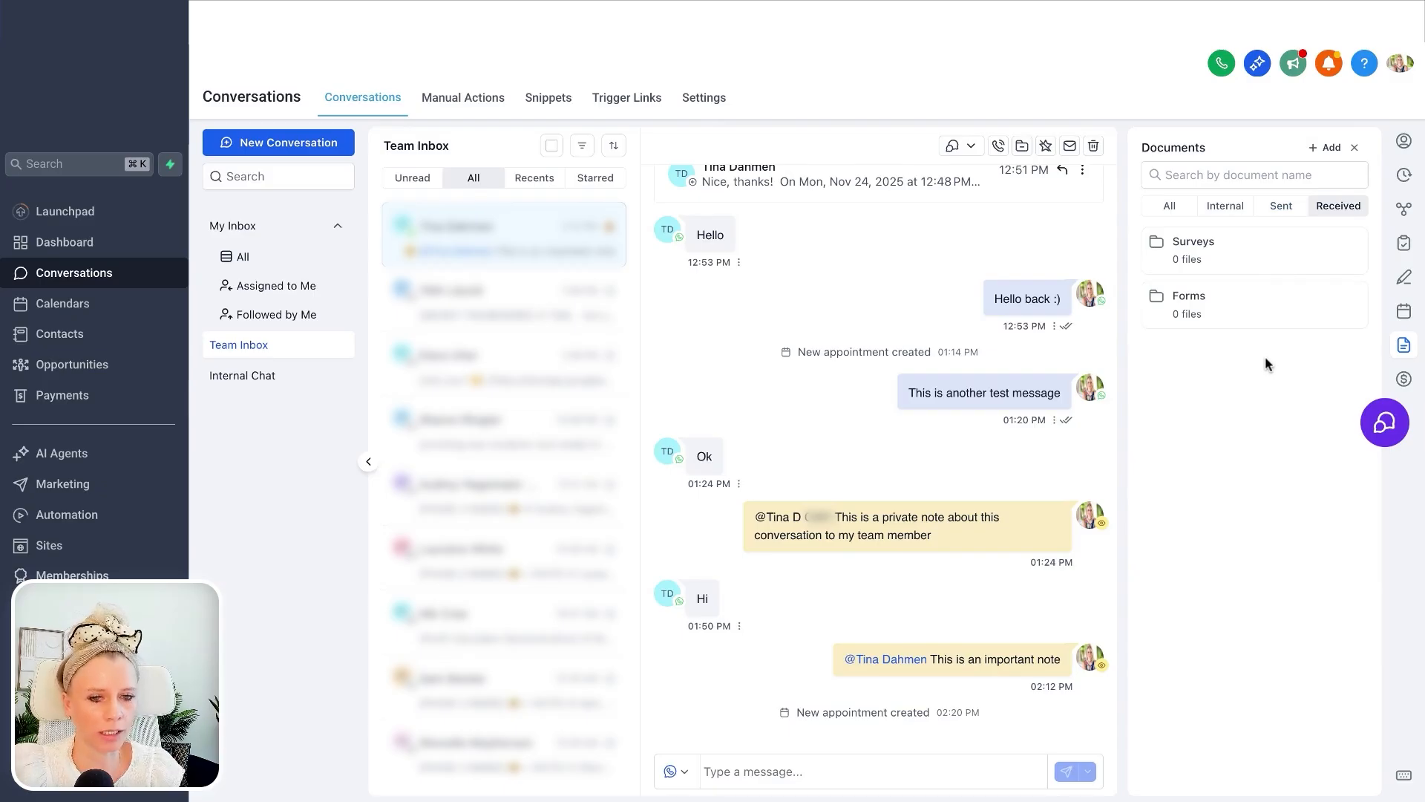
- Add the attachment from the "Here is a document" email to the contact's documents
scroll(964, 514, "up", 2)
scroll(963, 513, "down", 2)
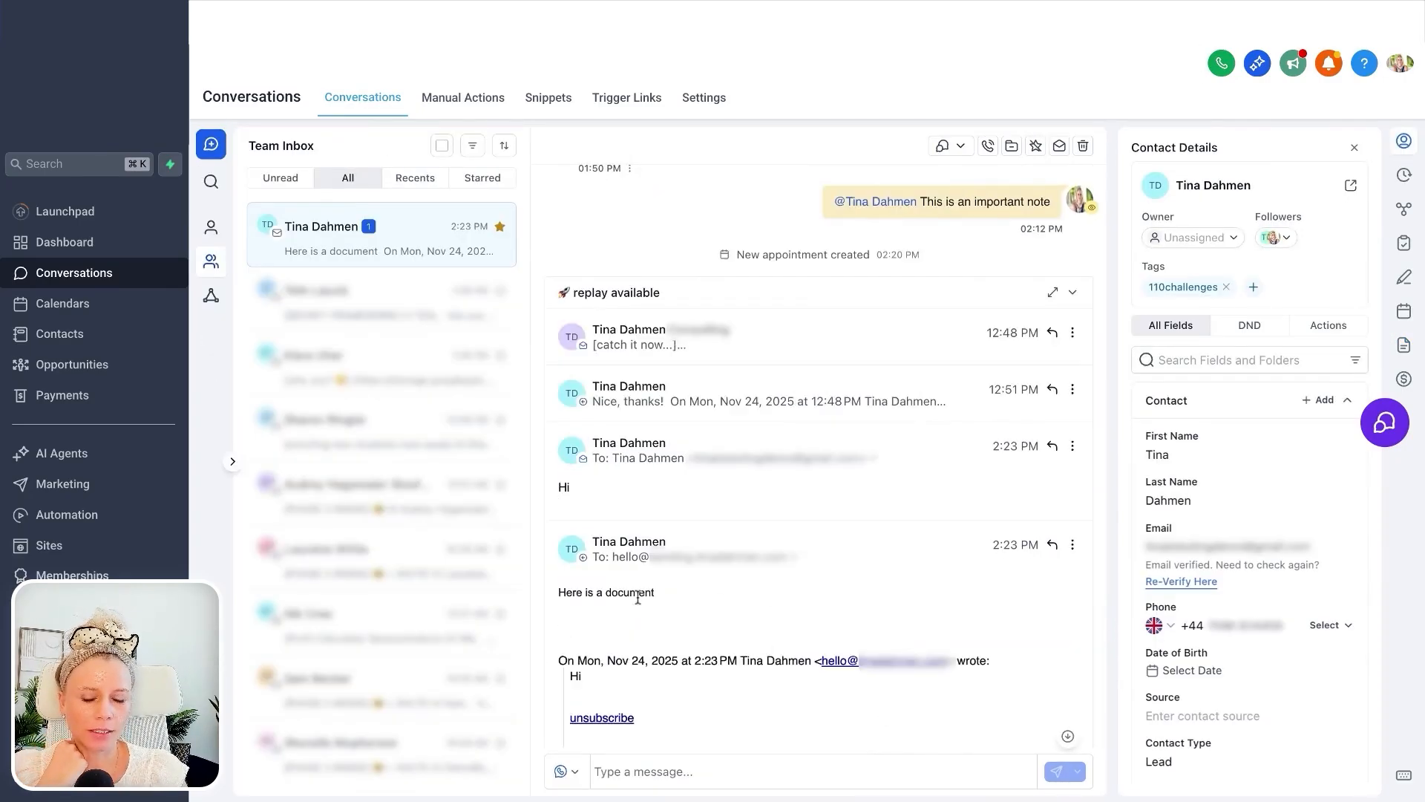
scroll(786, 591, "down", 1)
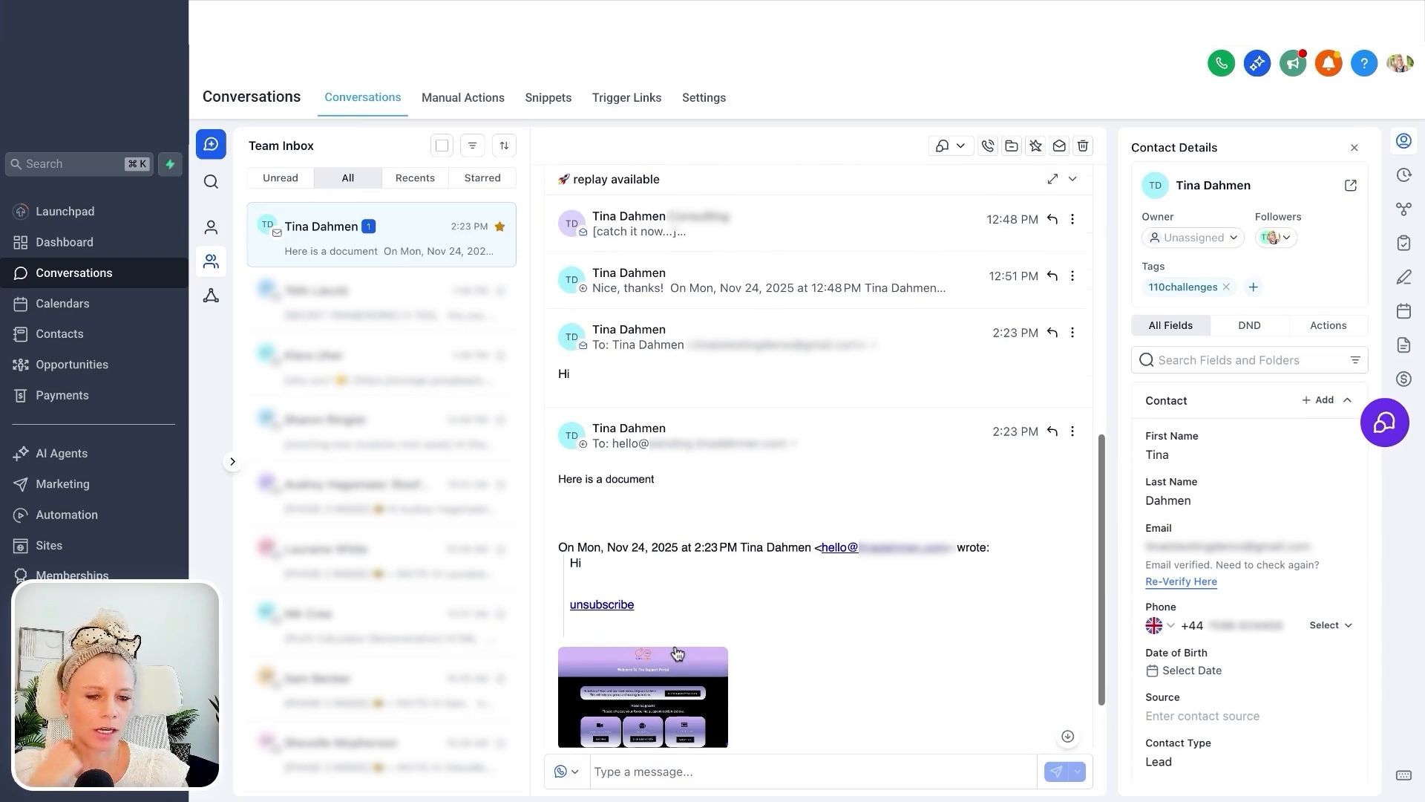
left_click(1073, 432)
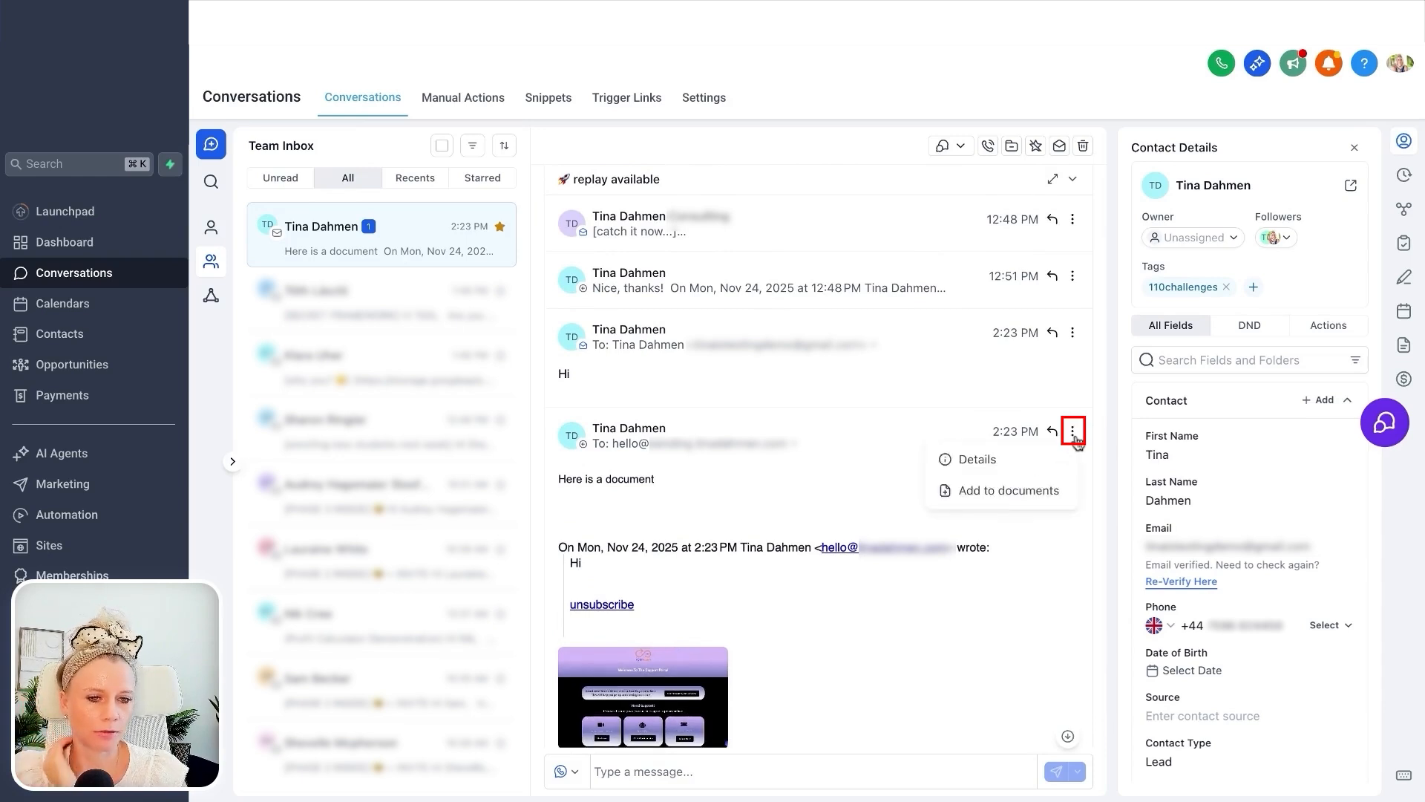
left_click(1034, 491)
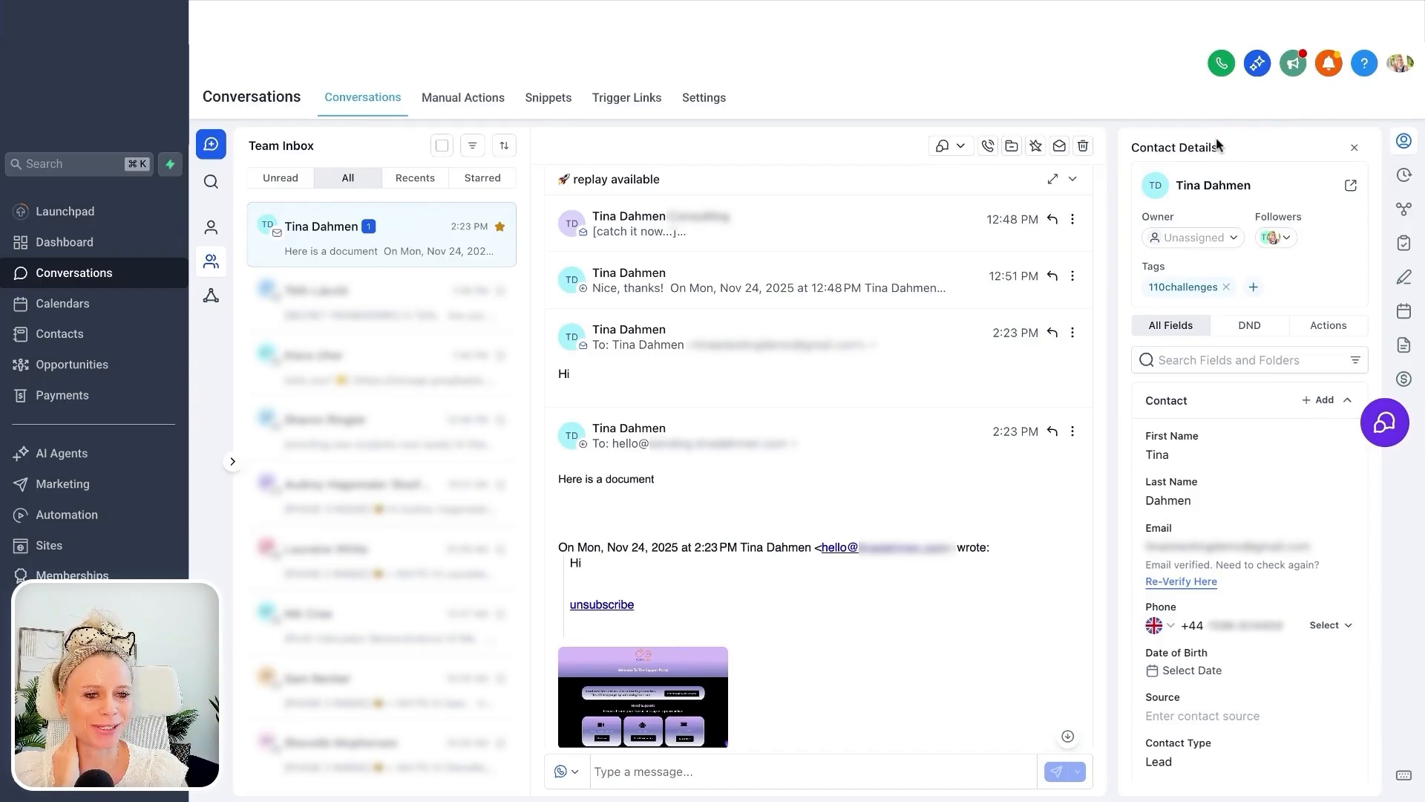
- Check the contact's full document list against the attachment in the email thread
left_click(1405, 345)
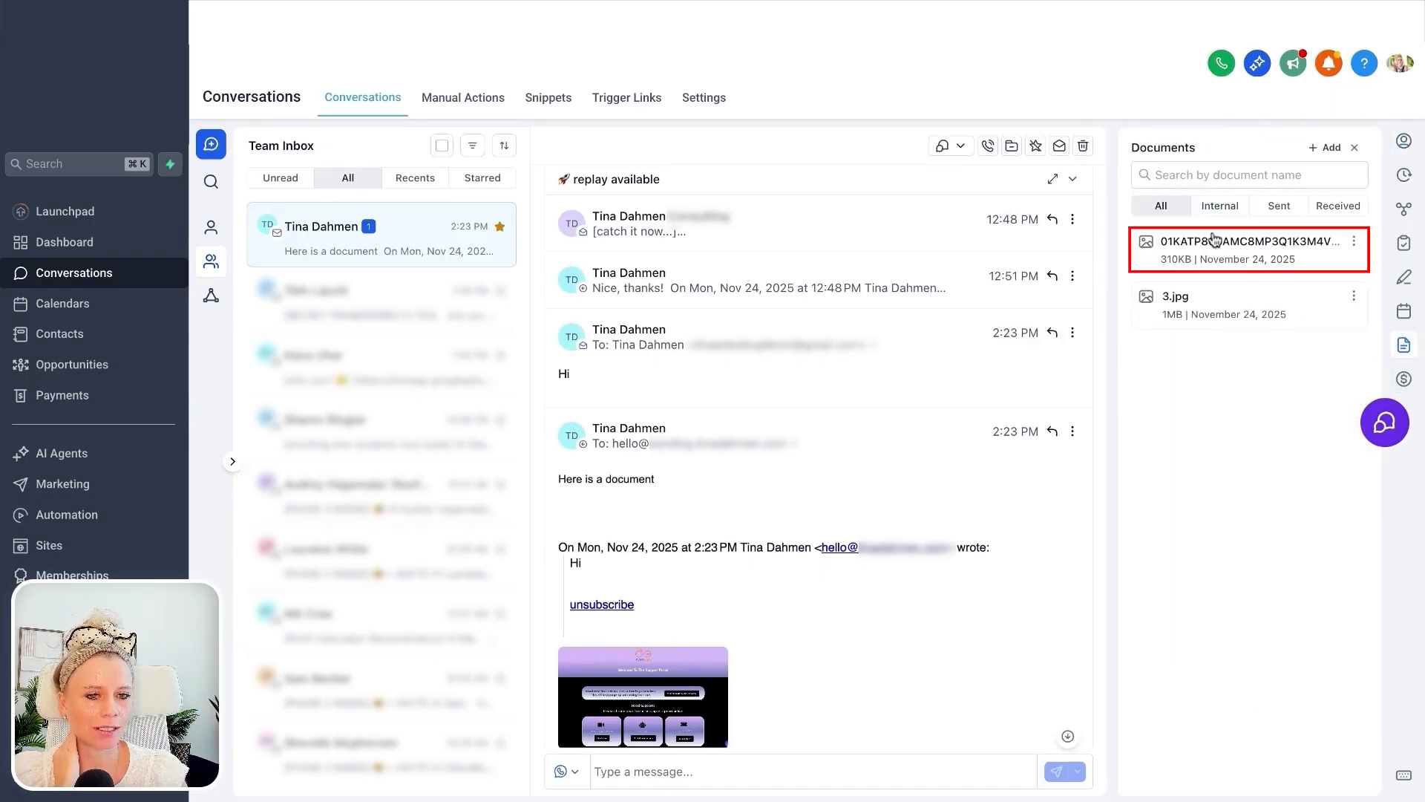
scroll(805, 538, "down", 1)
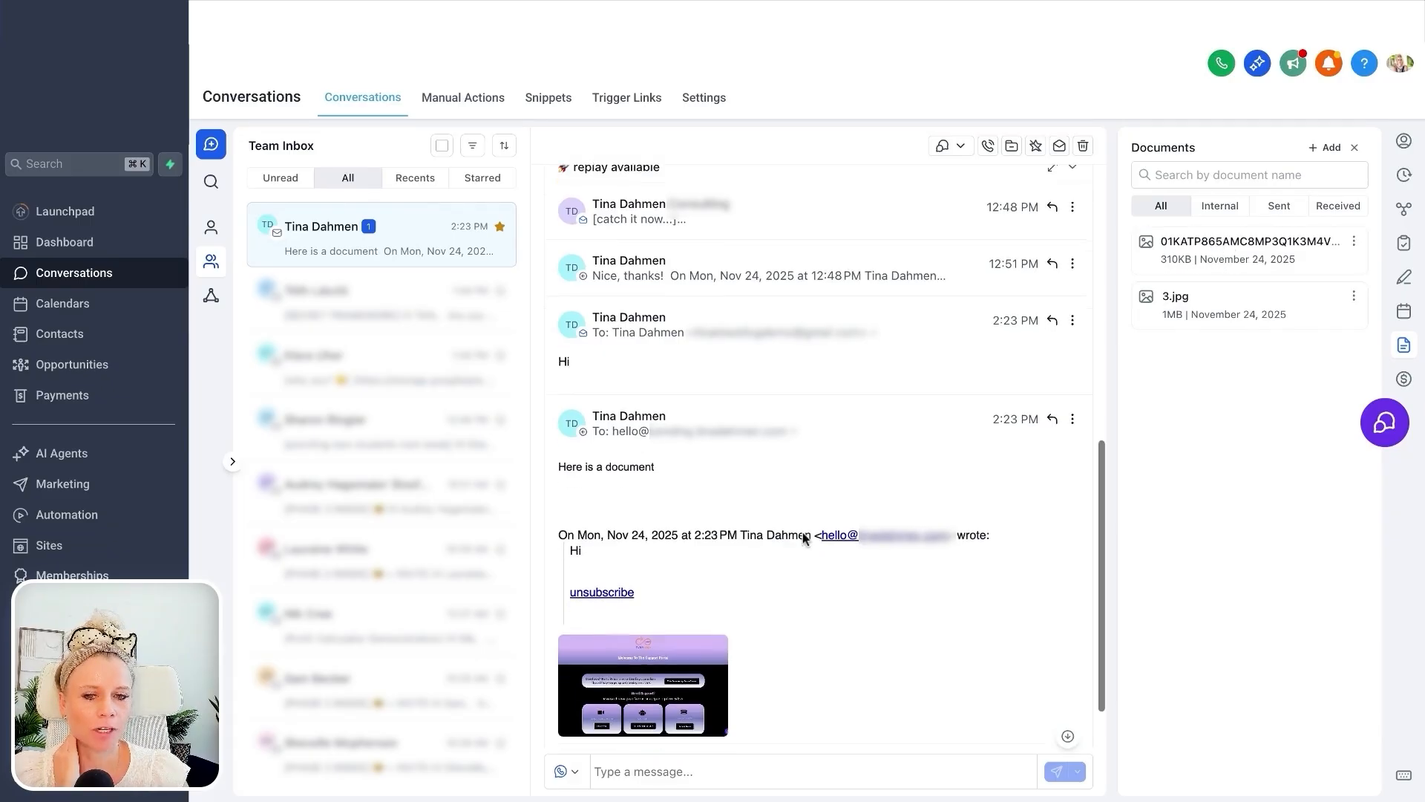
scroll(805, 536, "up", 1)
scroll(788, 412, "up", 1)
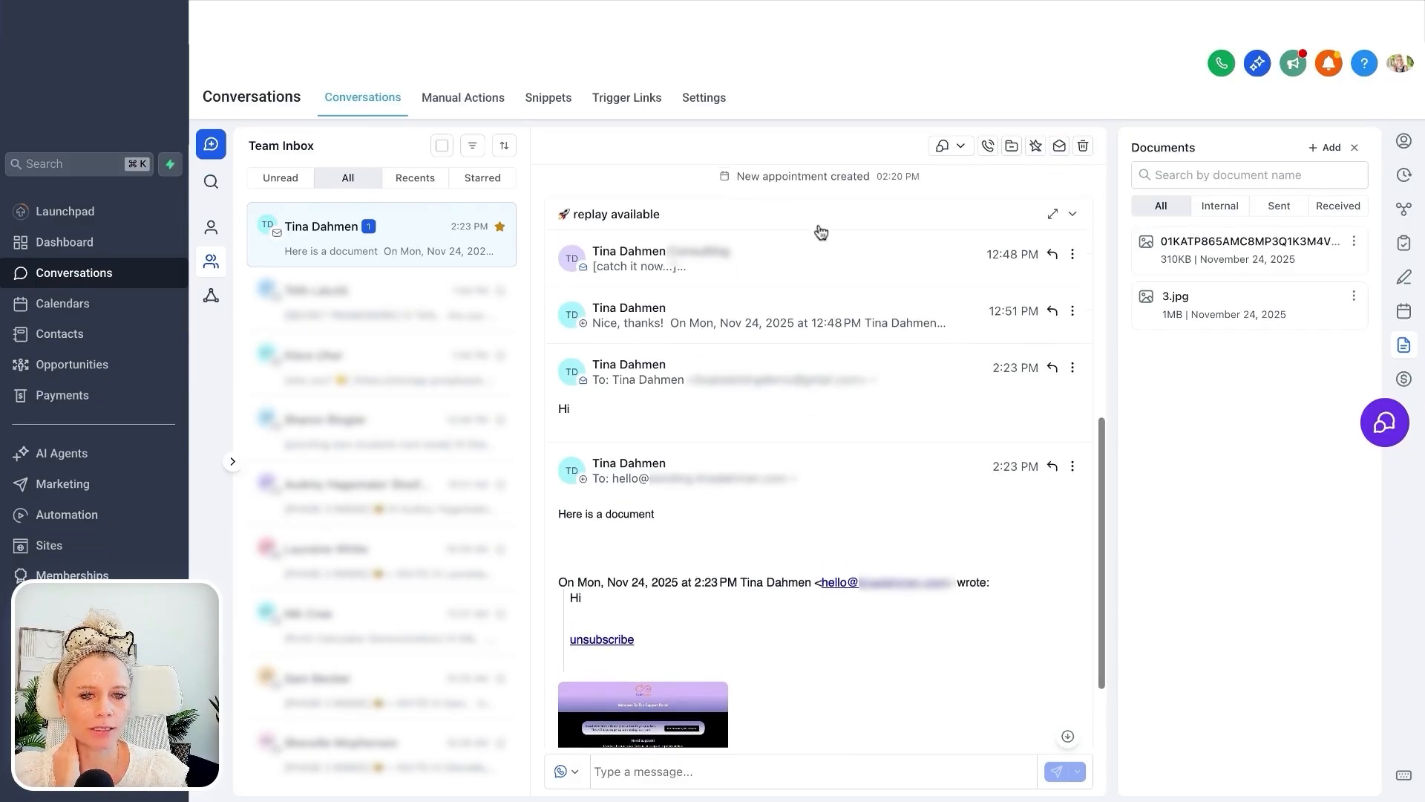
- Reply "received" to the contact's "Here is a document" email and send it
left_click(1053, 468)
type("received")
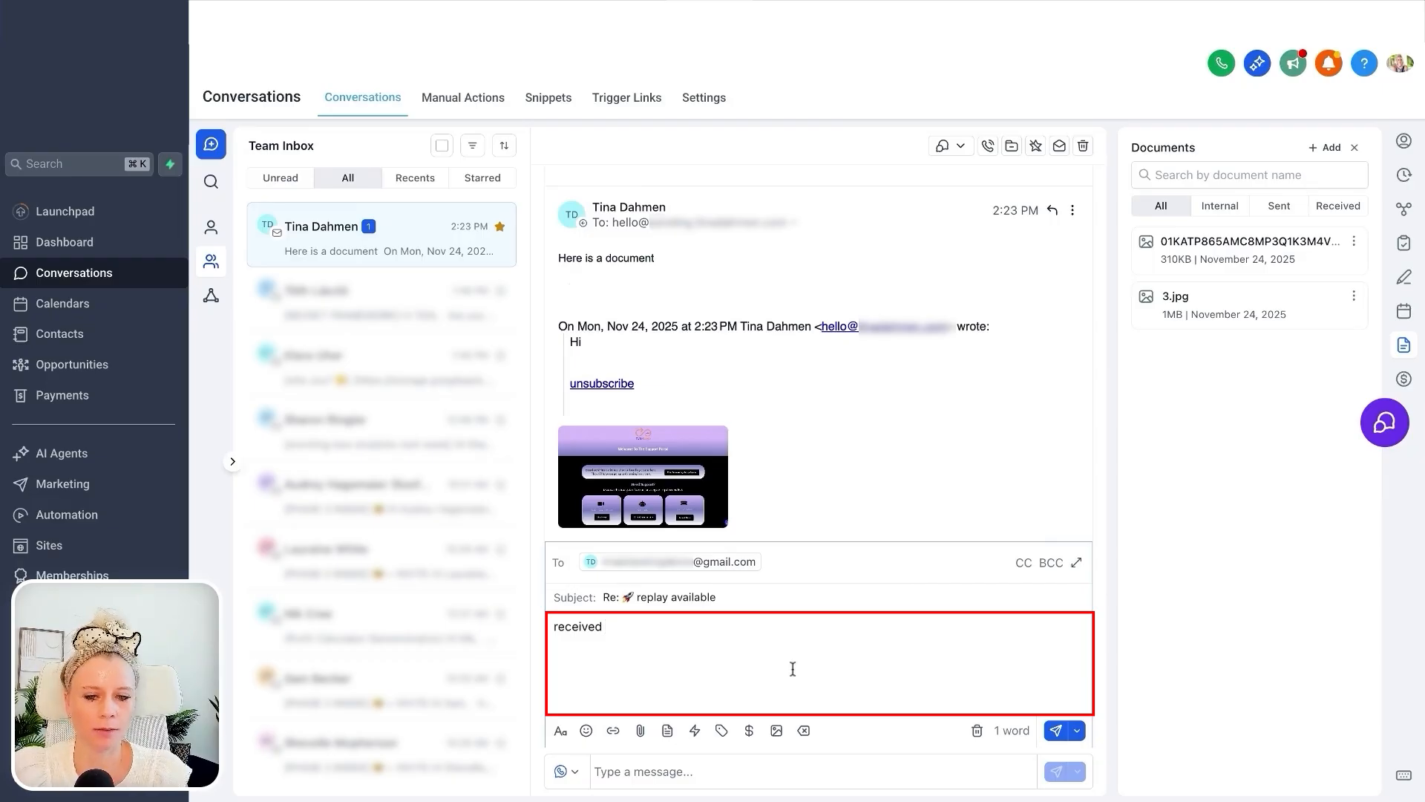
left_click(1055, 731)
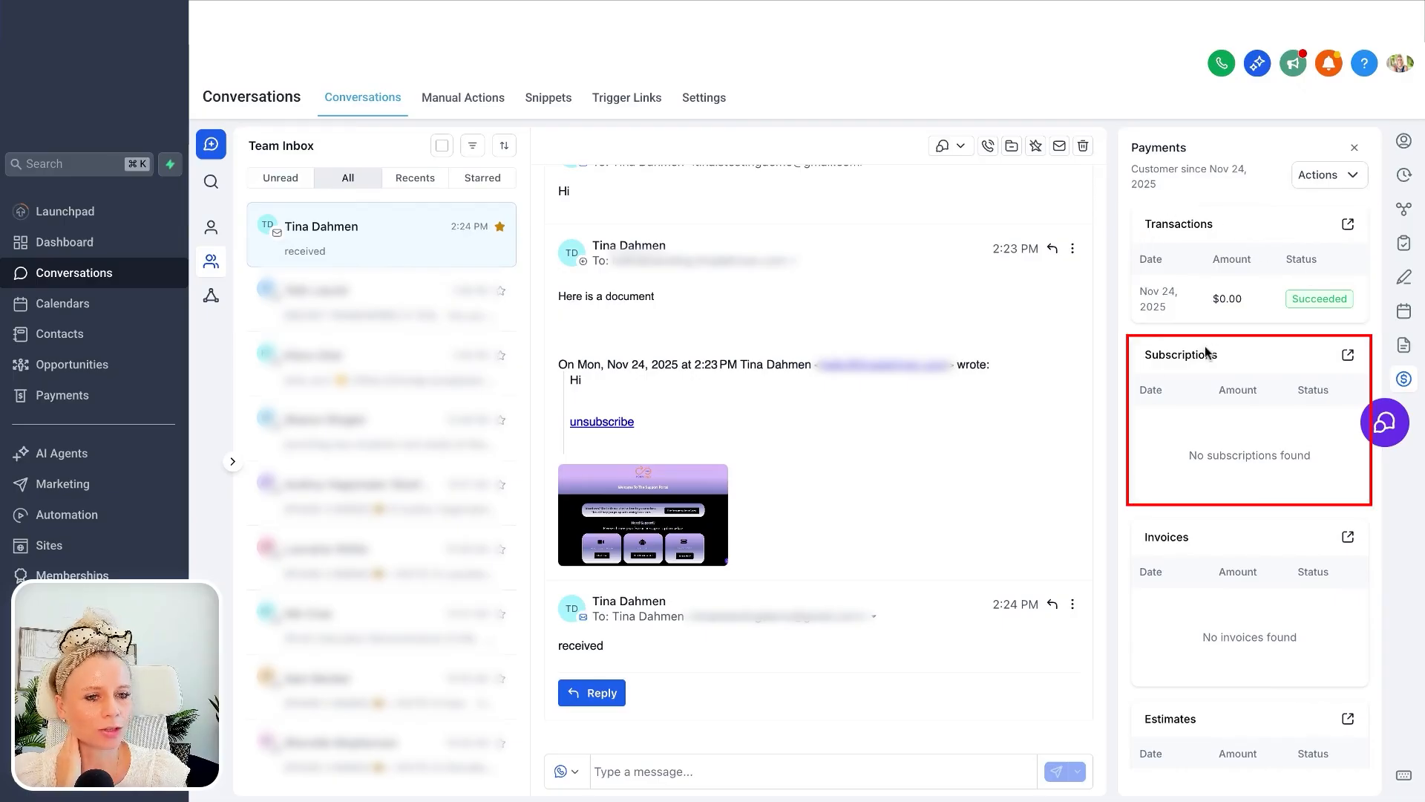
- Look through the contact's payments, covering transactions, subscriptions, invoices and estimates, and open the available payment actions
scroll(1196, 547, "down", 2)
scroll(1188, 593, "up", 2)
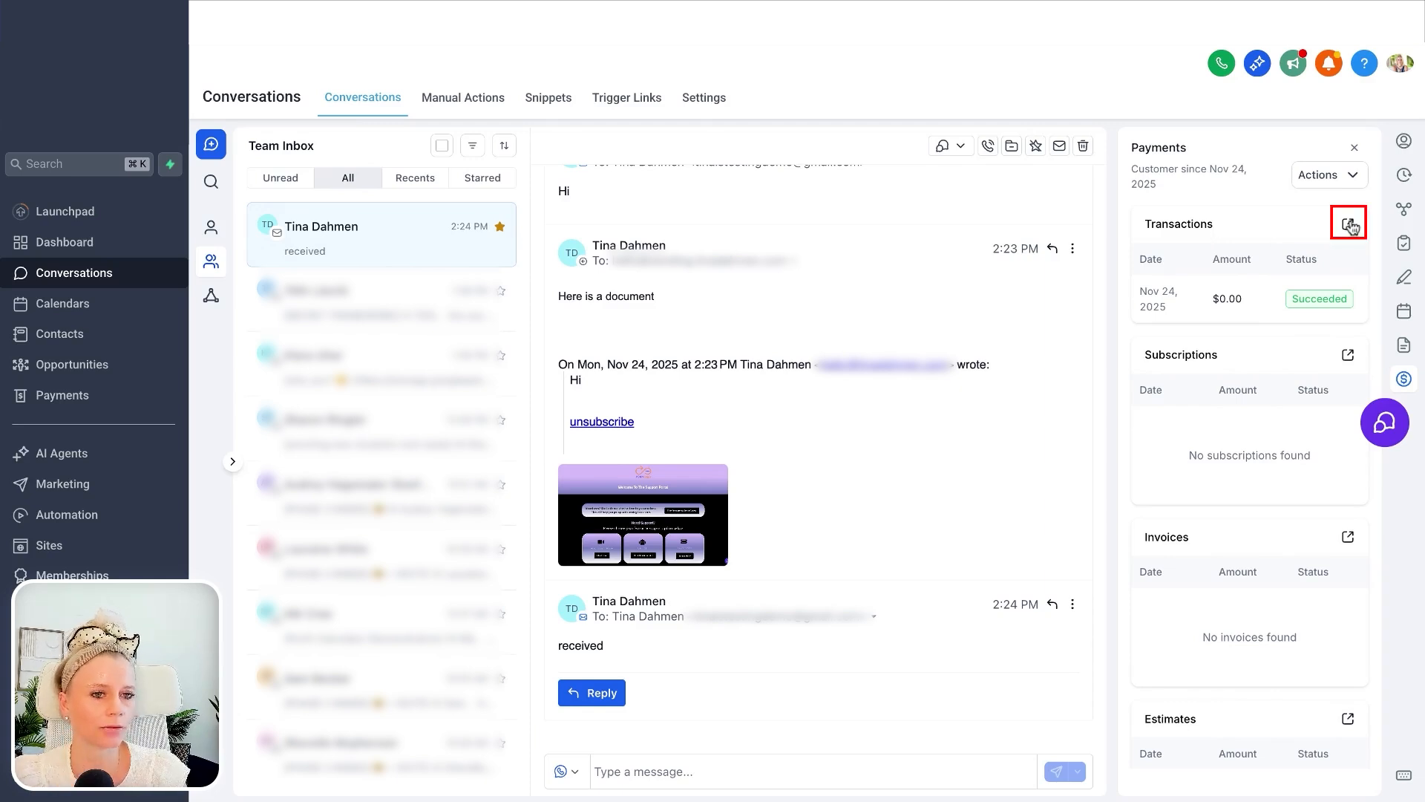
left_click(1337, 178)
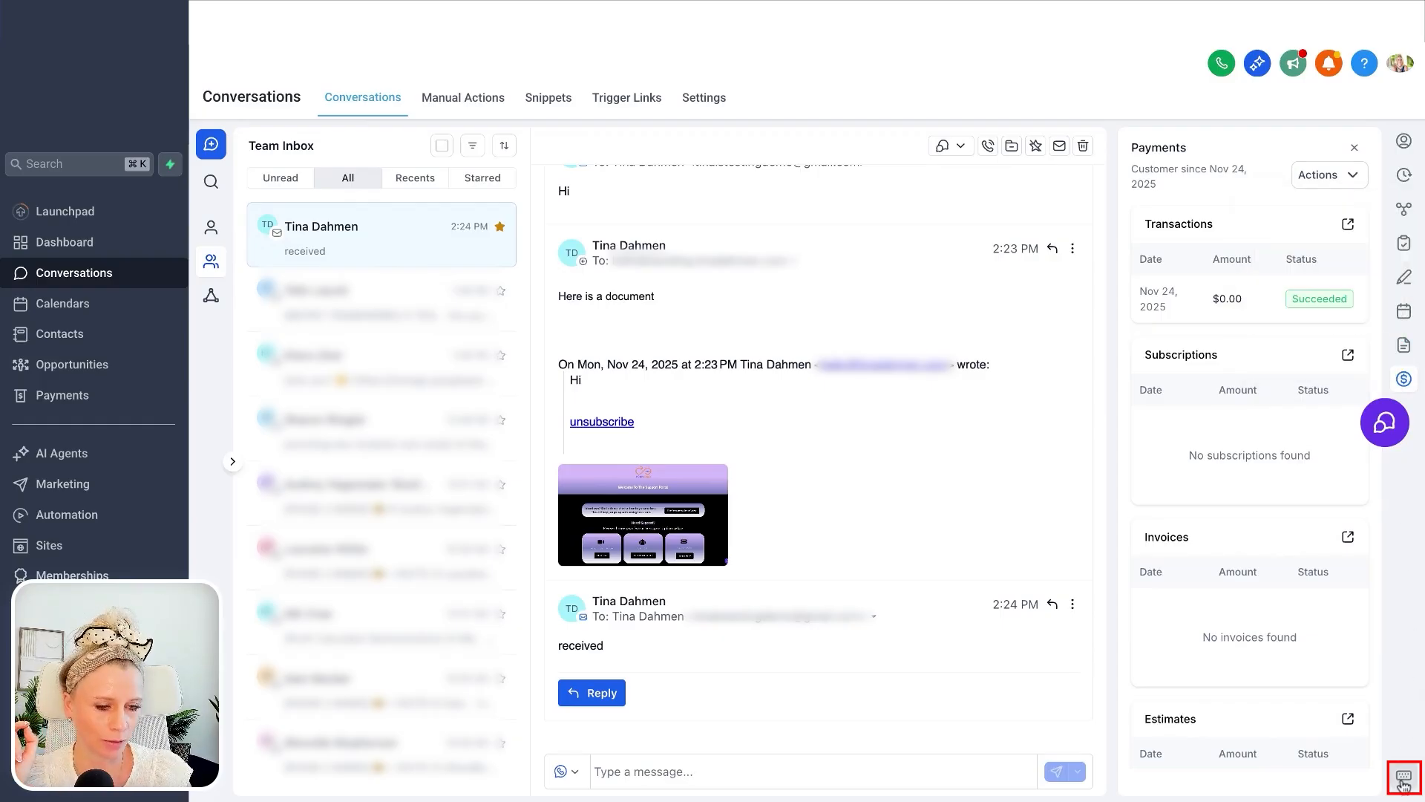
- Review the keyboard shortcuts for Navigation, Conversation Actions, Composer and Contact Actions, and close the overview
left_click(1404, 778)
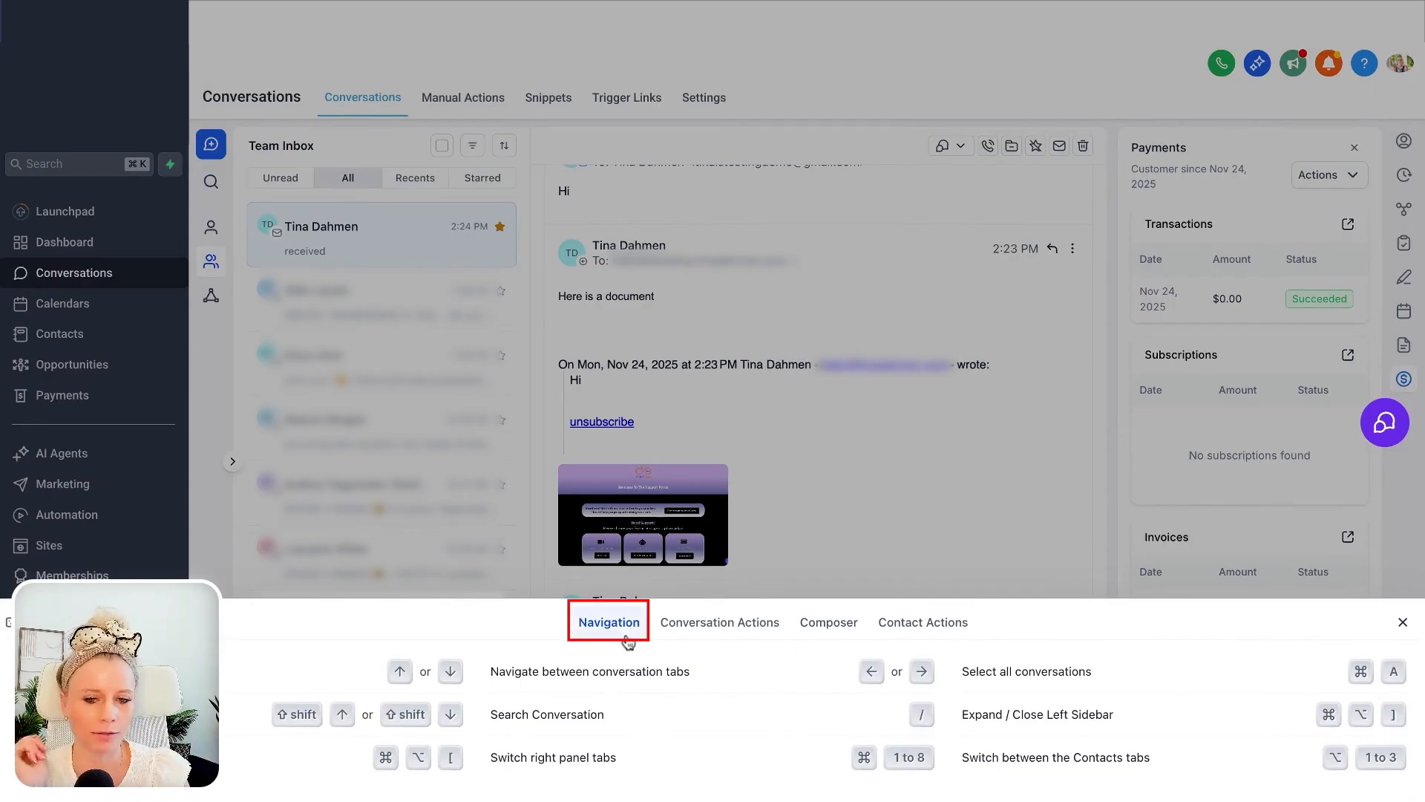
left_click(705, 637)
left_click(828, 637)
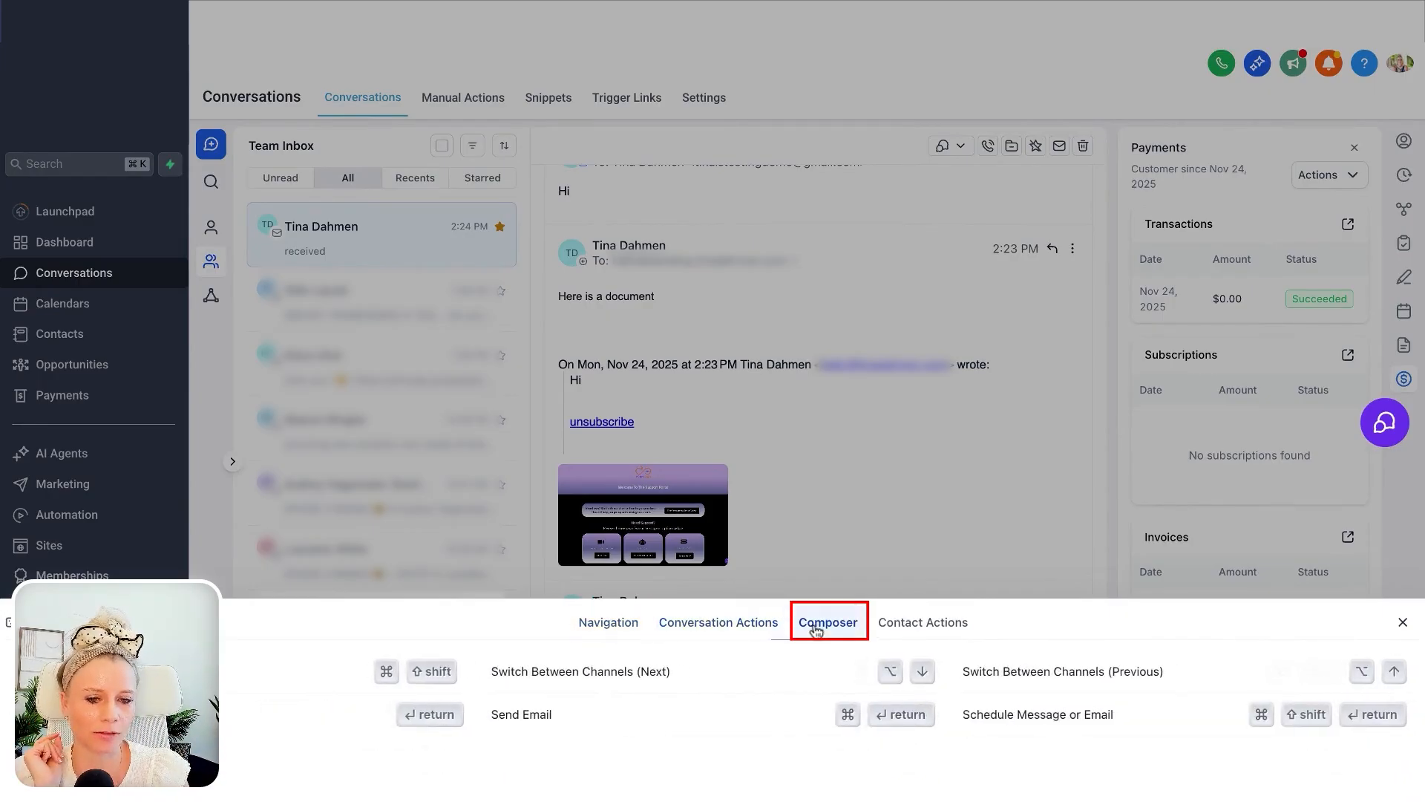
left_click(926, 636)
left_click(929, 637)
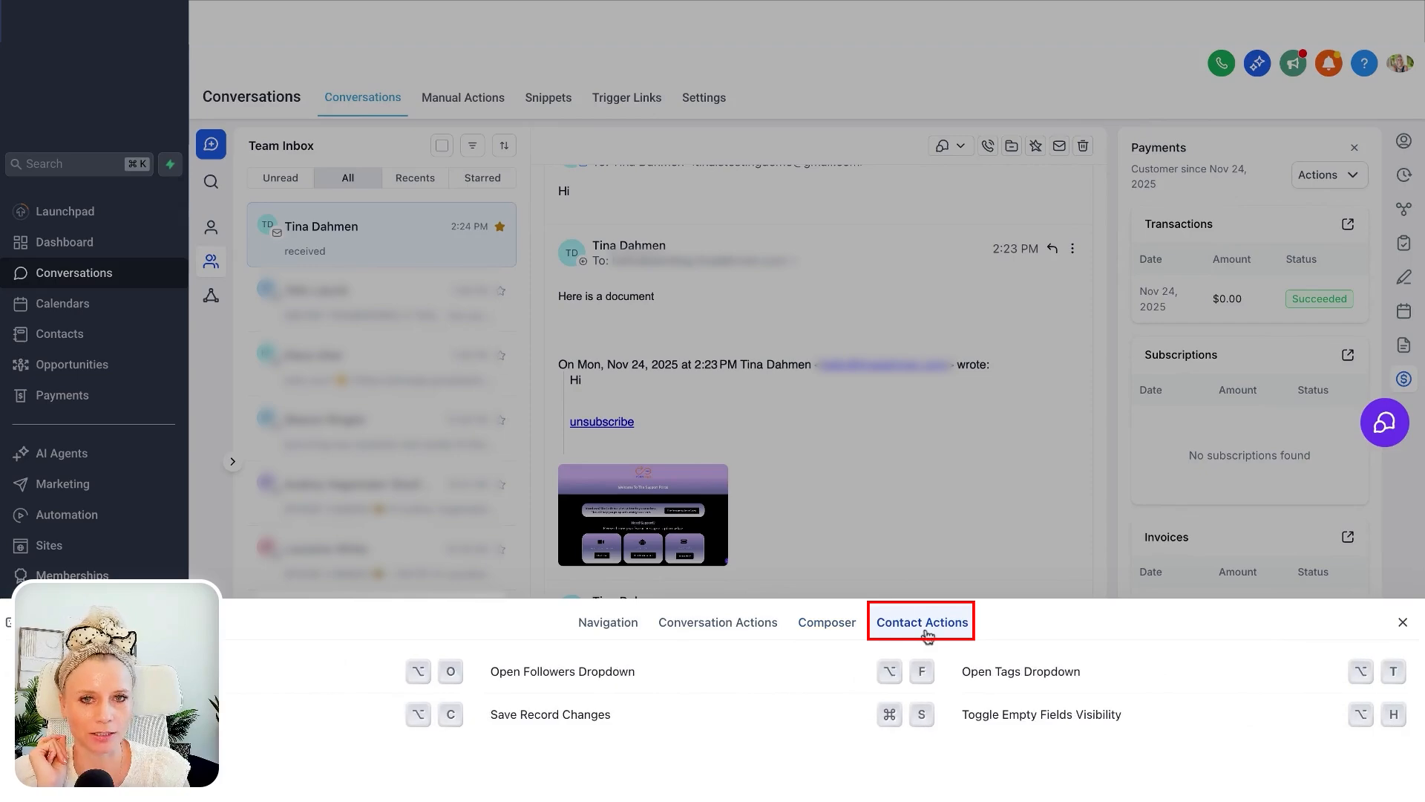
left_click(815, 566)
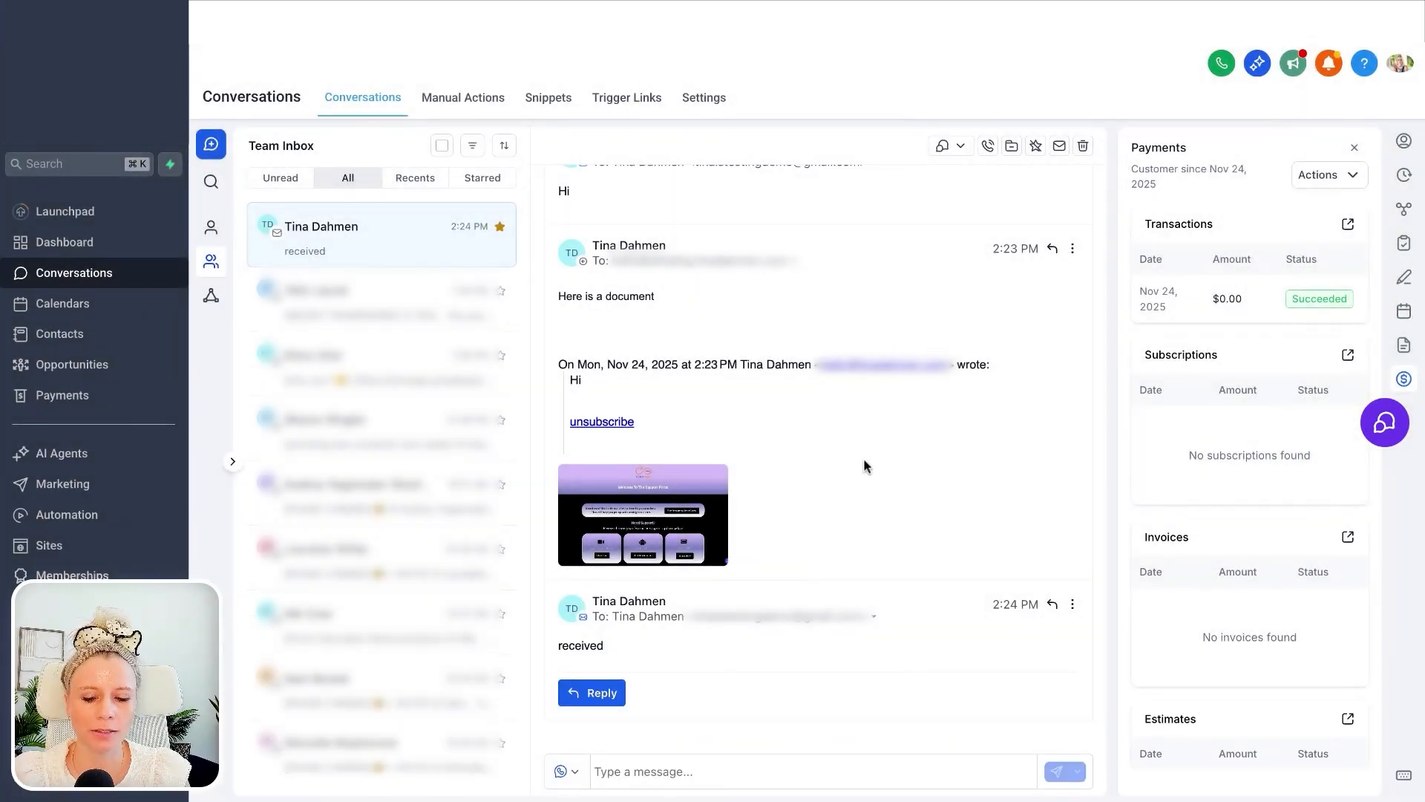
- Bring up the global search and open the first contact among the recently viewed records
key("super+k")
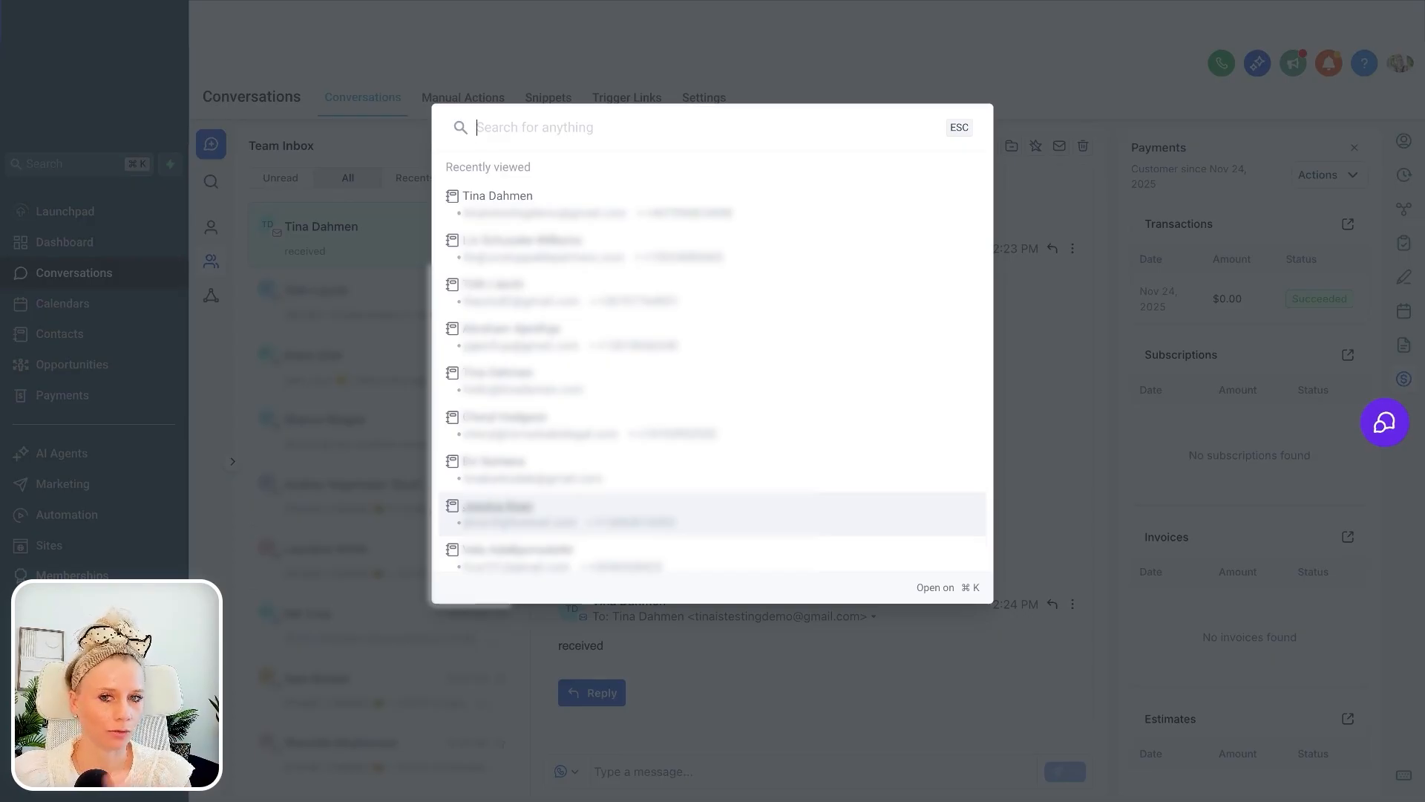
left_click(803, 209)
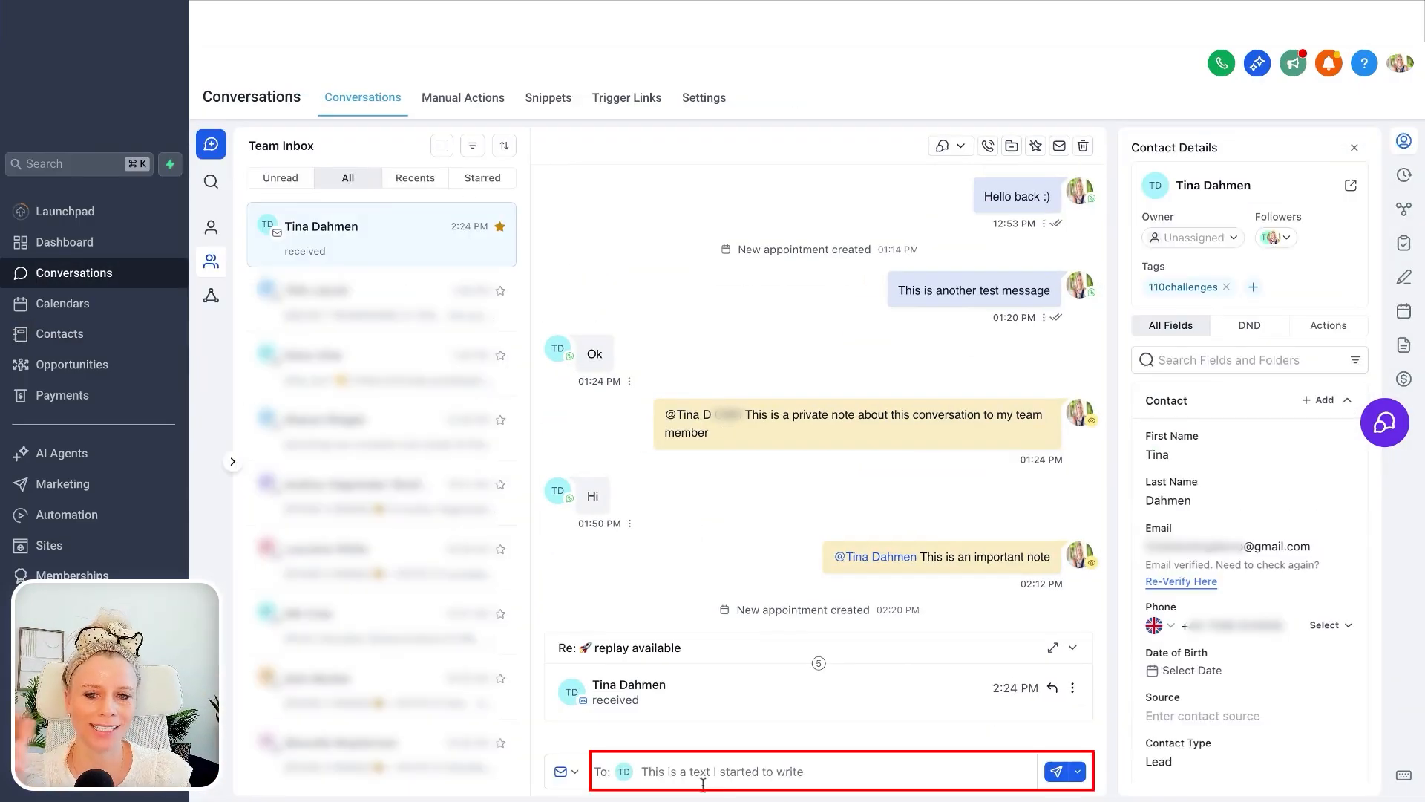
- Open the email draft "This is a text I started to write" and send it without a subject line
left_click(758, 773)
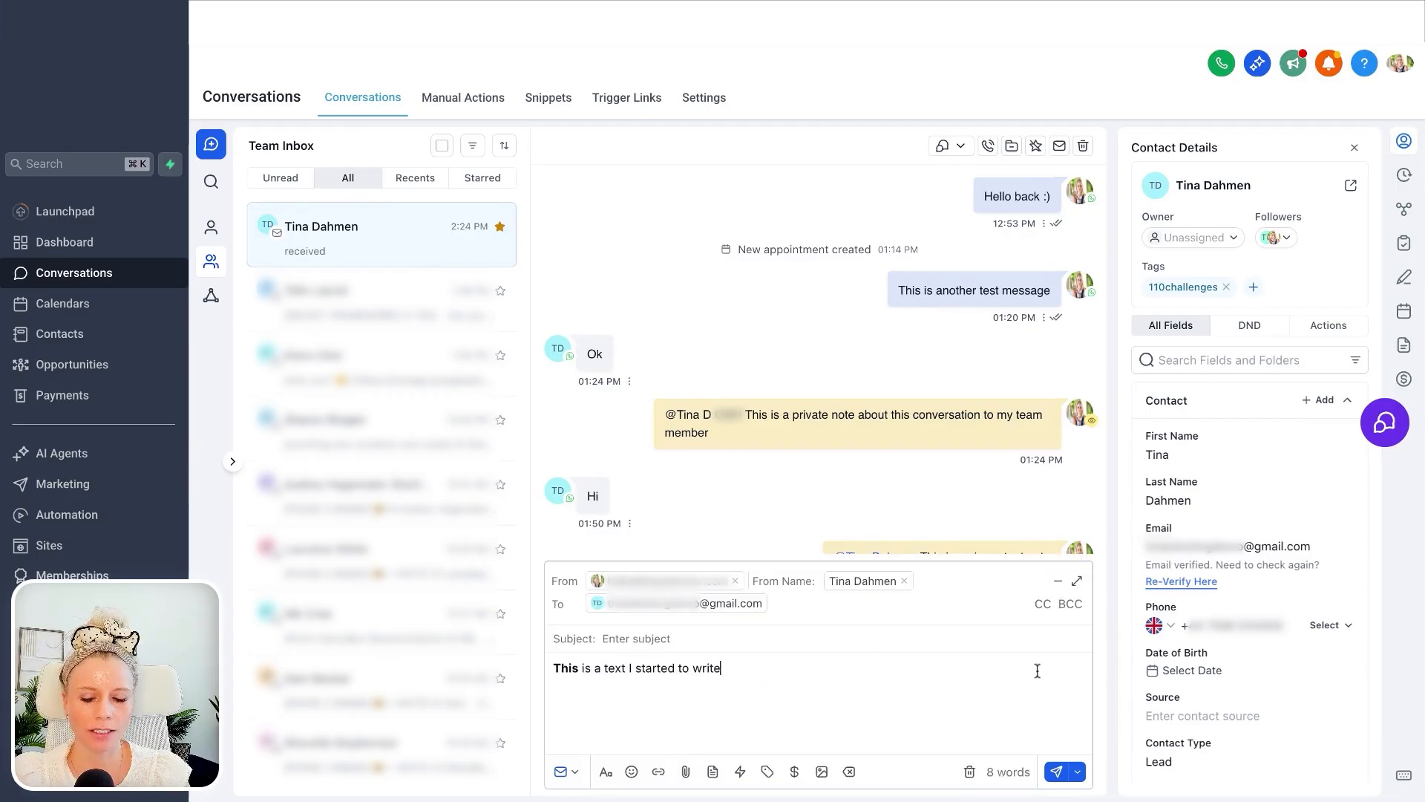
key("super+Return")
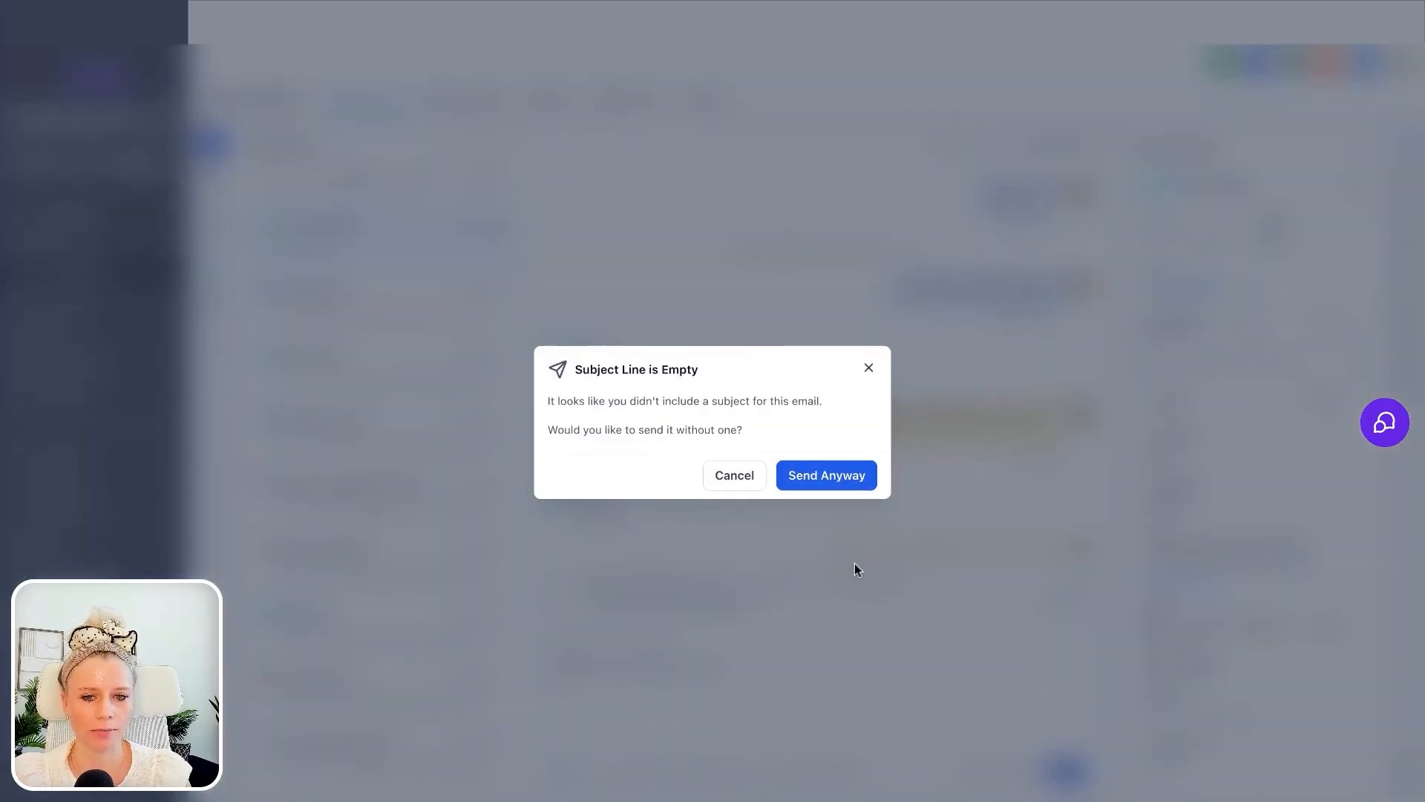
left_click(814, 477)
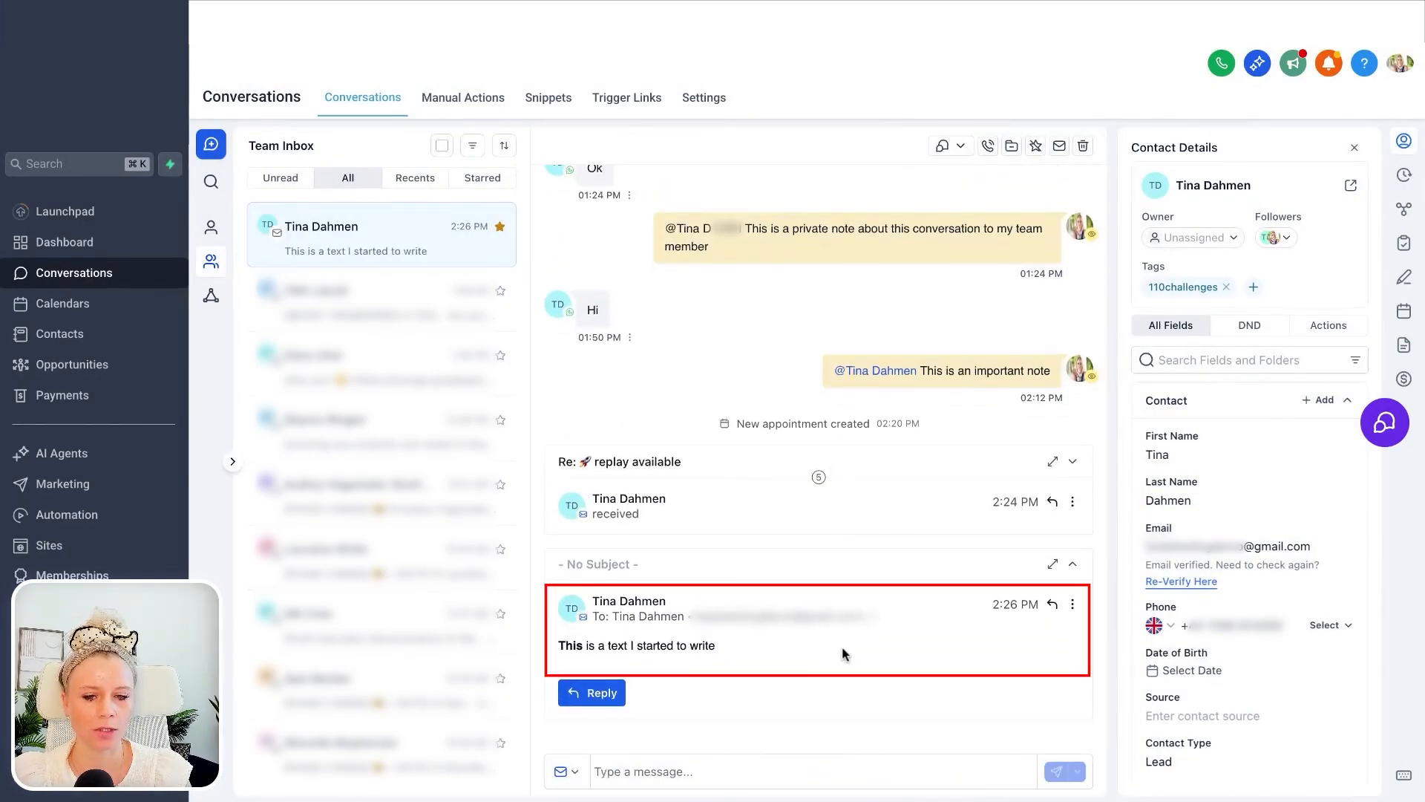
- Reopen the keyboard shortcuts overview at its Navigation section
left_click(1404, 777)
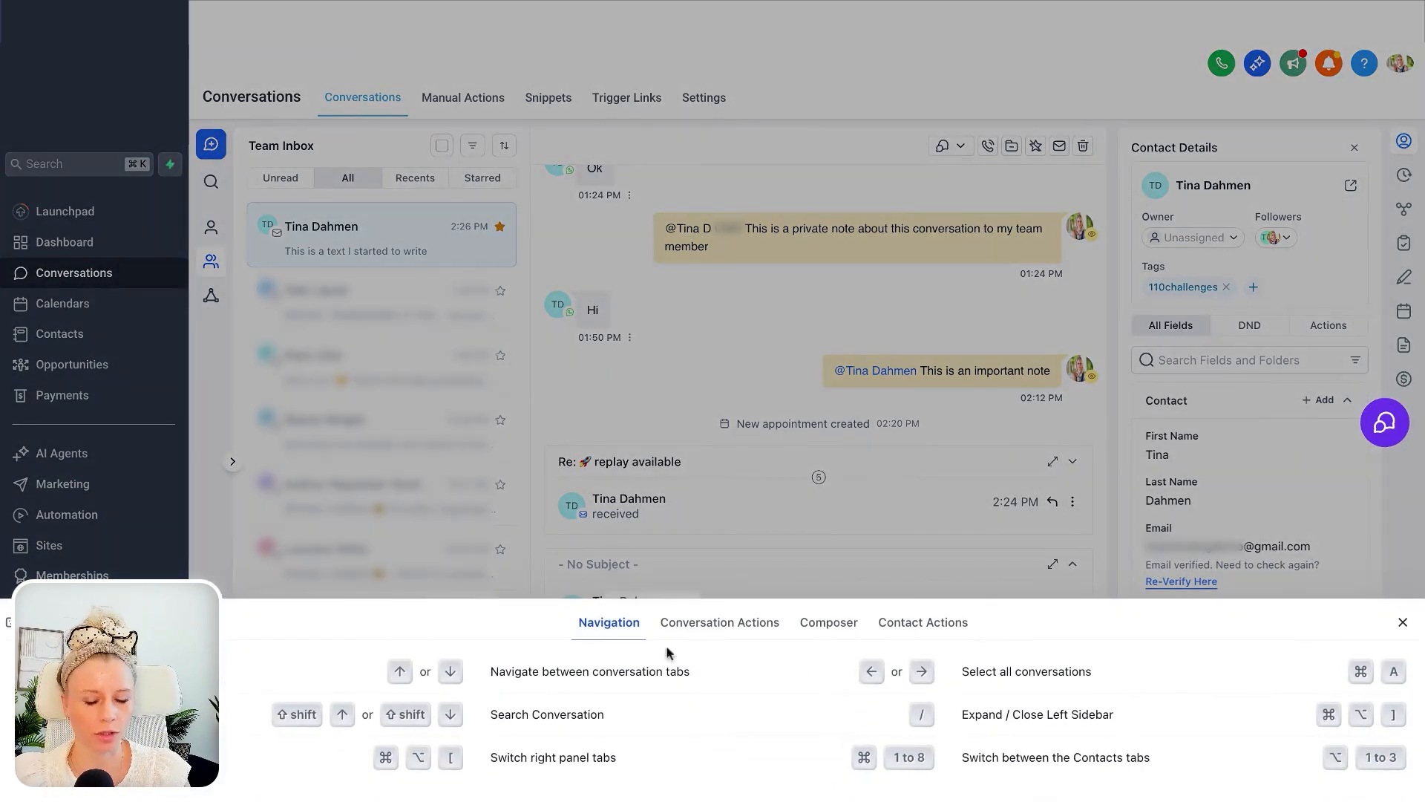